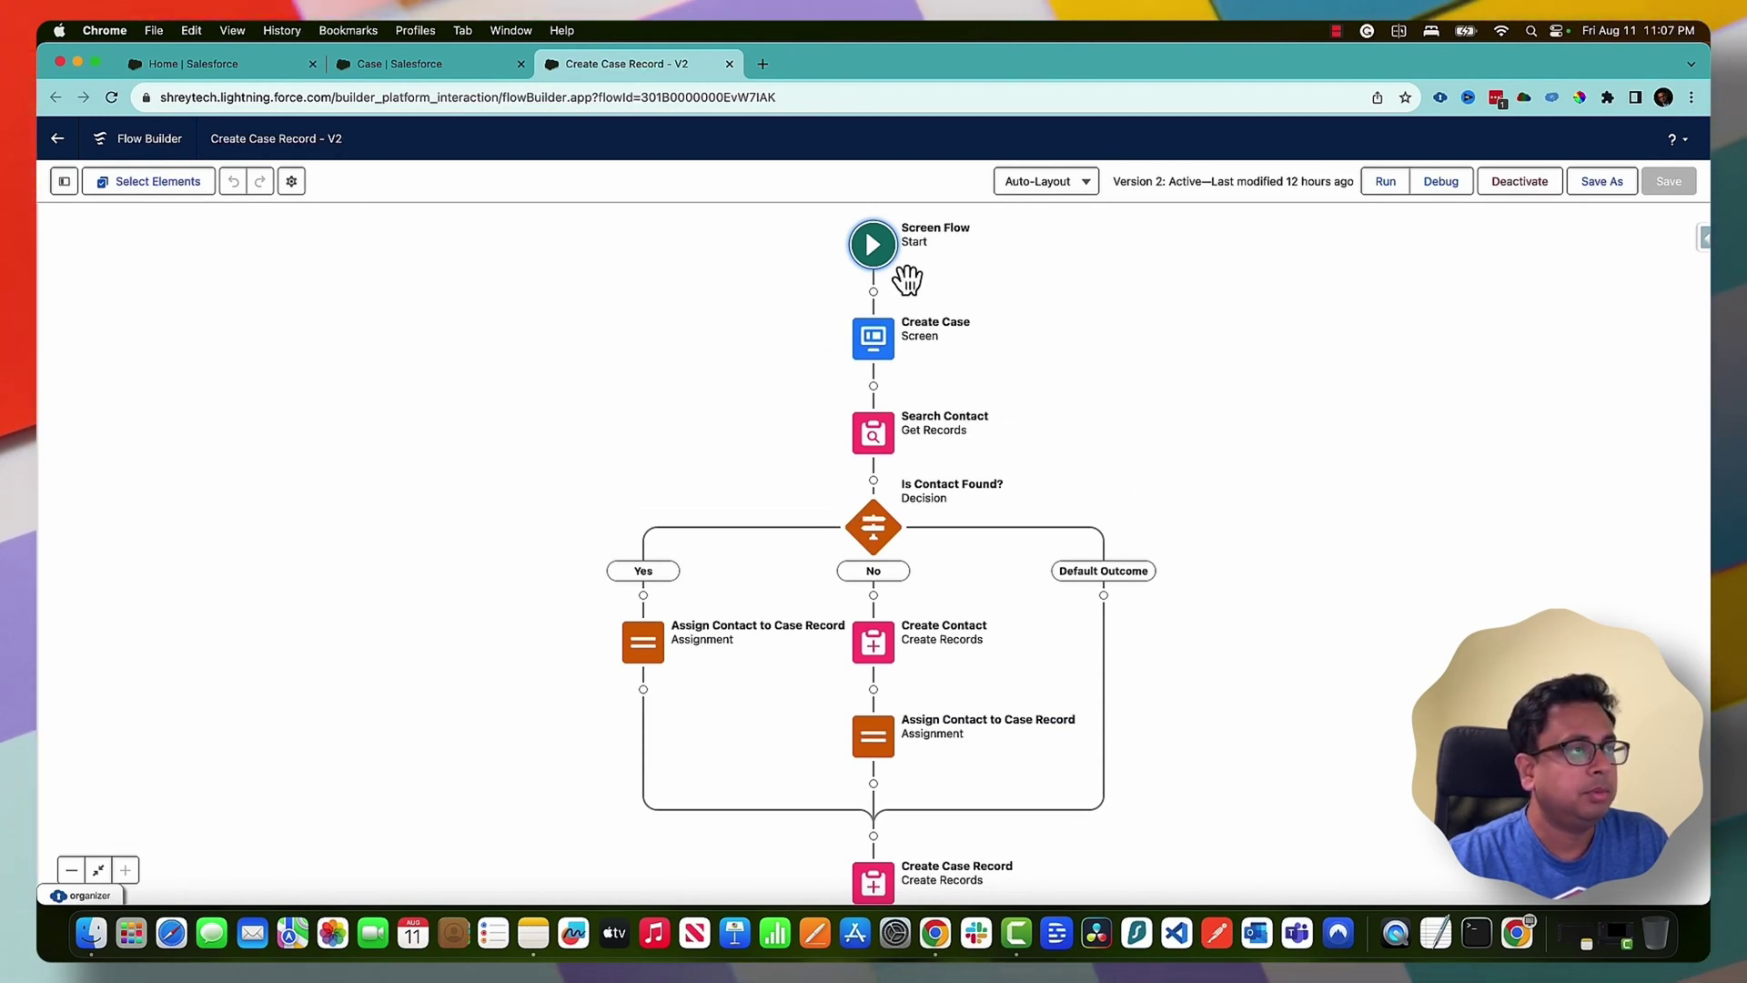
# Review the Create Case screen, its First and Last Name fields, and the Search Contact lookup
pyautogui.doubleClick(880, 344)
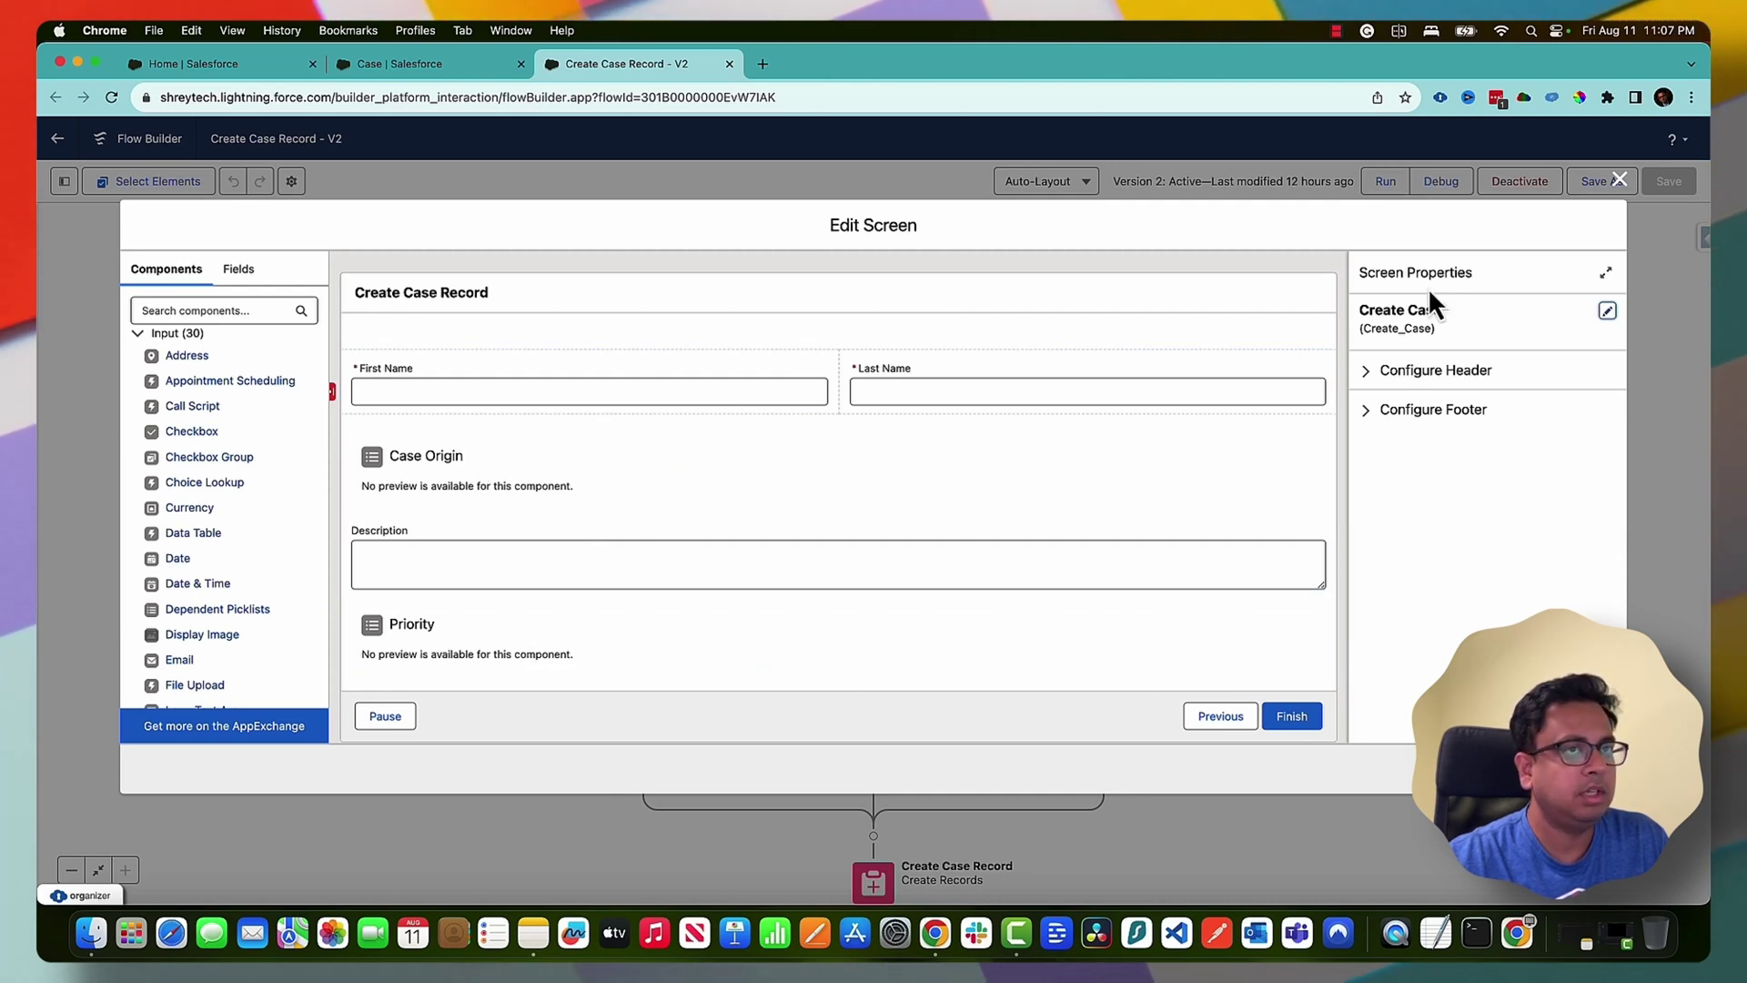
pyautogui.click(1620, 181)
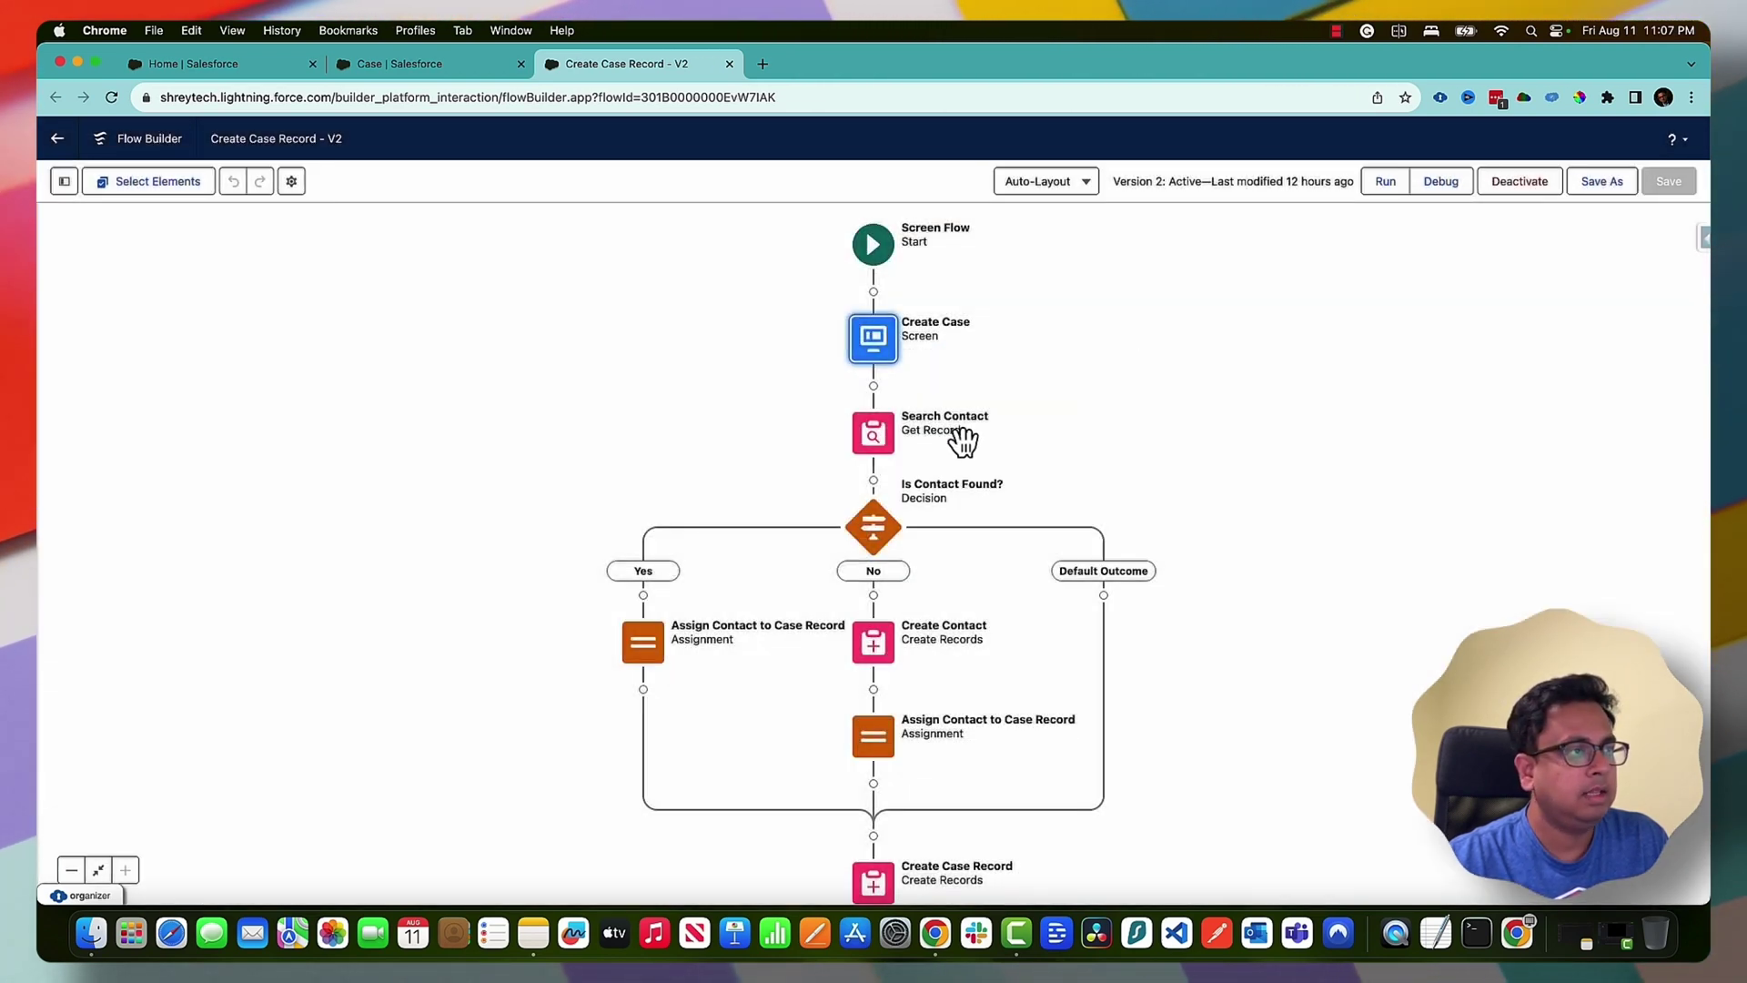
pyautogui.doubleClick(873, 446)
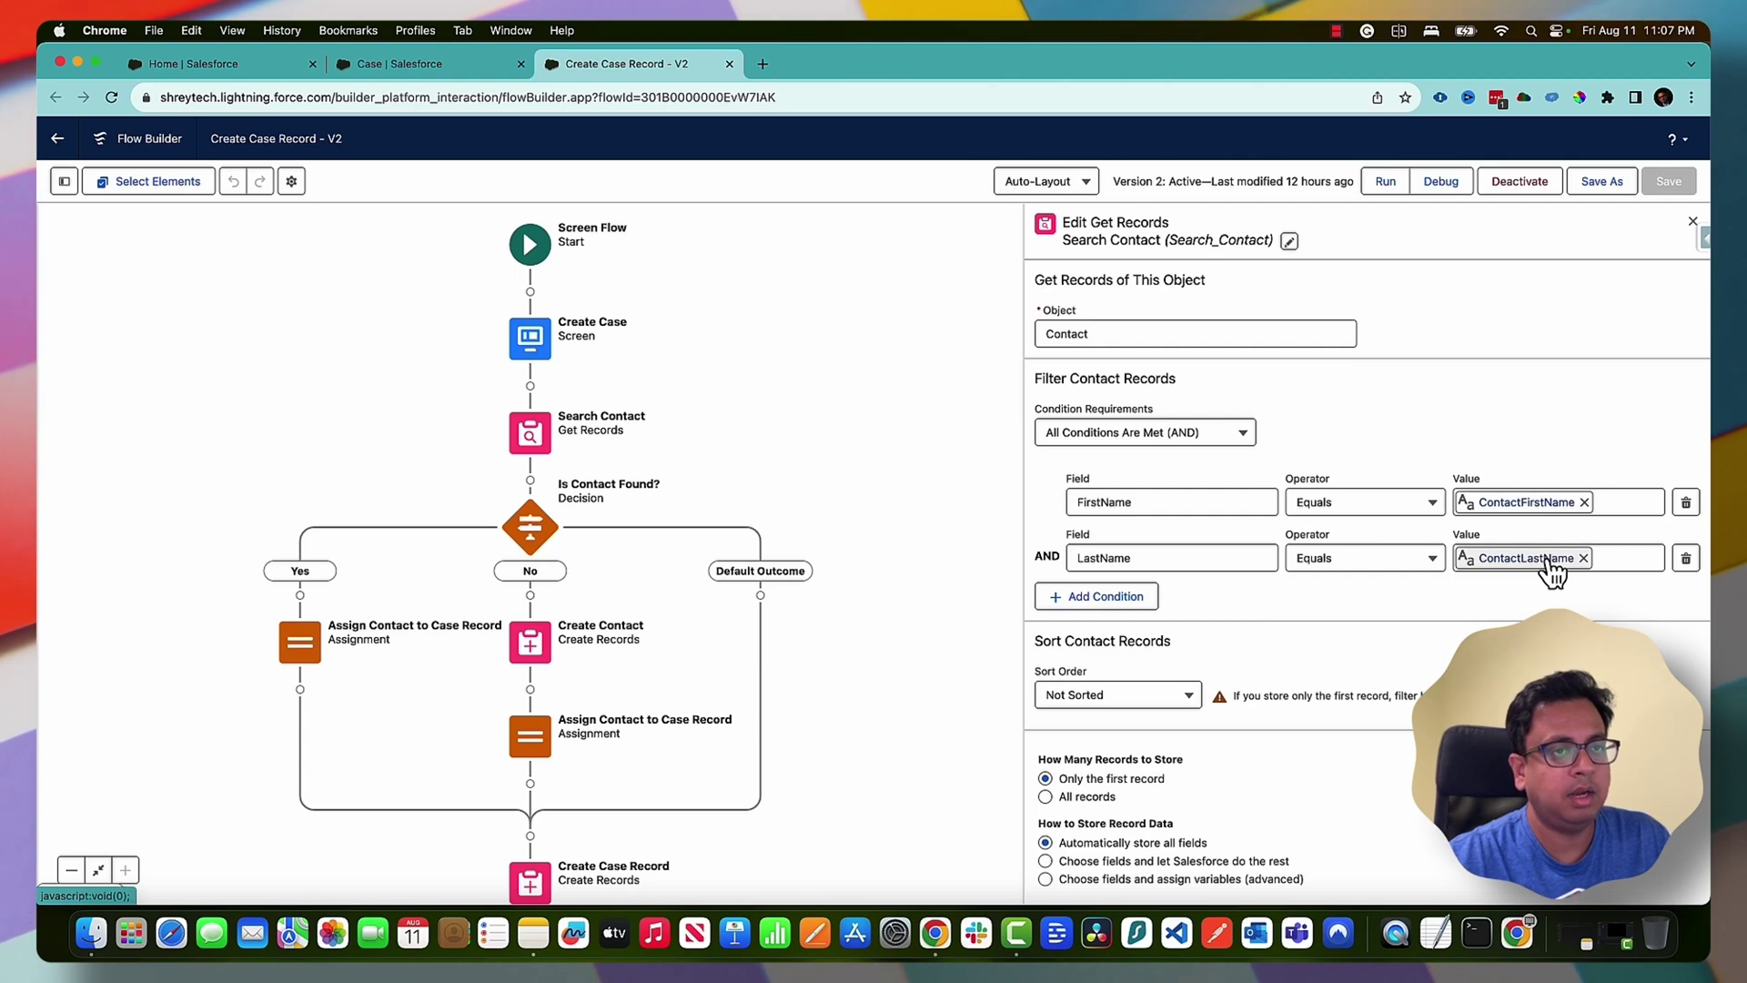
pyautogui.click(1693, 221)
pyautogui.doubleClick(538, 360)
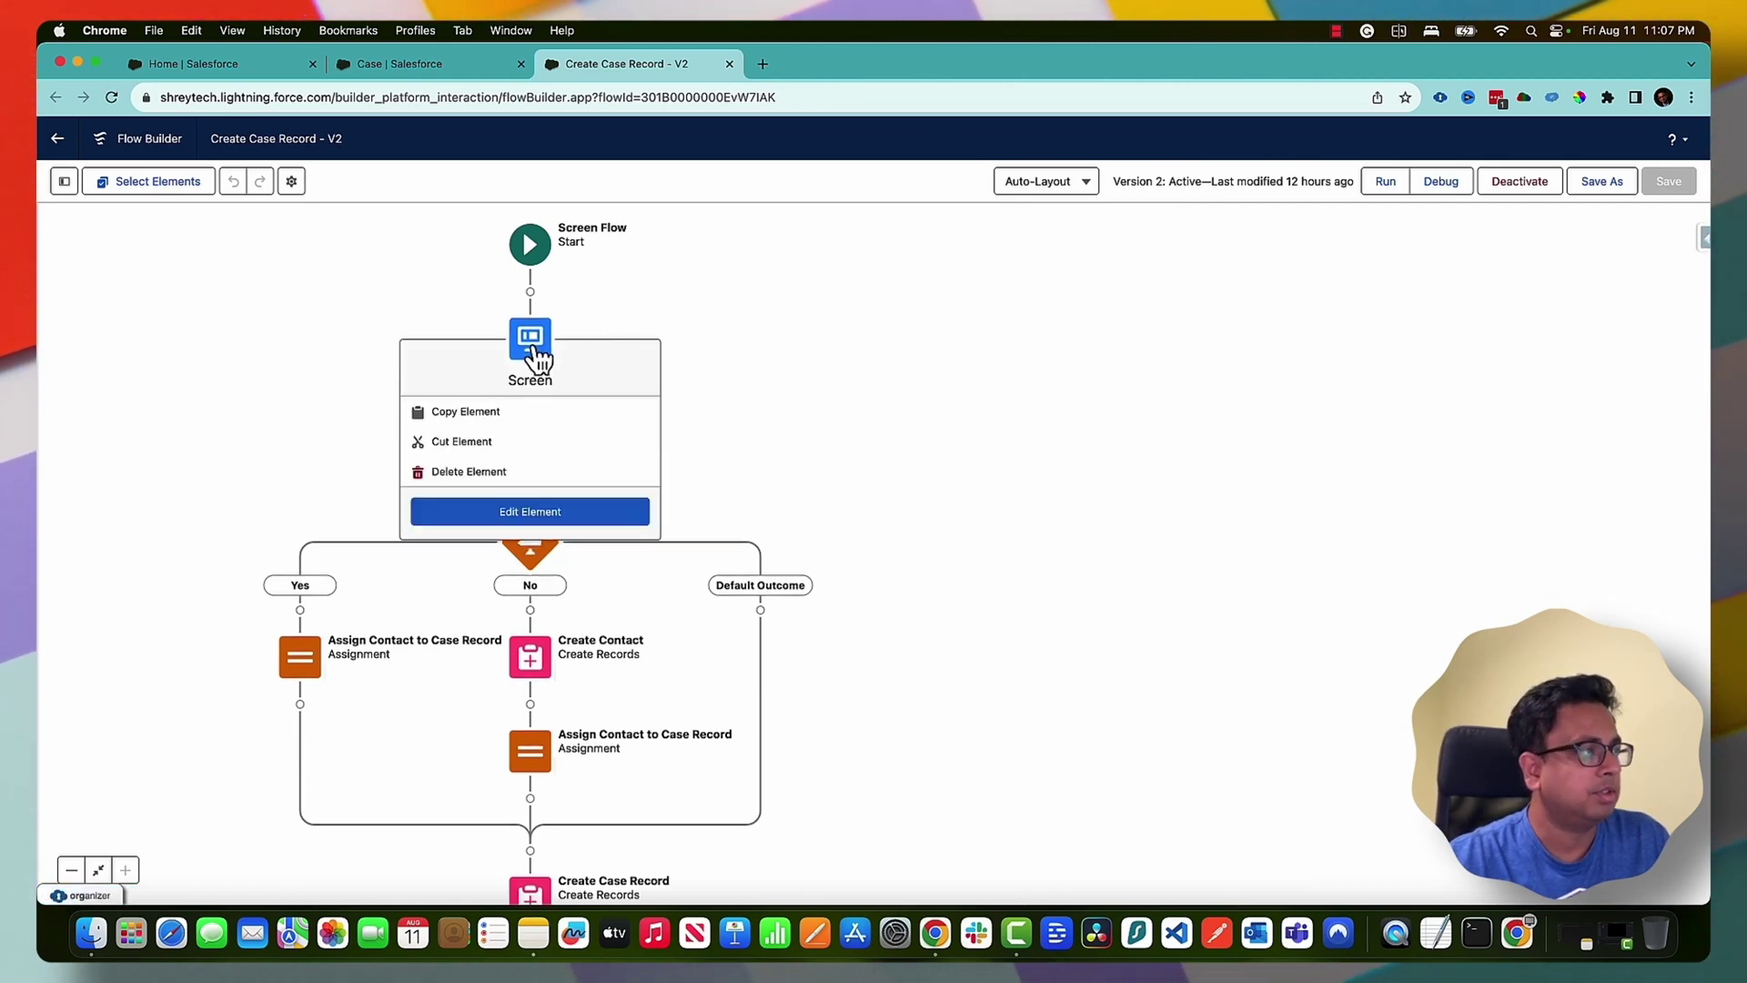
pyautogui.click(528, 390)
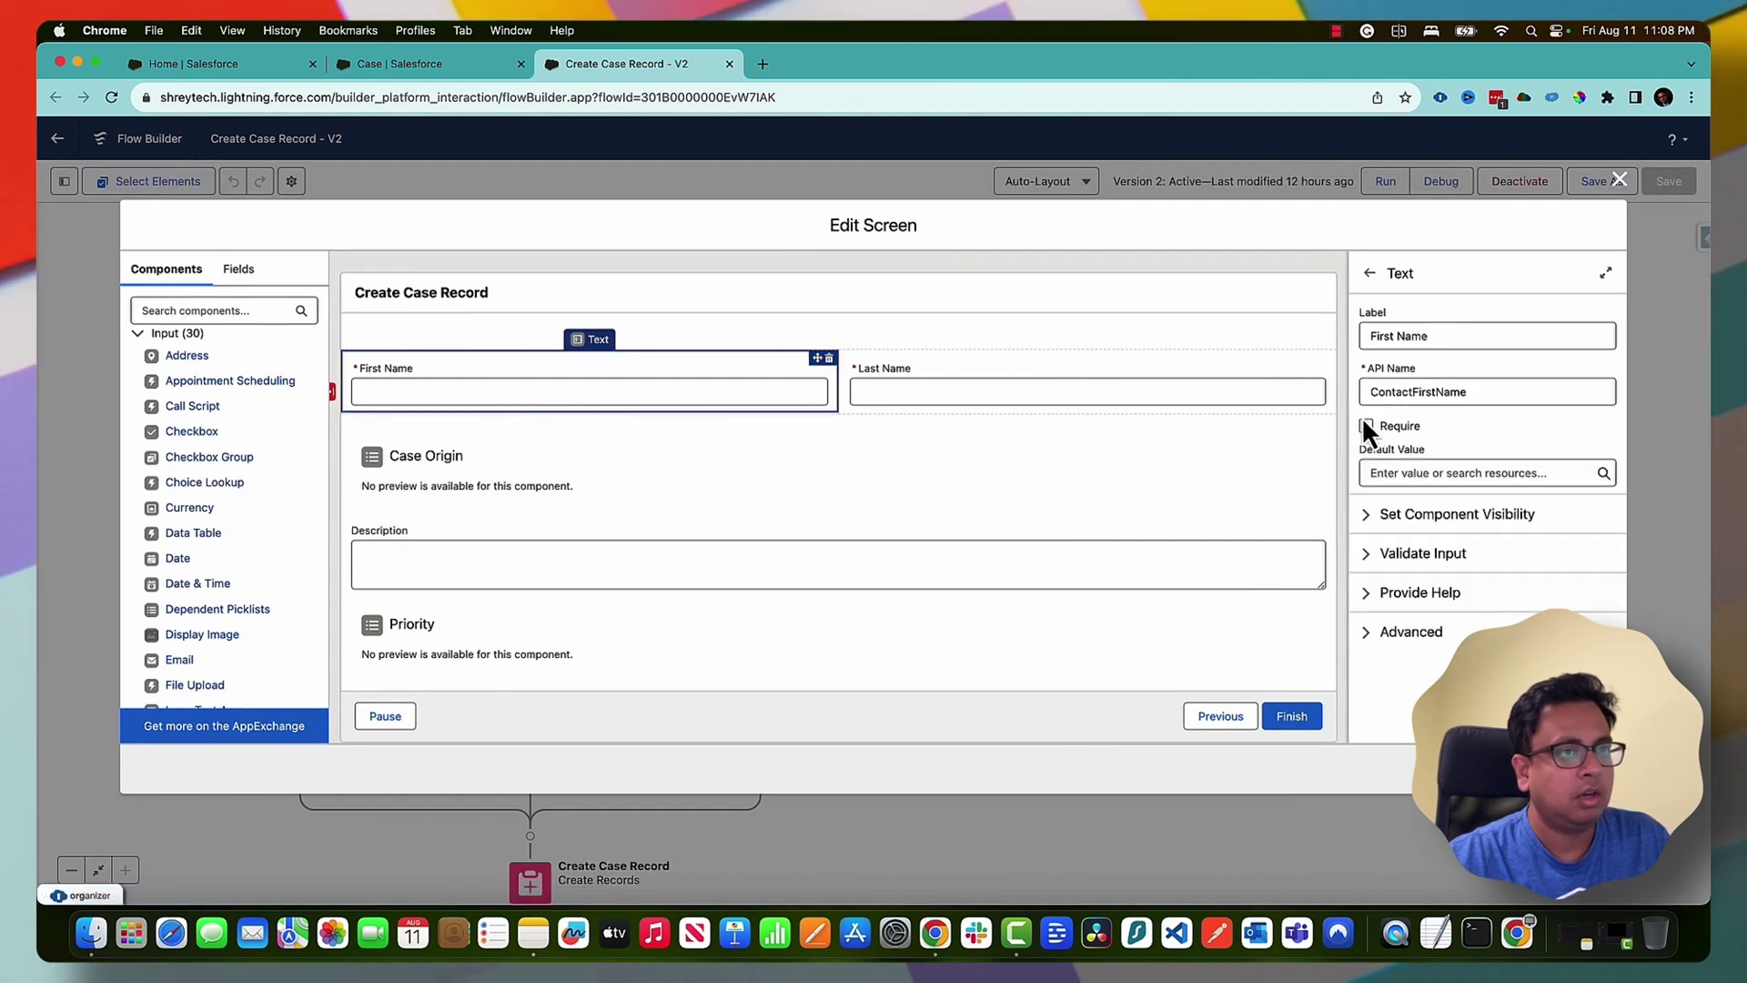
pyautogui.click(997, 392)
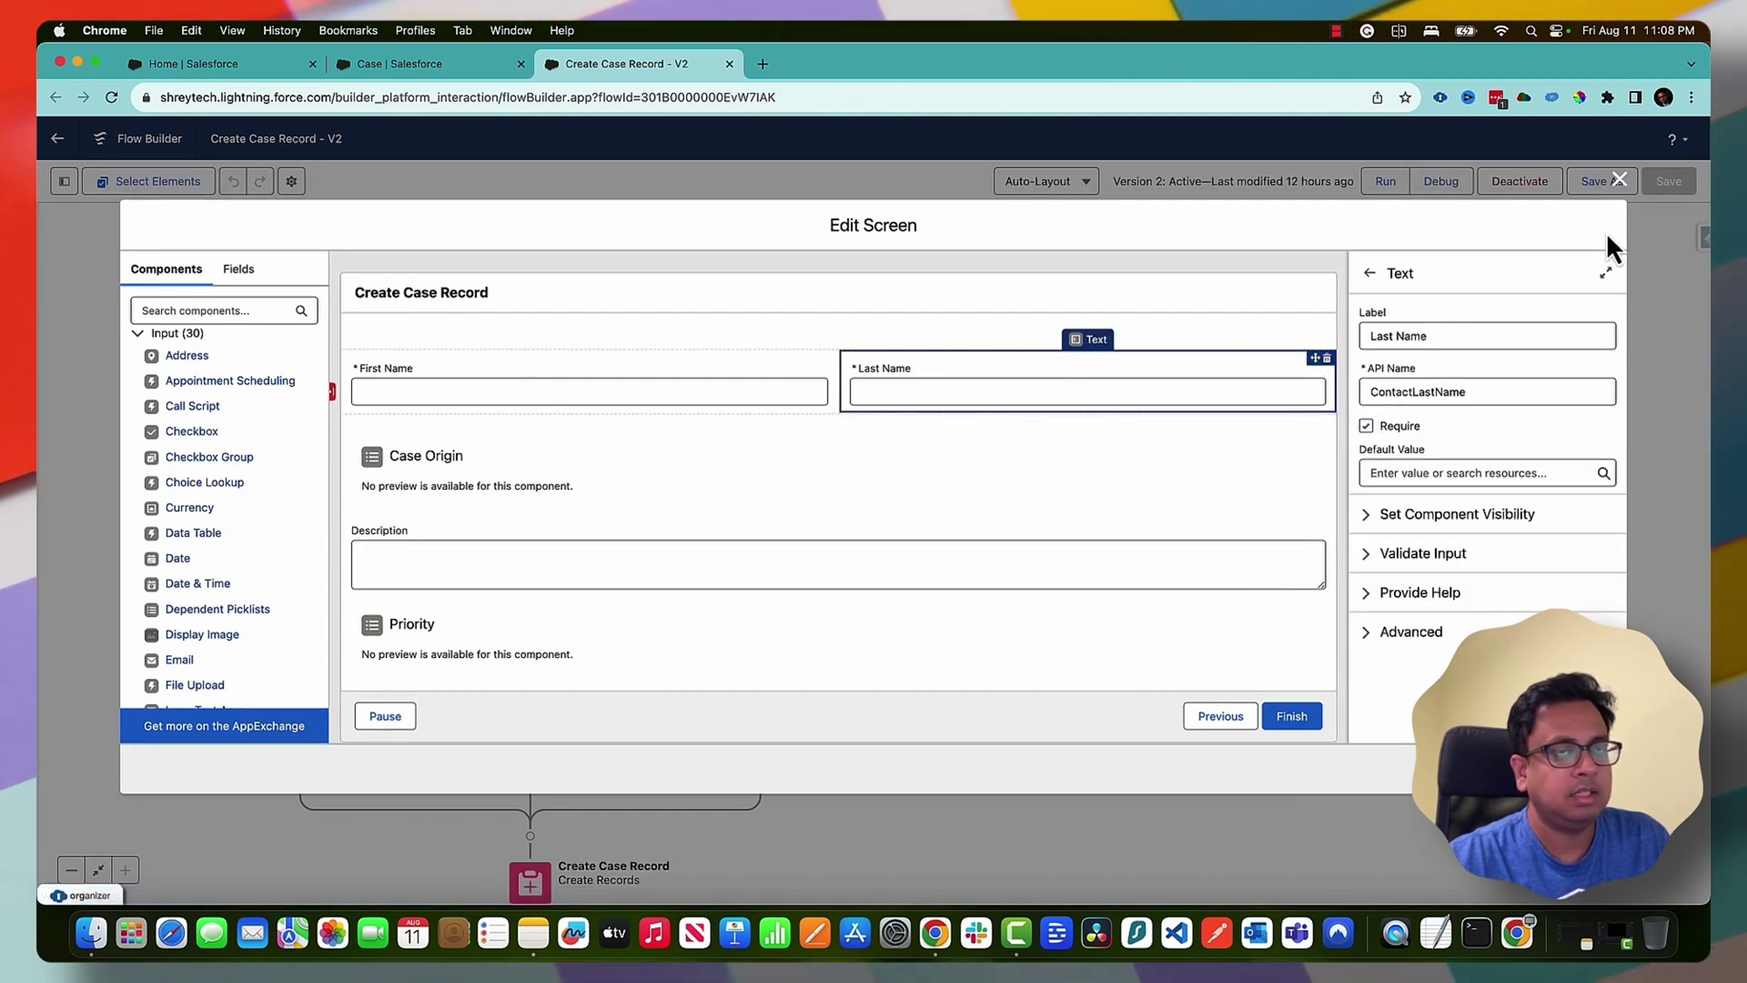
pyautogui.click(1619, 180)
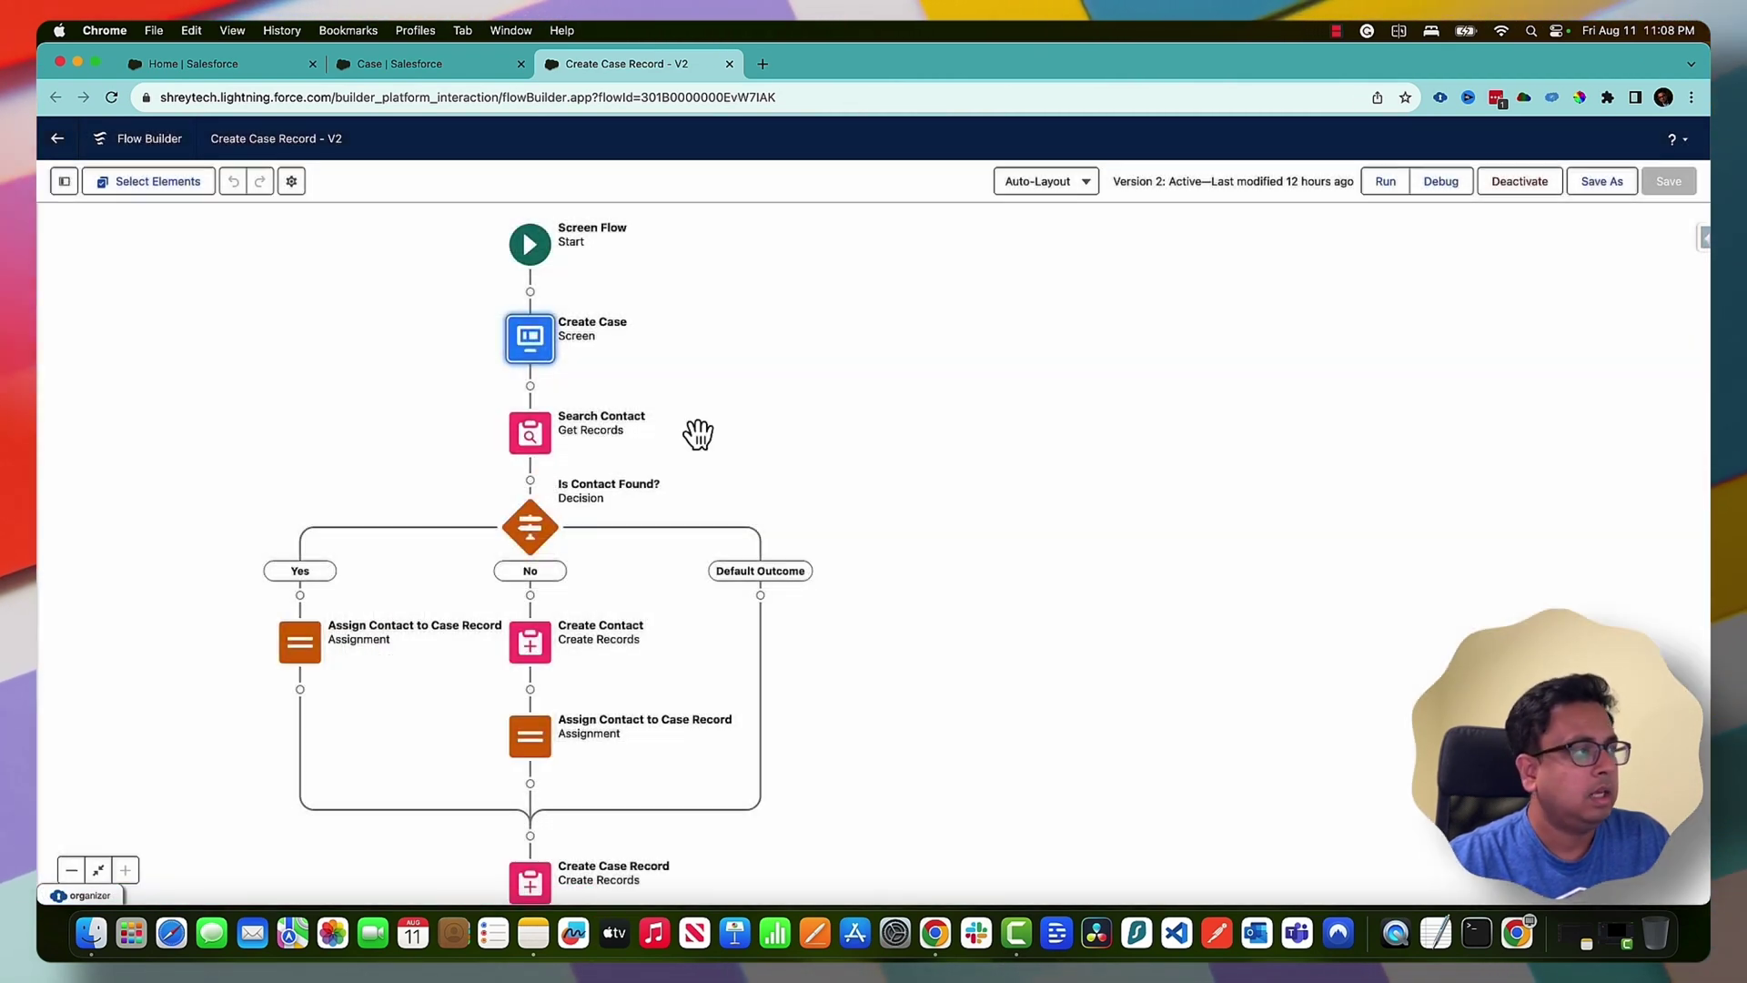
# Check the Is Contact Found? decision and the Yes-branch assignment settings
pyautogui.doubleClick(536, 532)
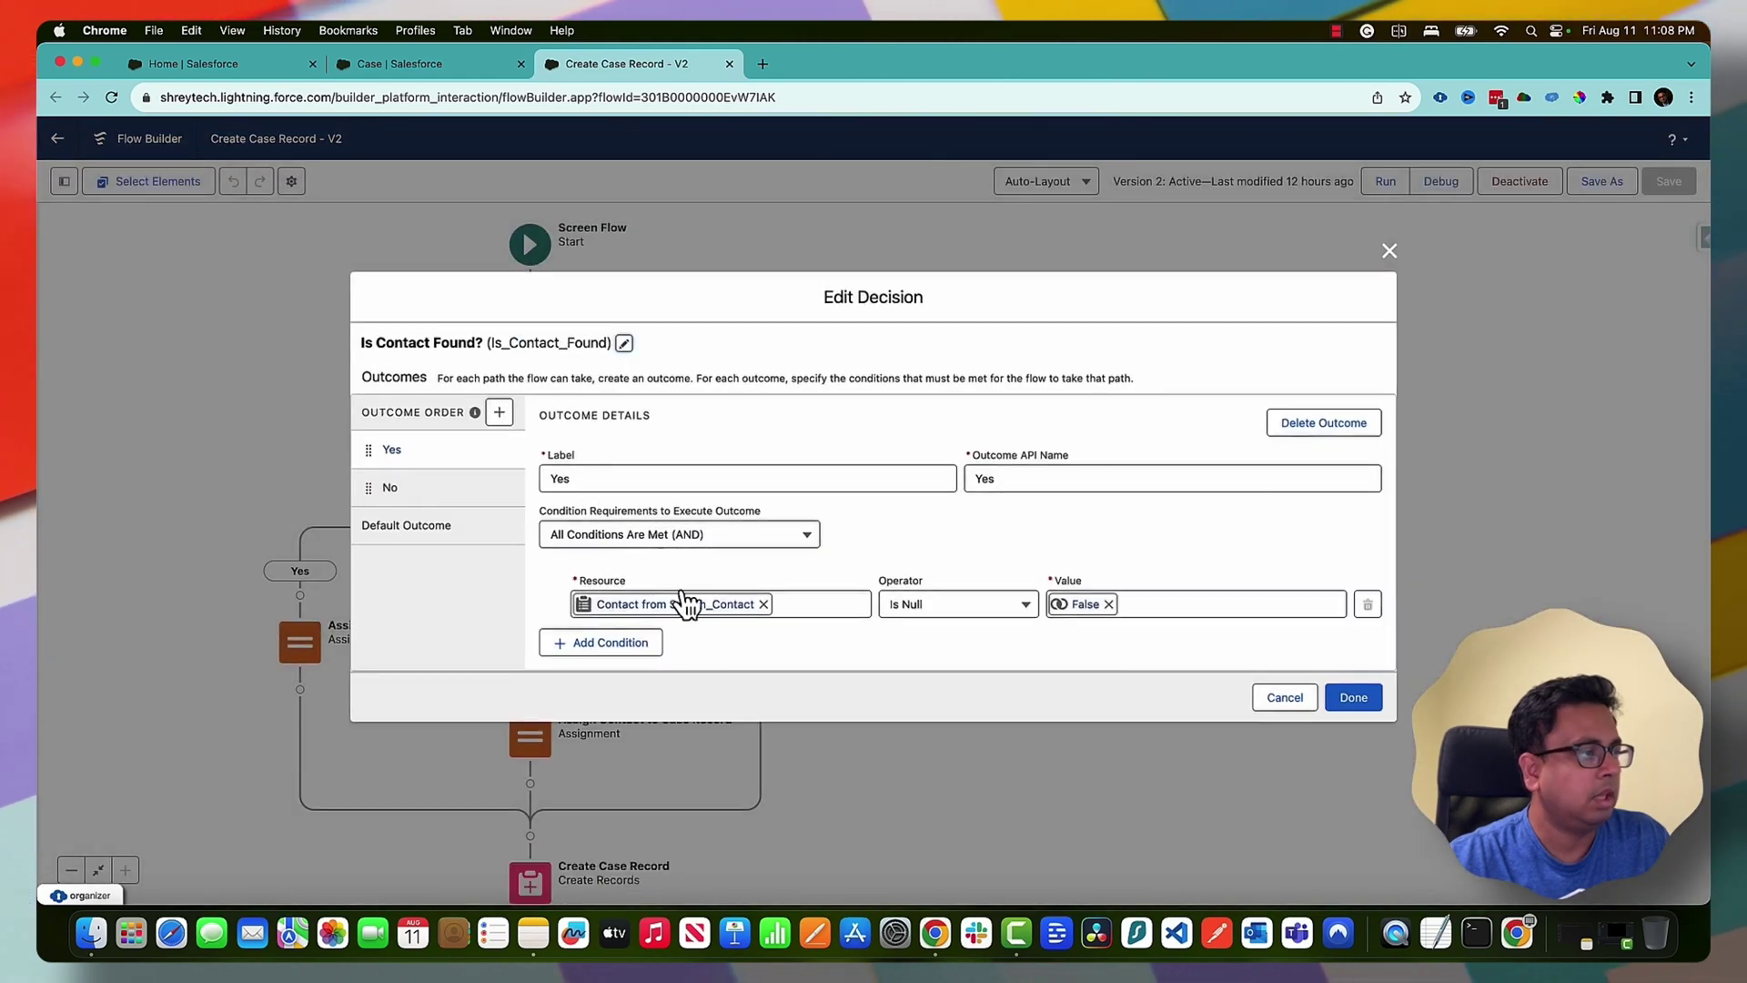
pyautogui.click(1389, 251)
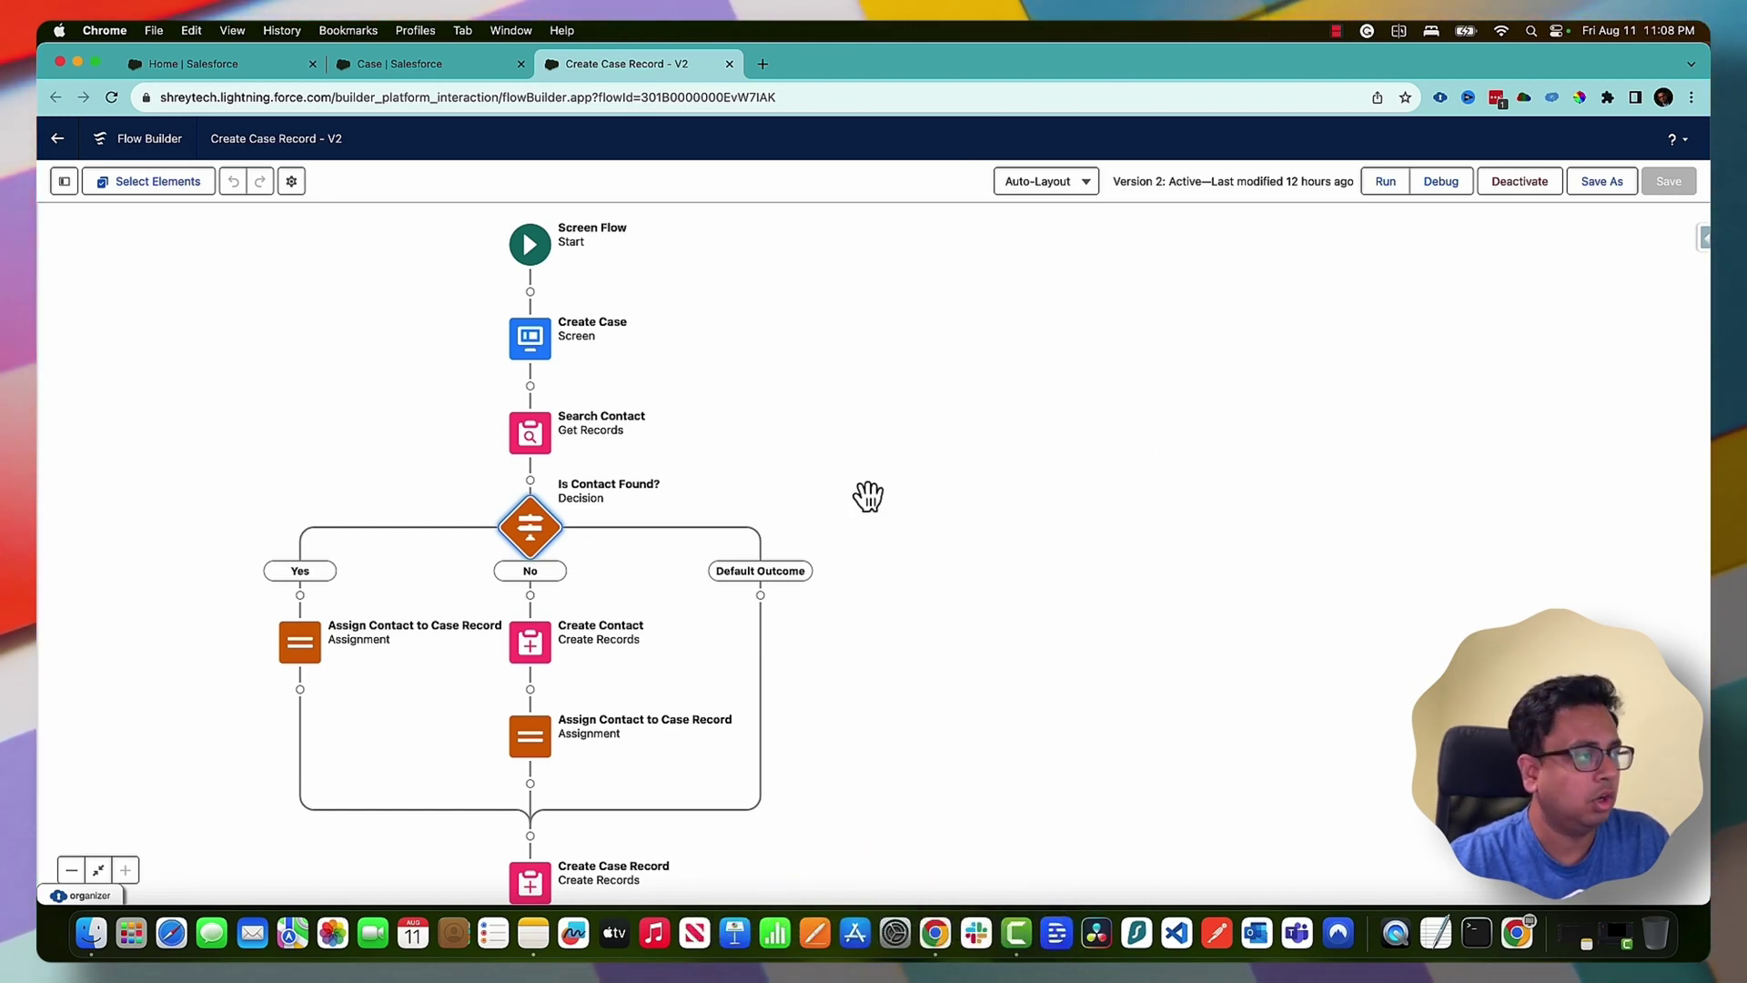
pyautogui.moveTo(813, 510); pyautogui.dragTo(998, 324)
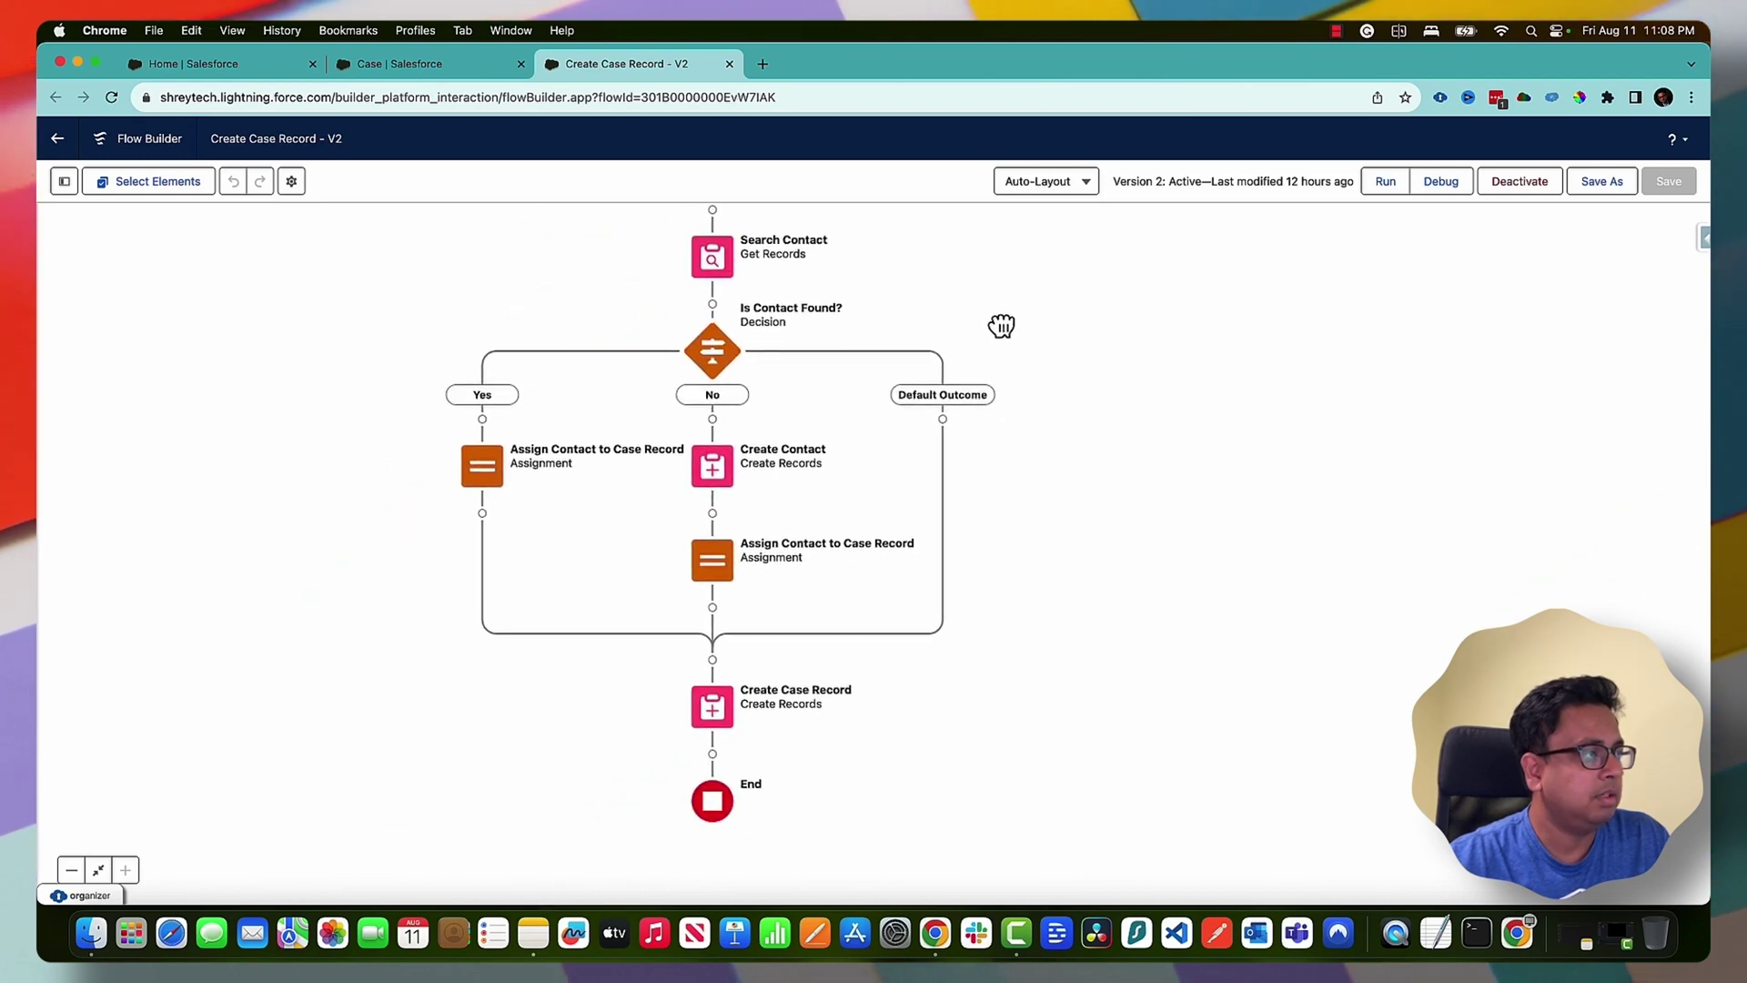
pyautogui.click(489, 468)
pyautogui.doubleClick(486, 464)
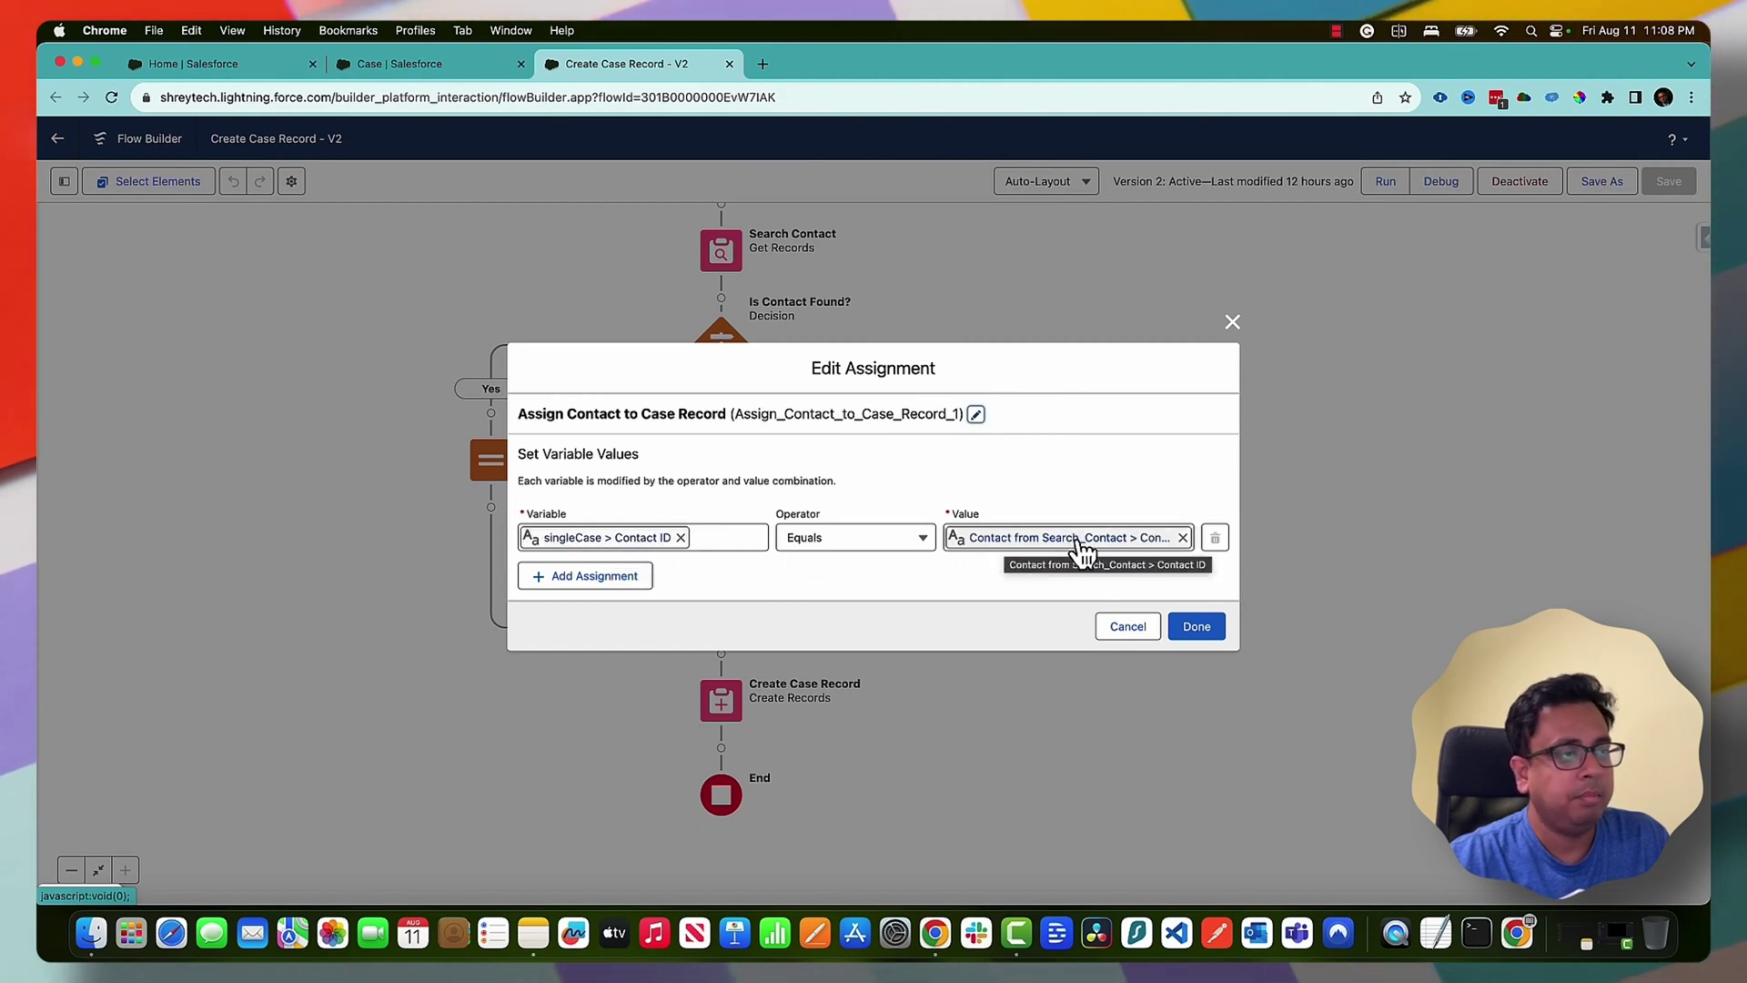
pyautogui.click(1232, 322)
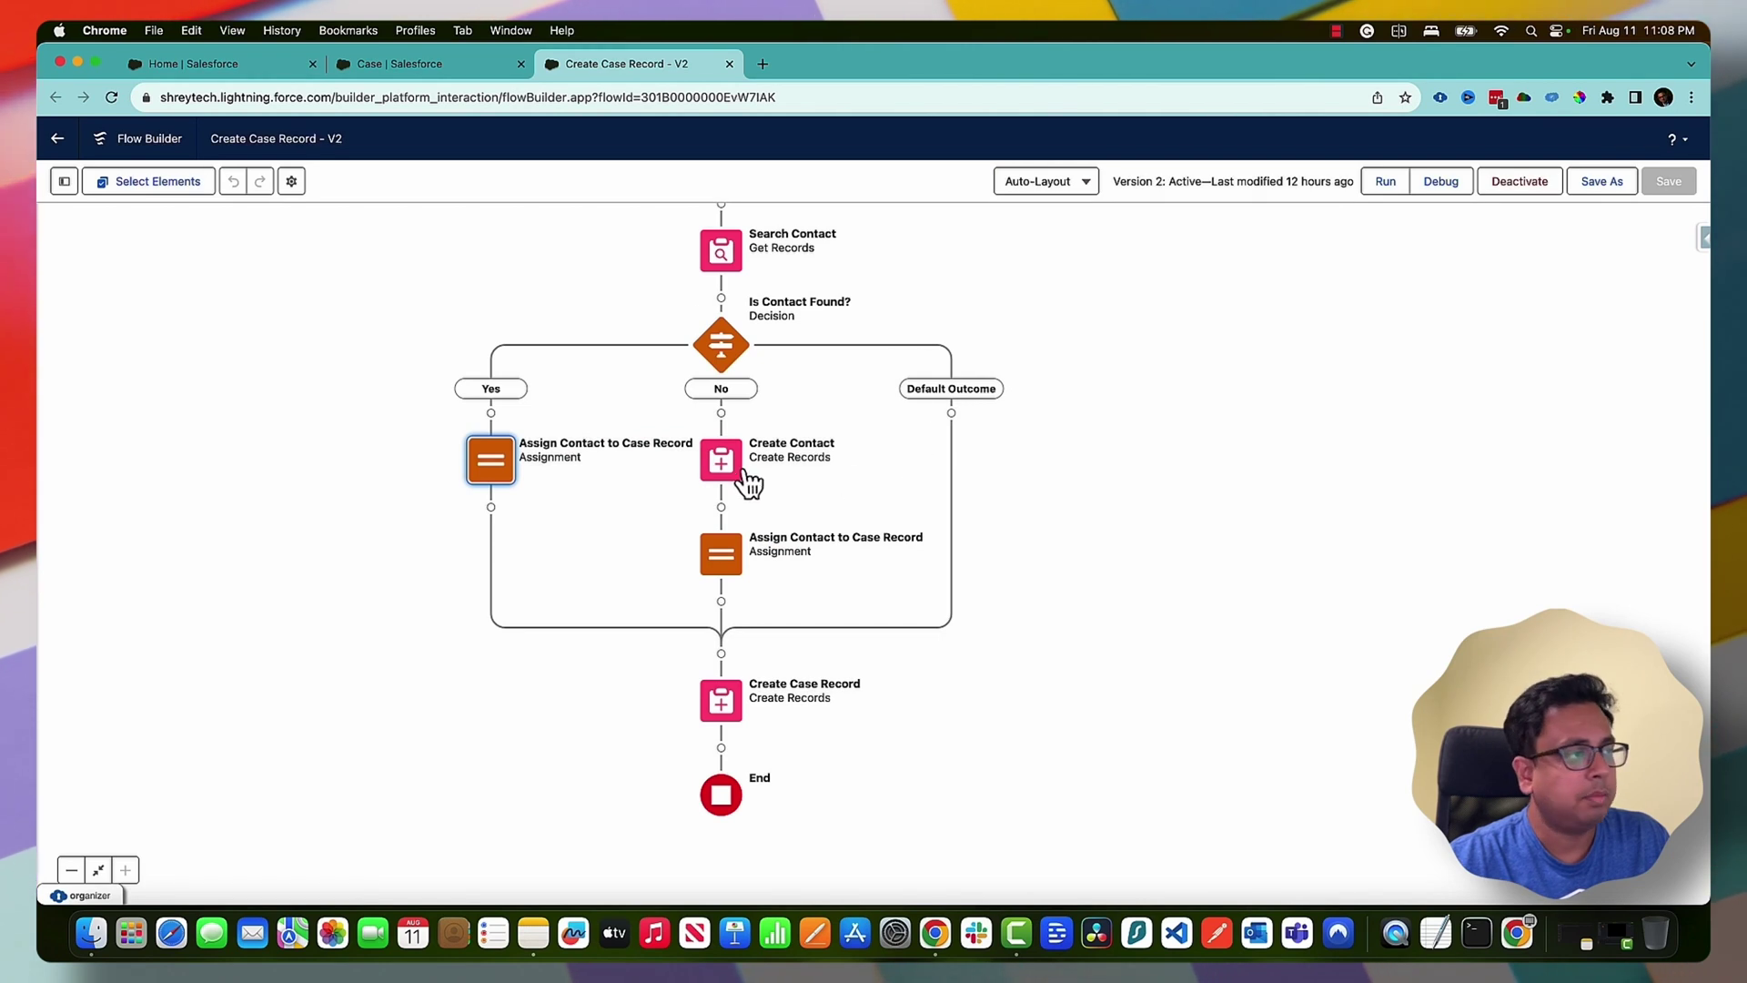
# Append the missing 'B' to Create Contact's AccountId value and verify the change
pyautogui.doubleClick(739, 469)
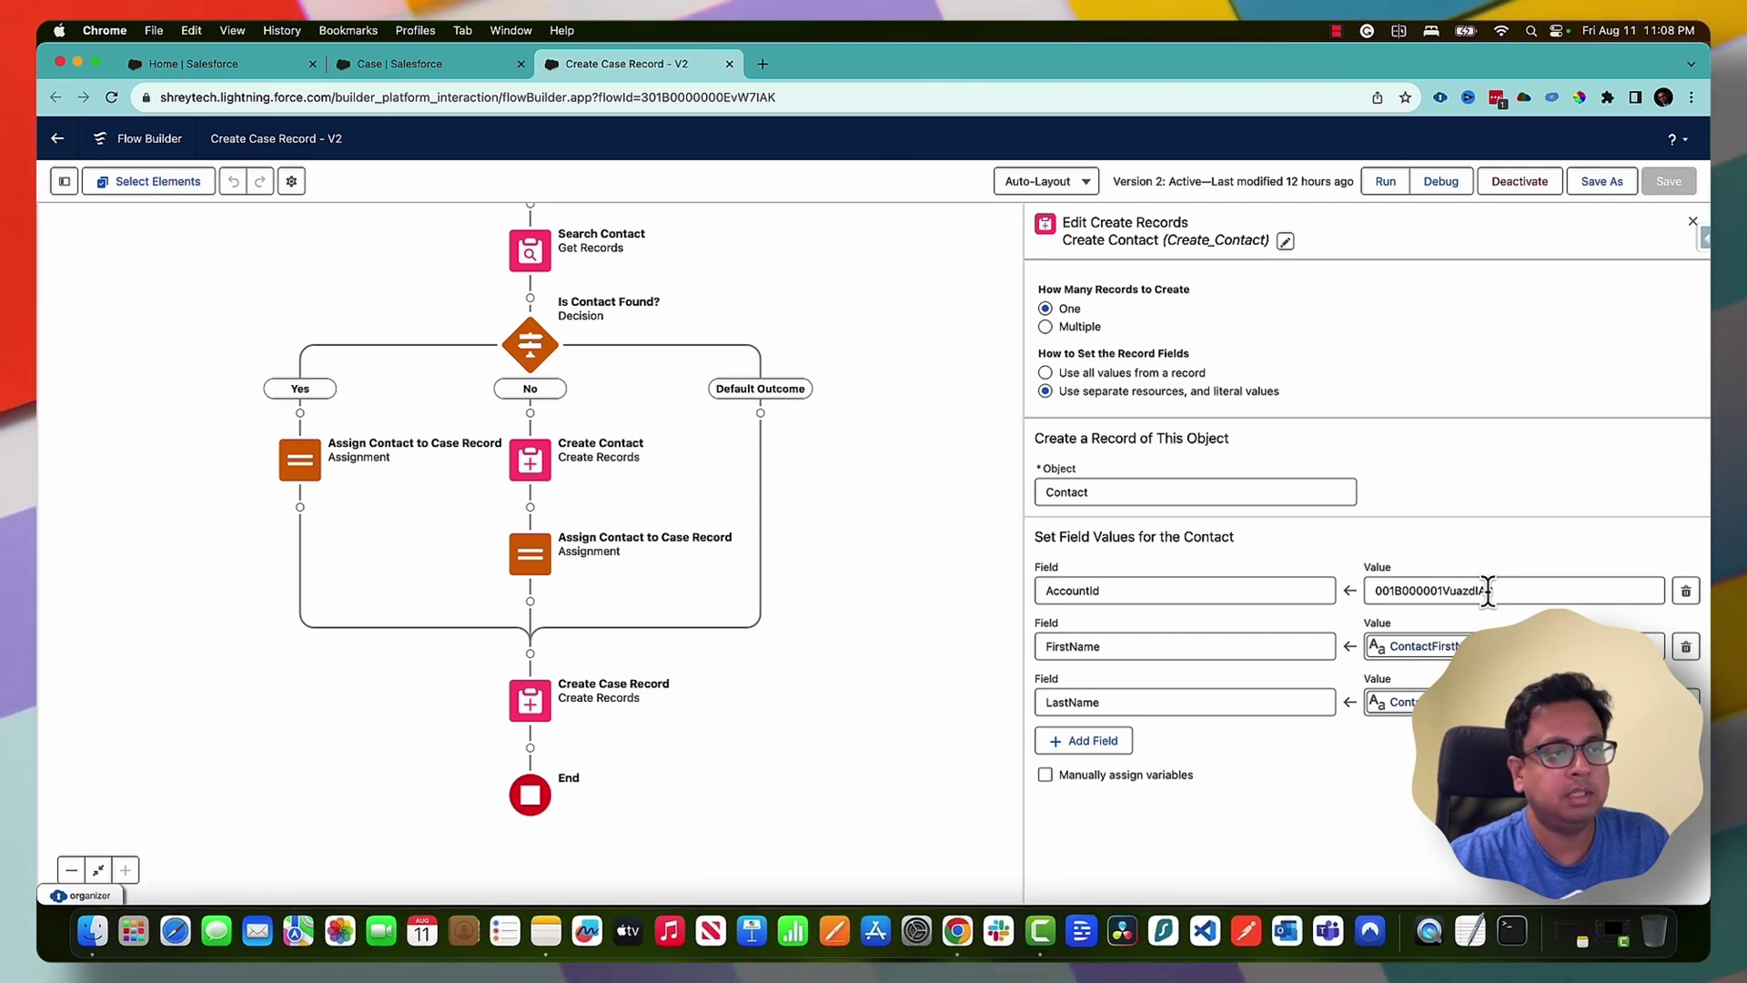
pyautogui.write('B')
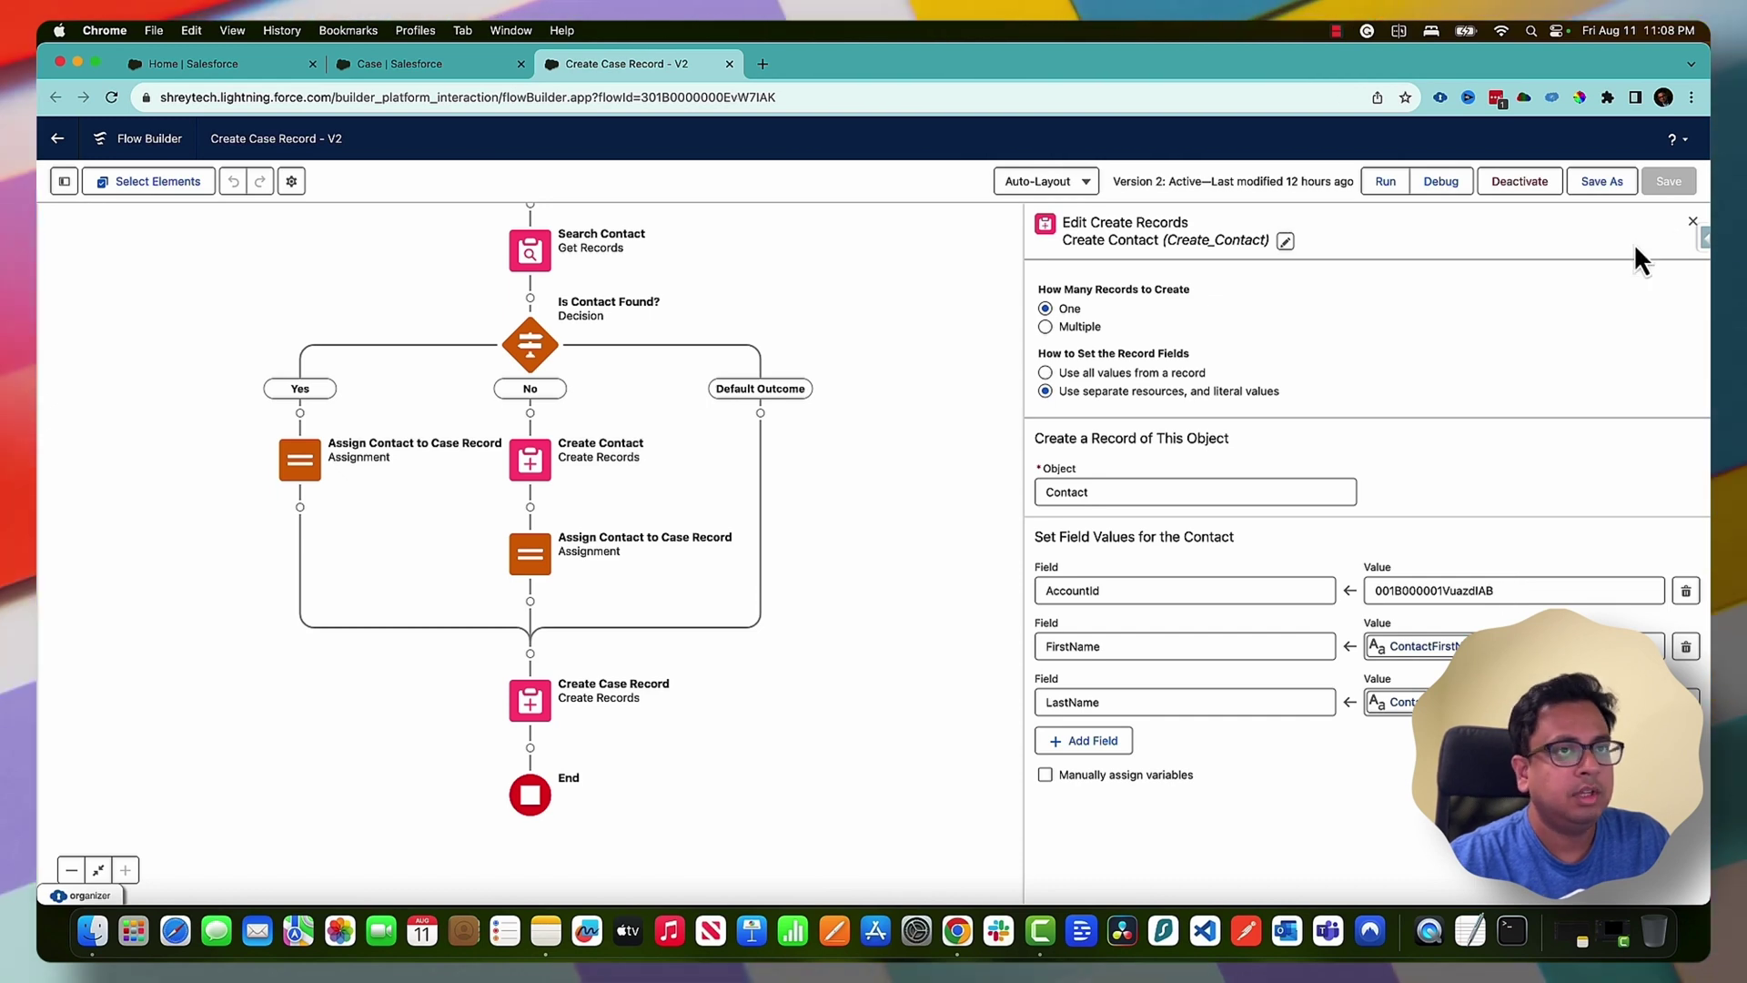
pyautogui.click(1693, 228)
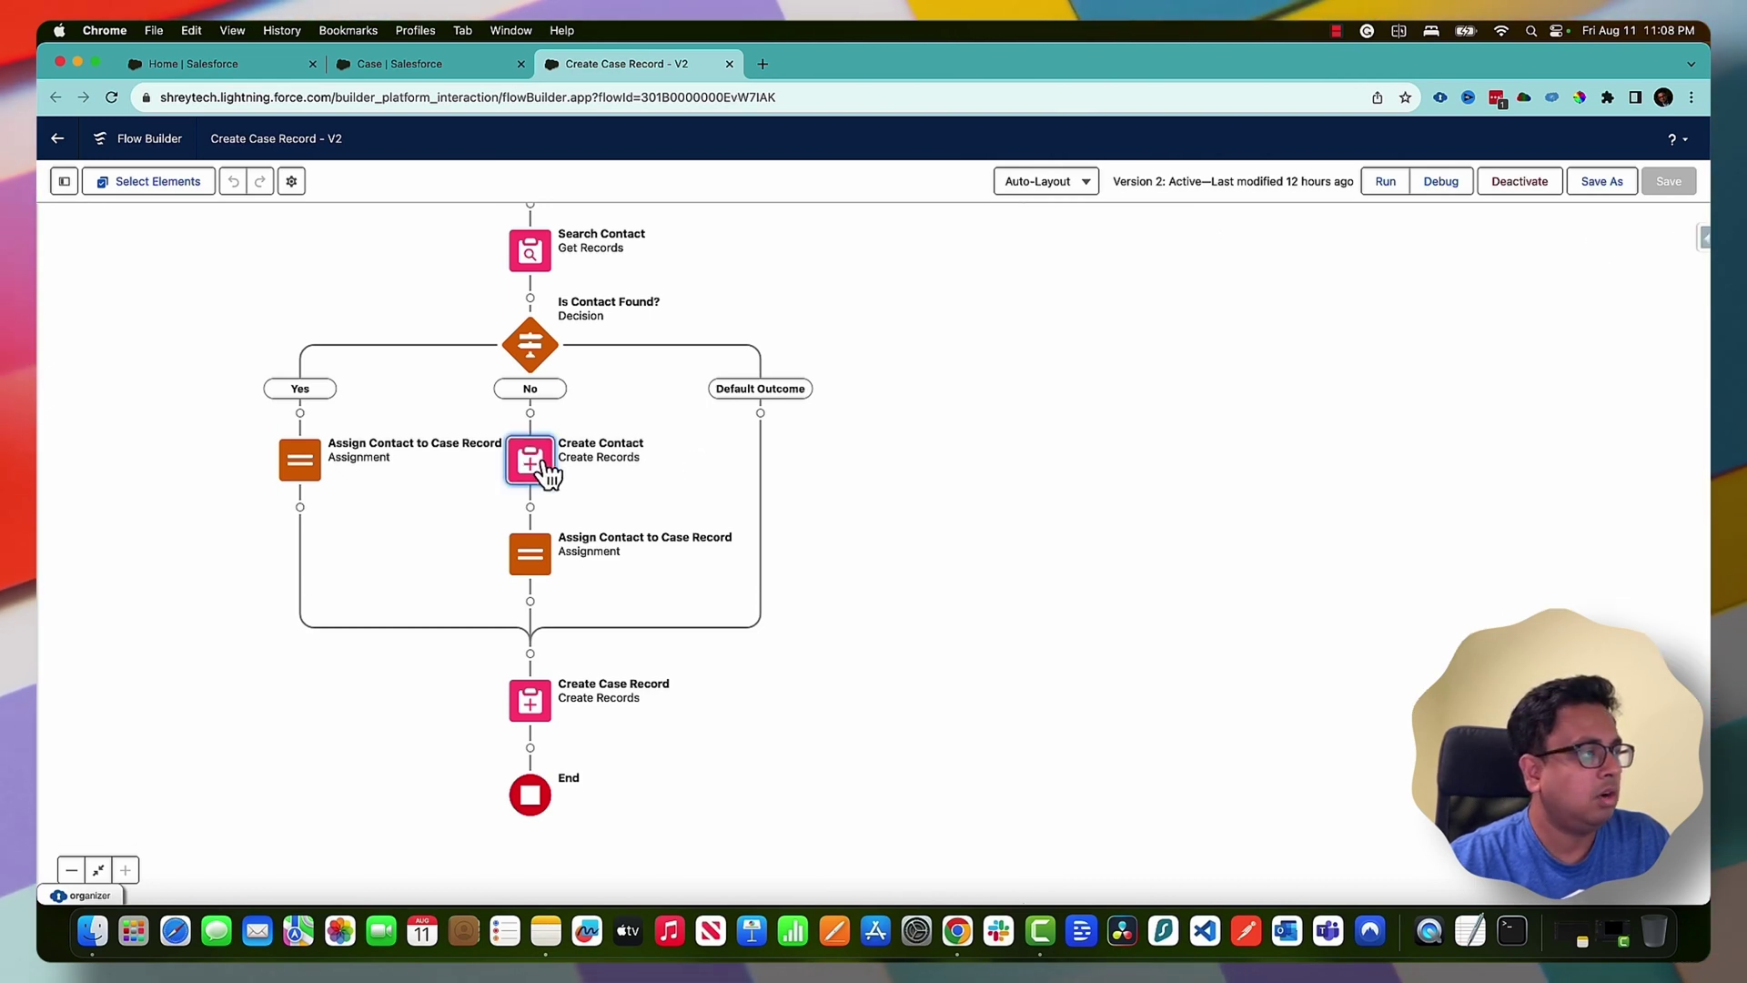
pyautogui.doubleClick(546, 472)
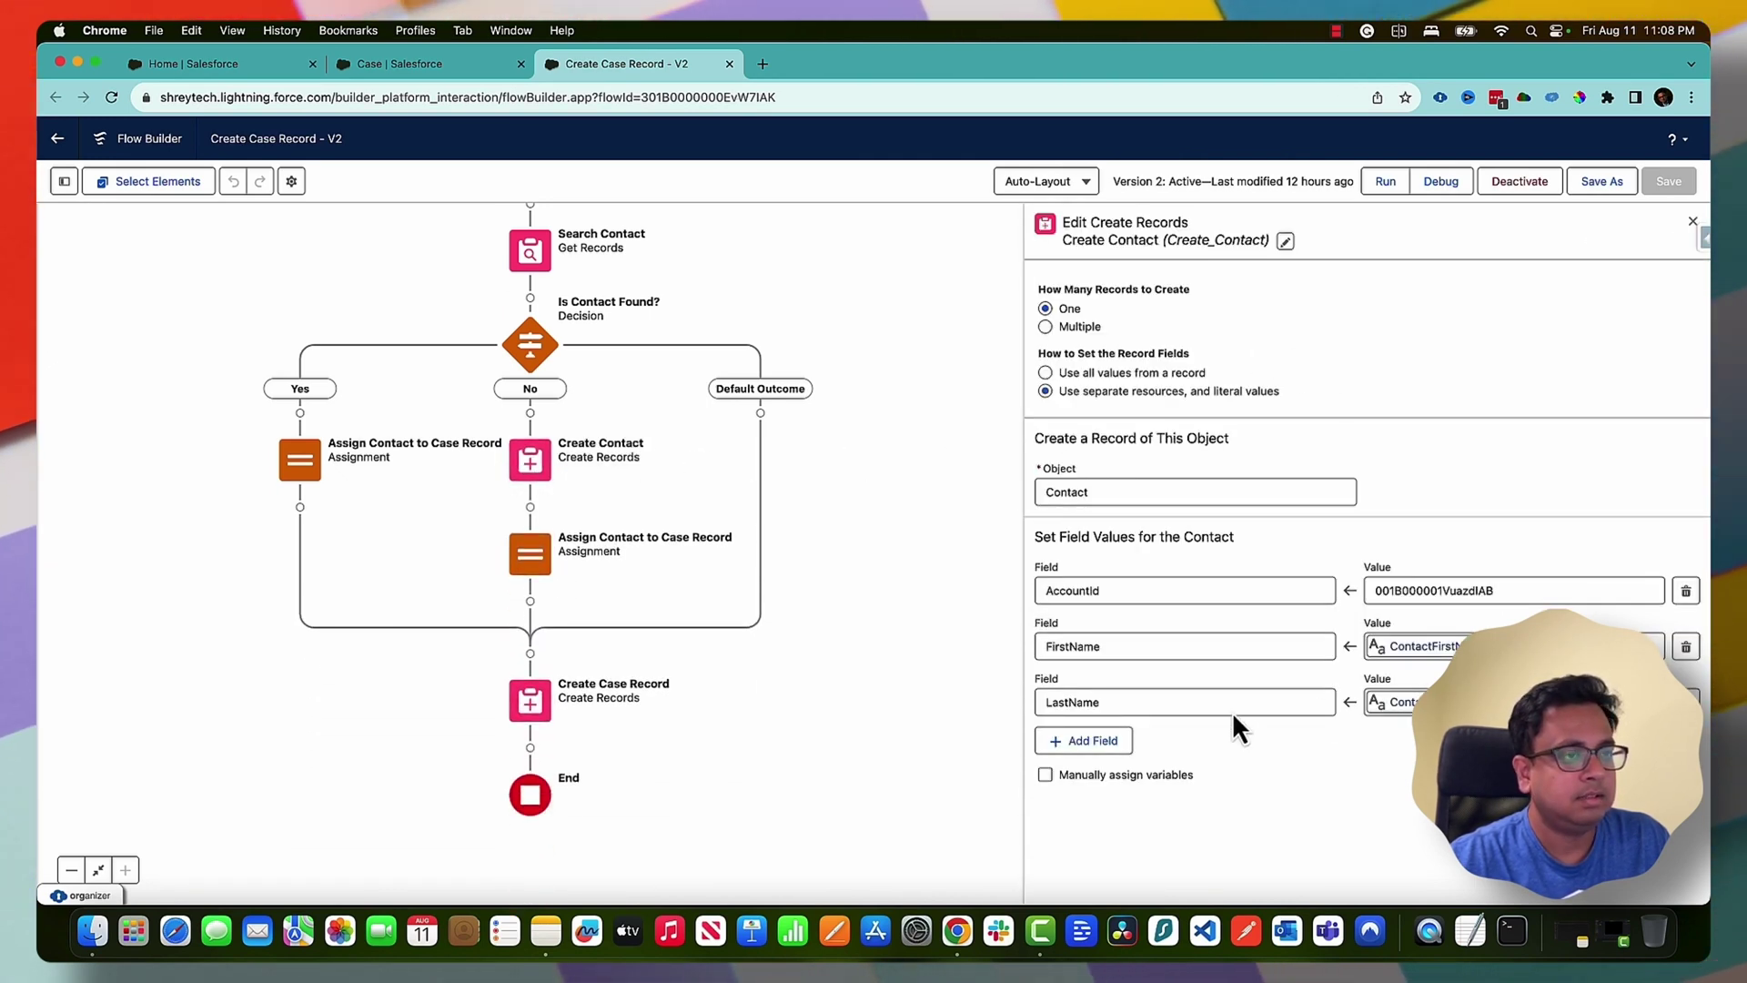
pyautogui.click(1694, 225)
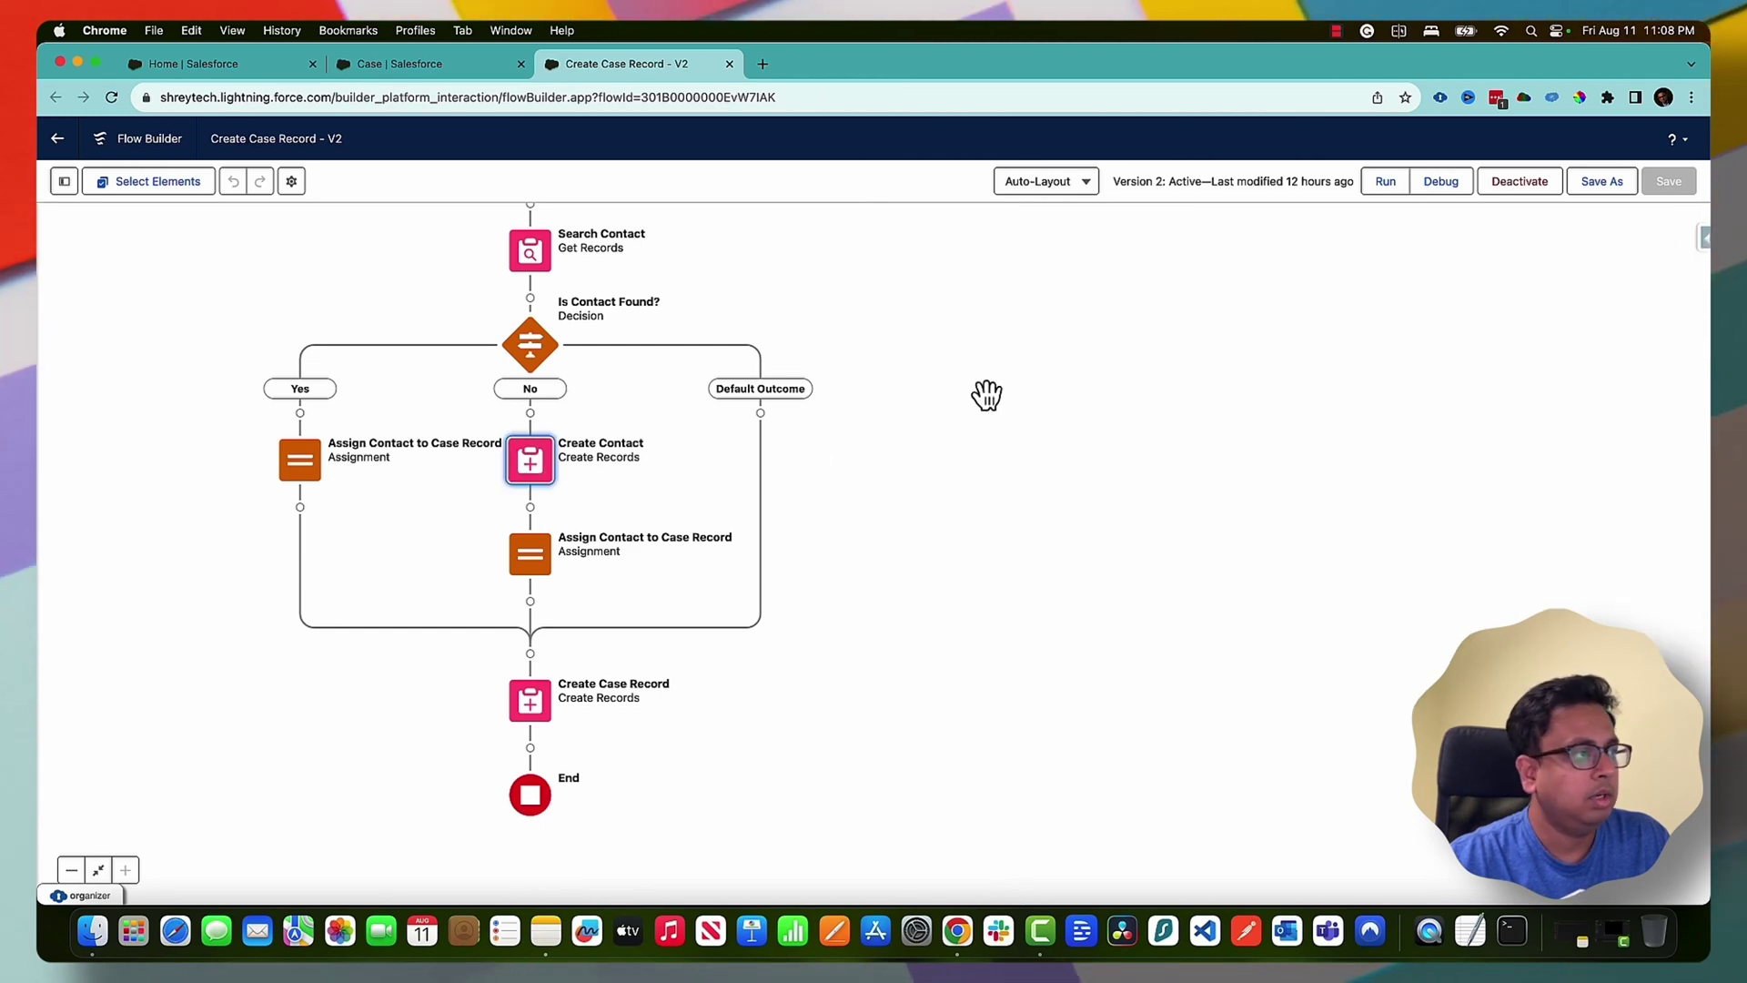
# Review the No-branch assignment unchanged, then inspect the Create Case Record settings
pyautogui.doubleClick(546, 555)
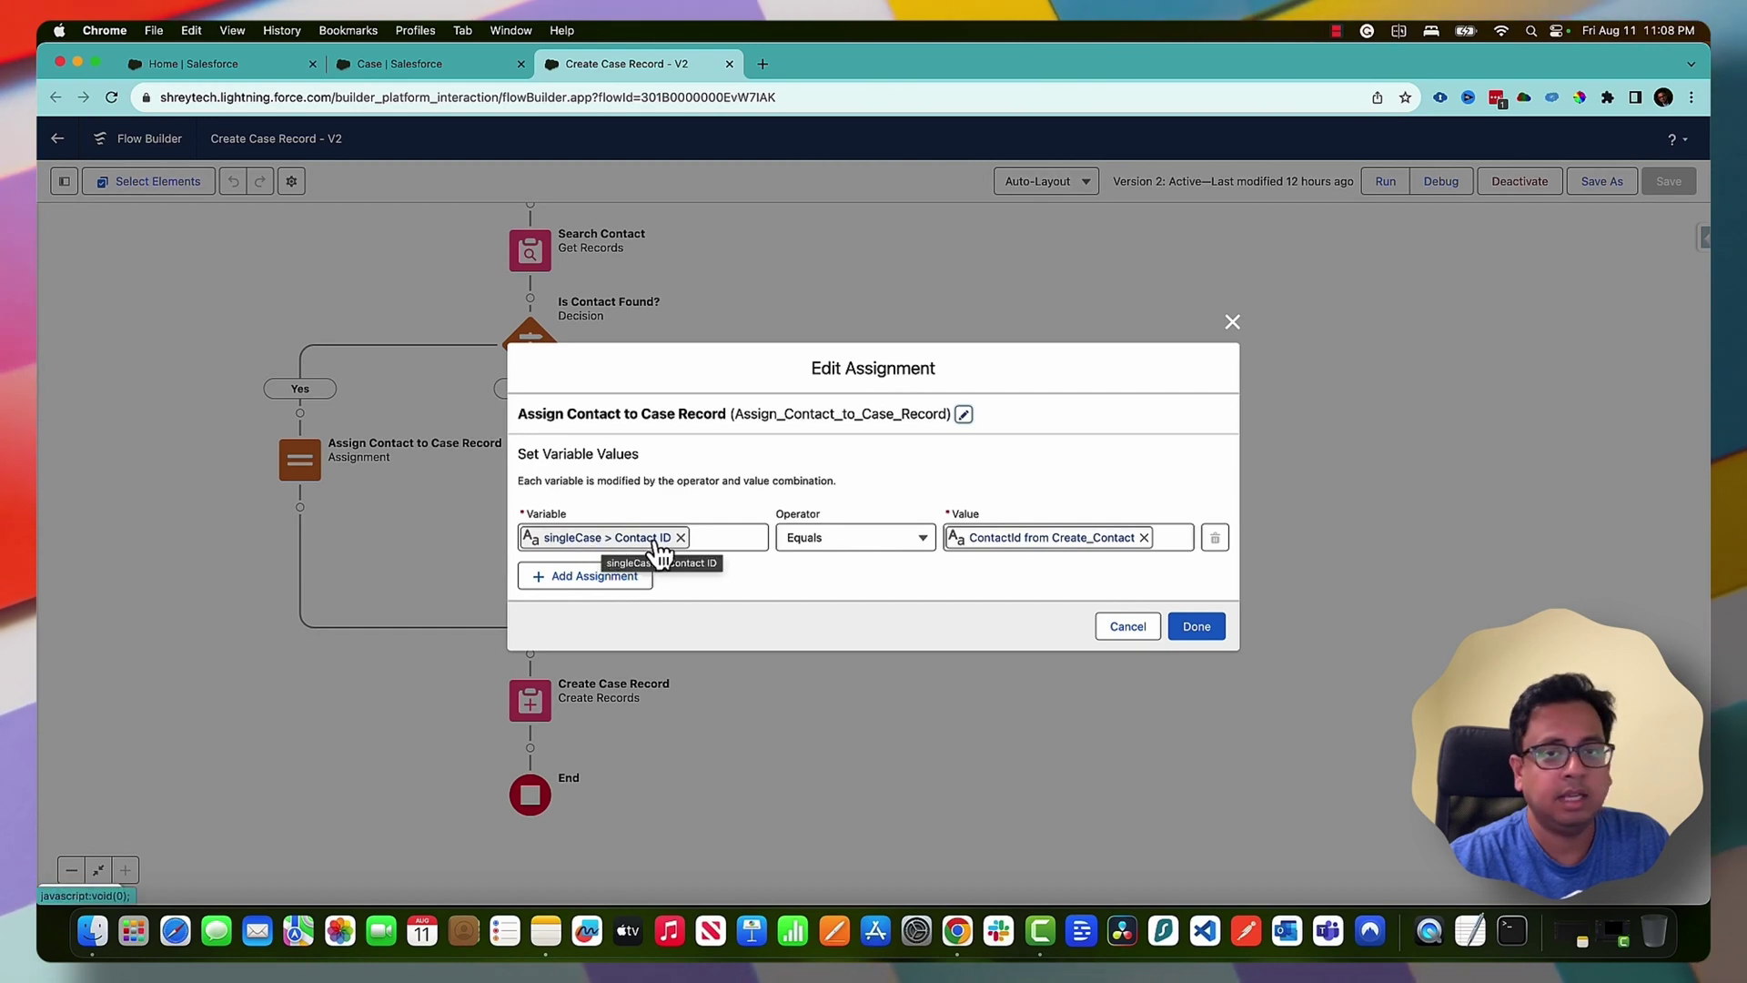
pyautogui.click(1135, 630)
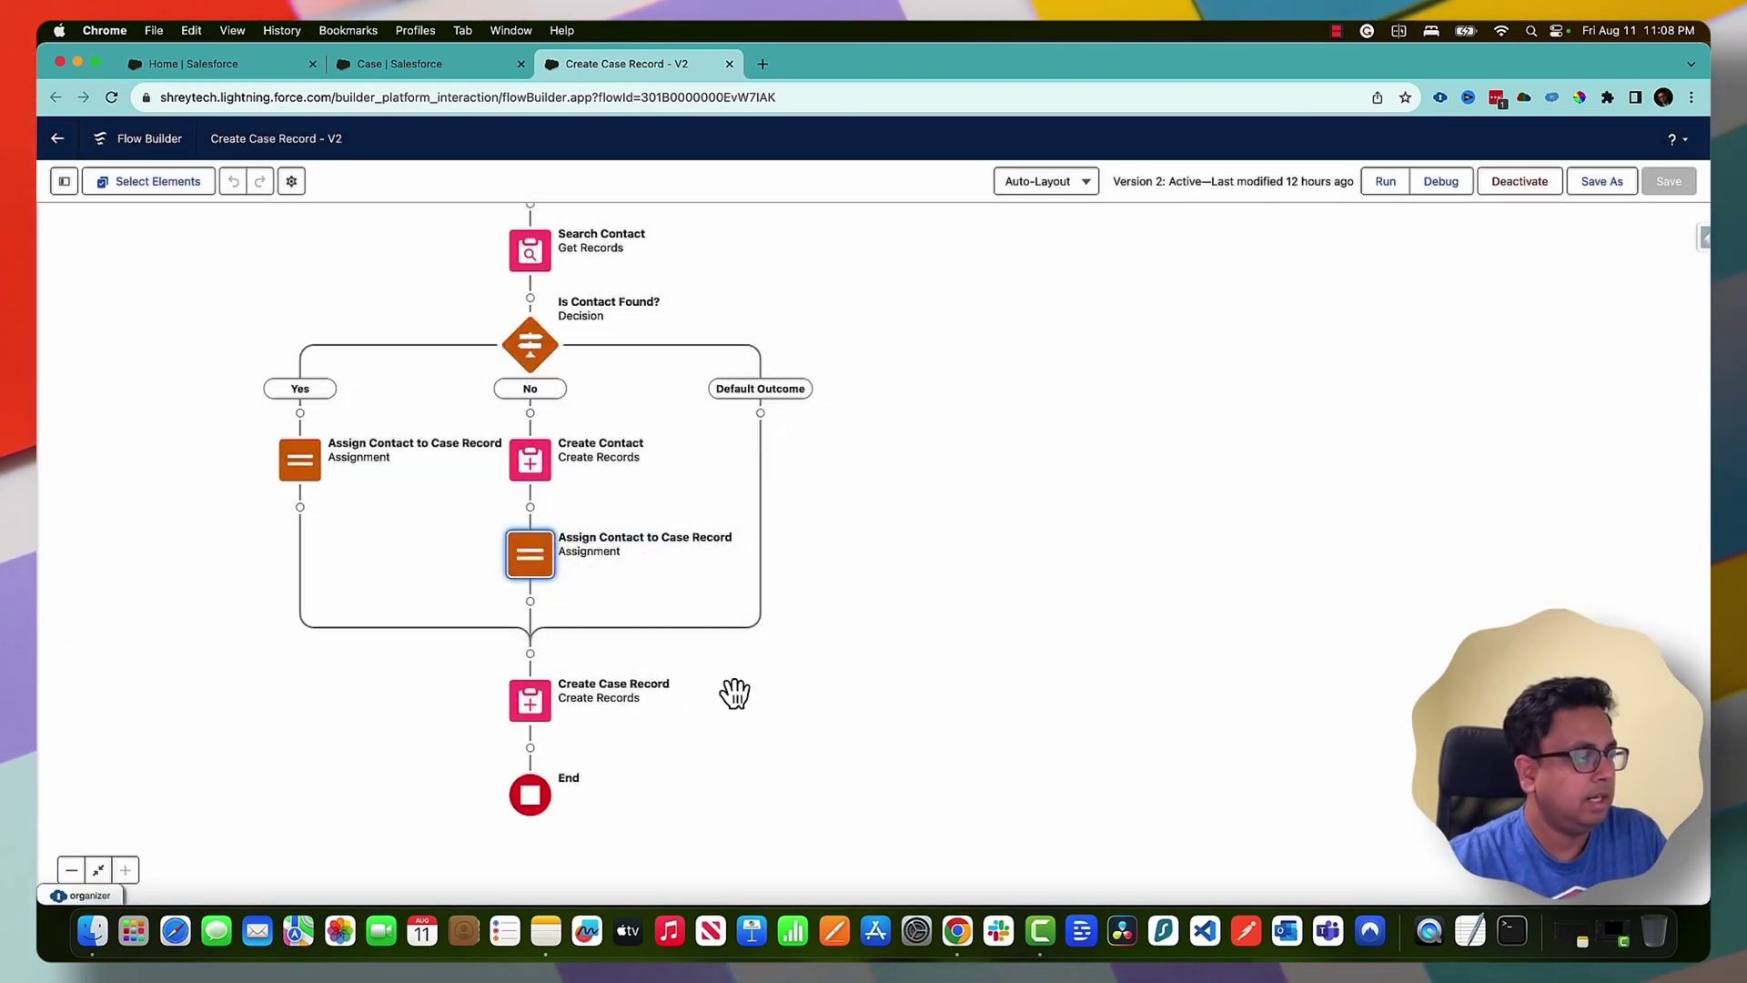
pyautogui.doubleClick(541, 711)
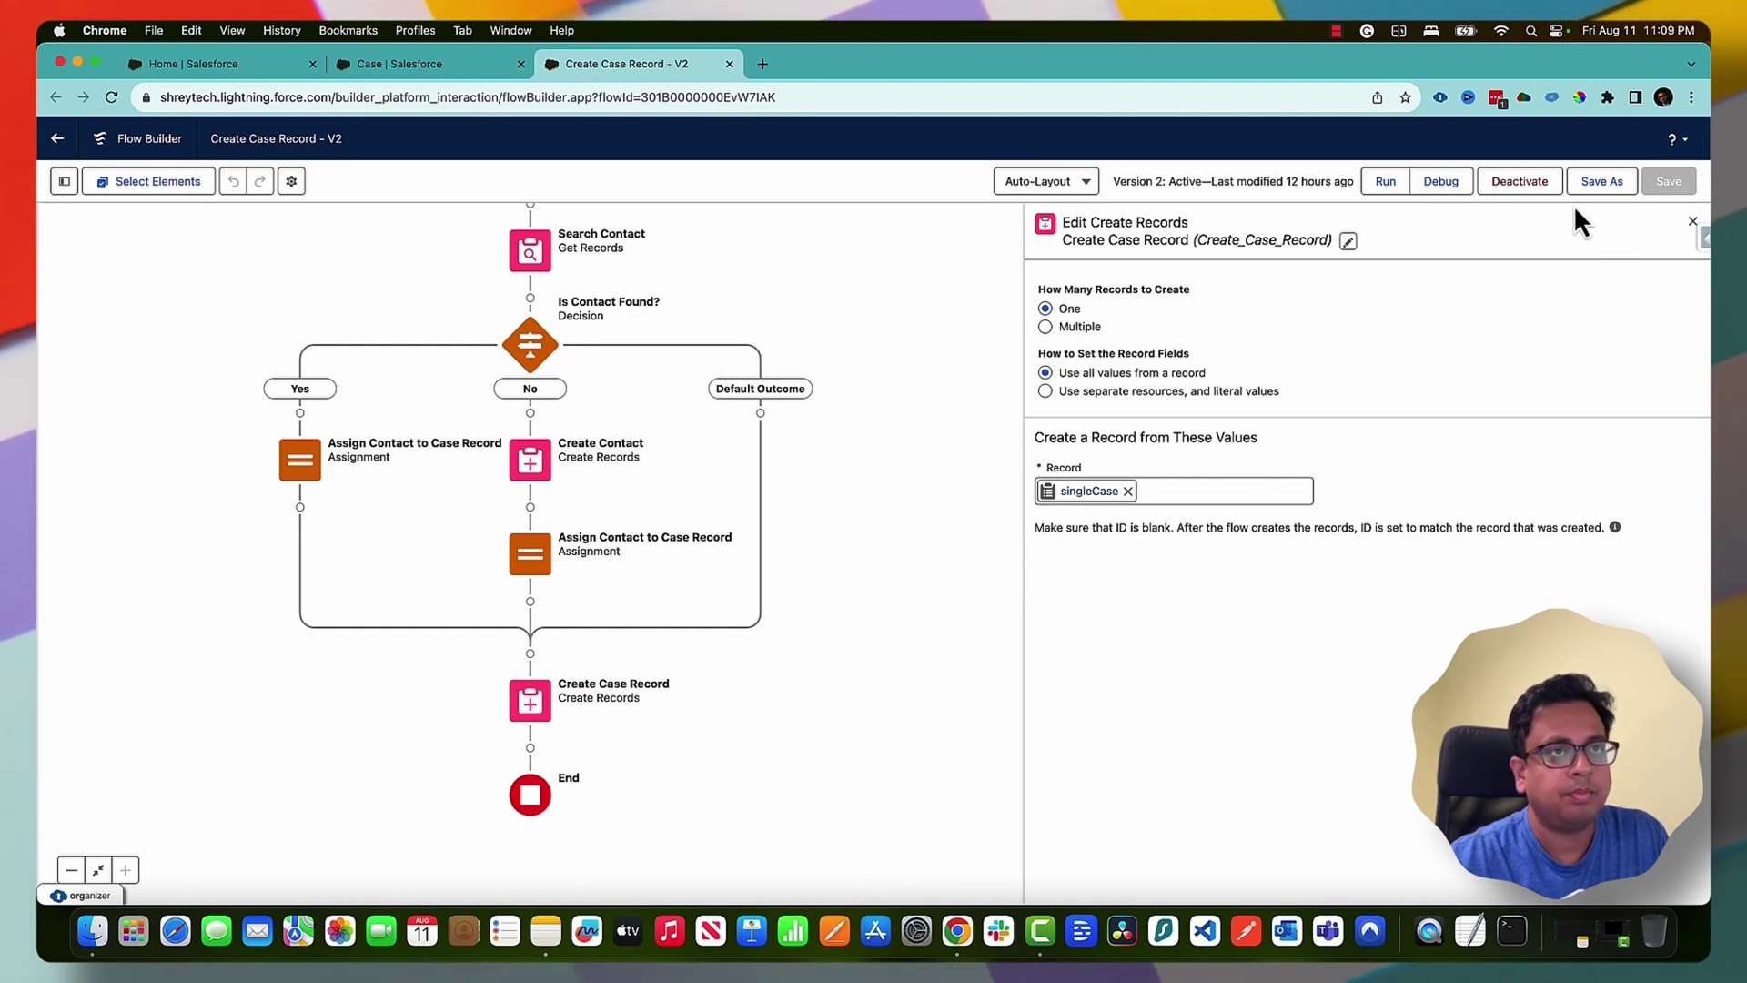
# Start a debug run and enter Hello World as the contact's first and last name
pyautogui.click(1692, 221)
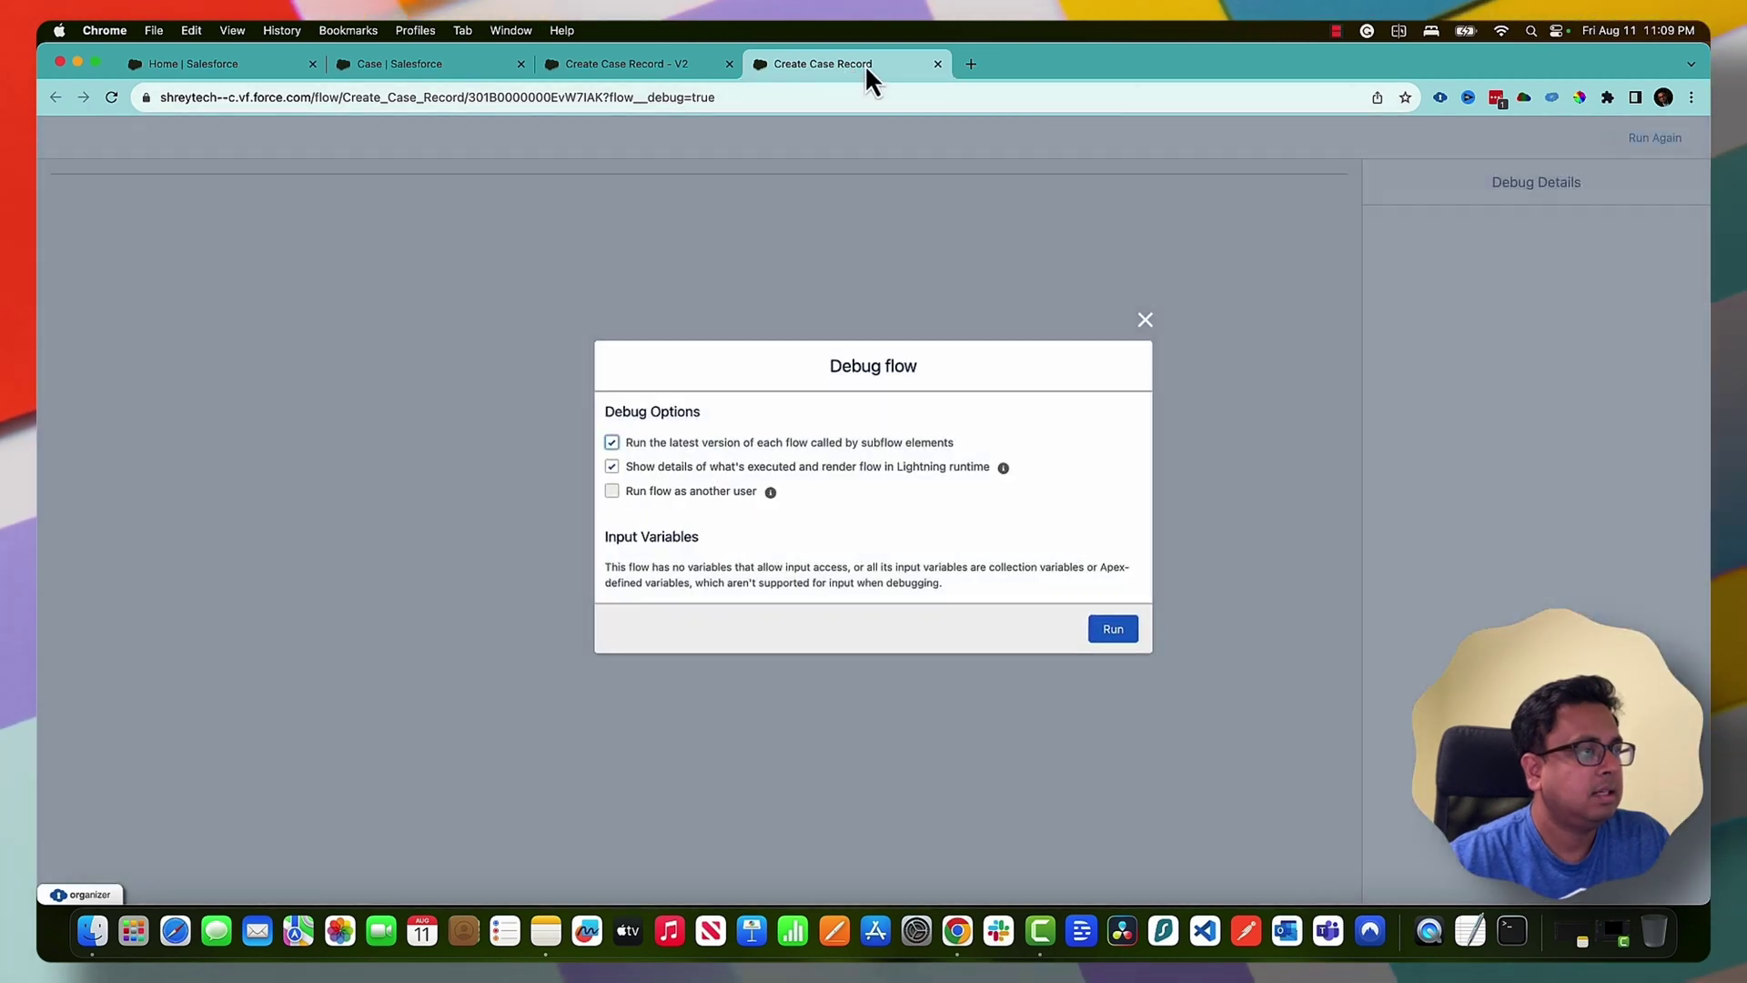
pyautogui.click(1111, 628)
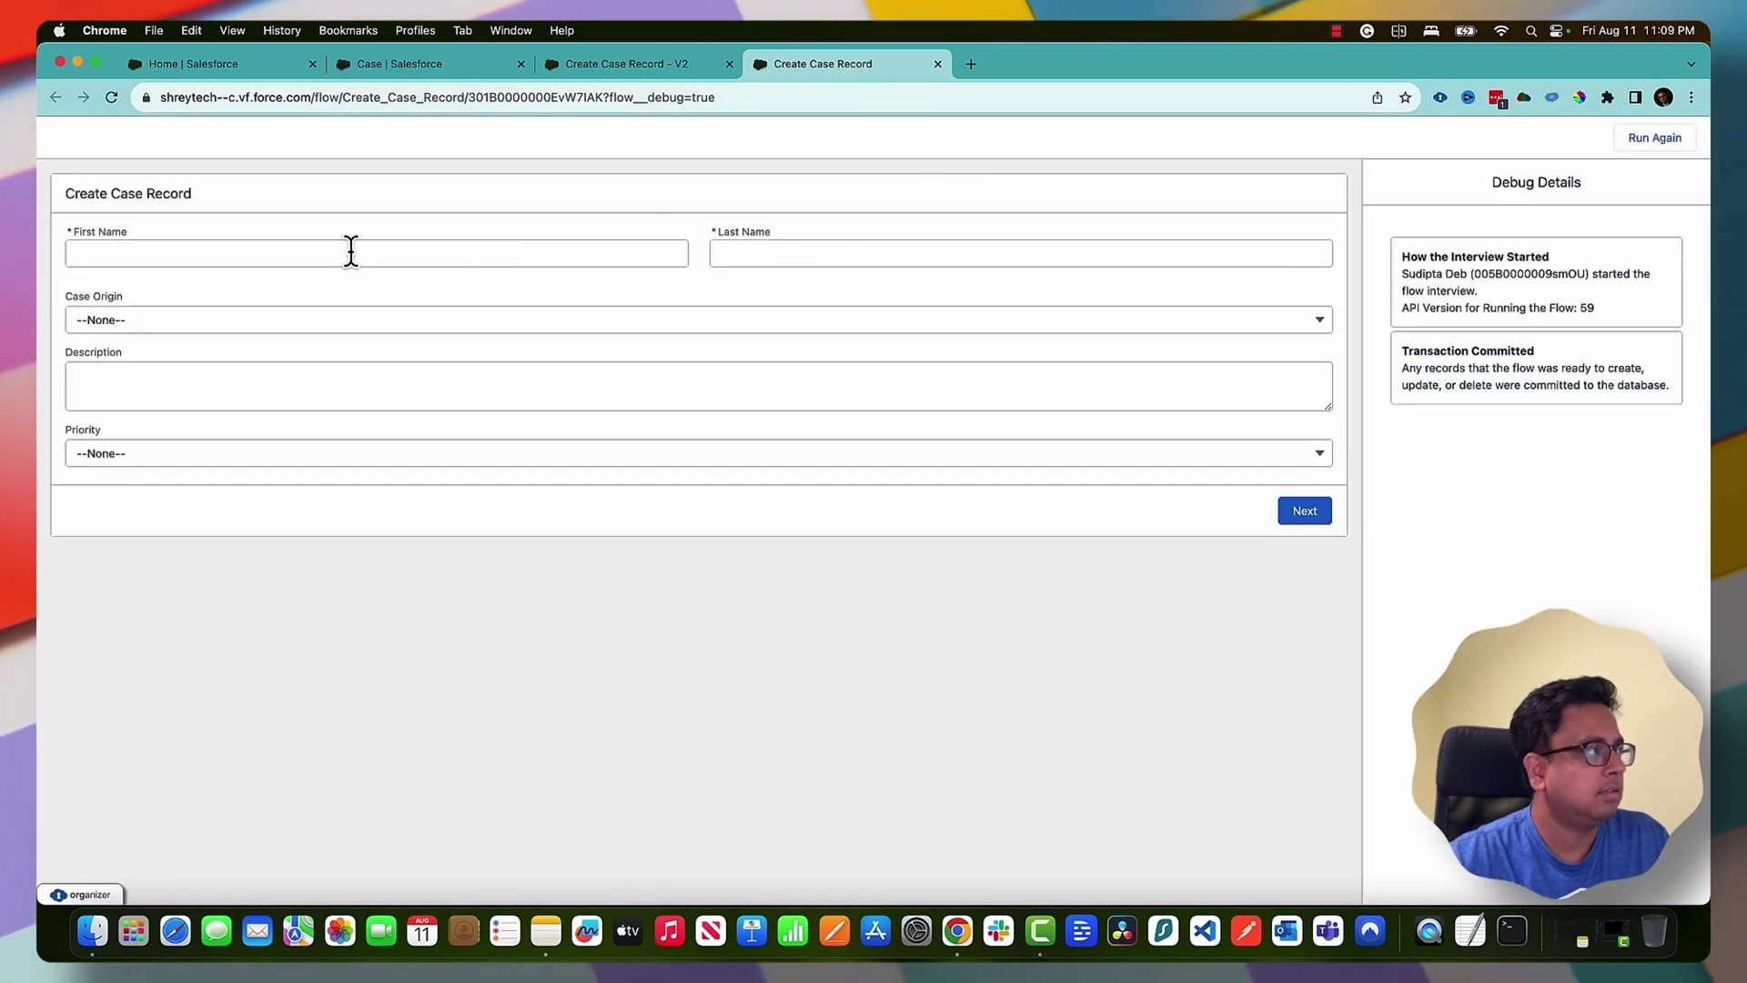
pyautogui.click(272, 255)
pyautogui.write('Hello')
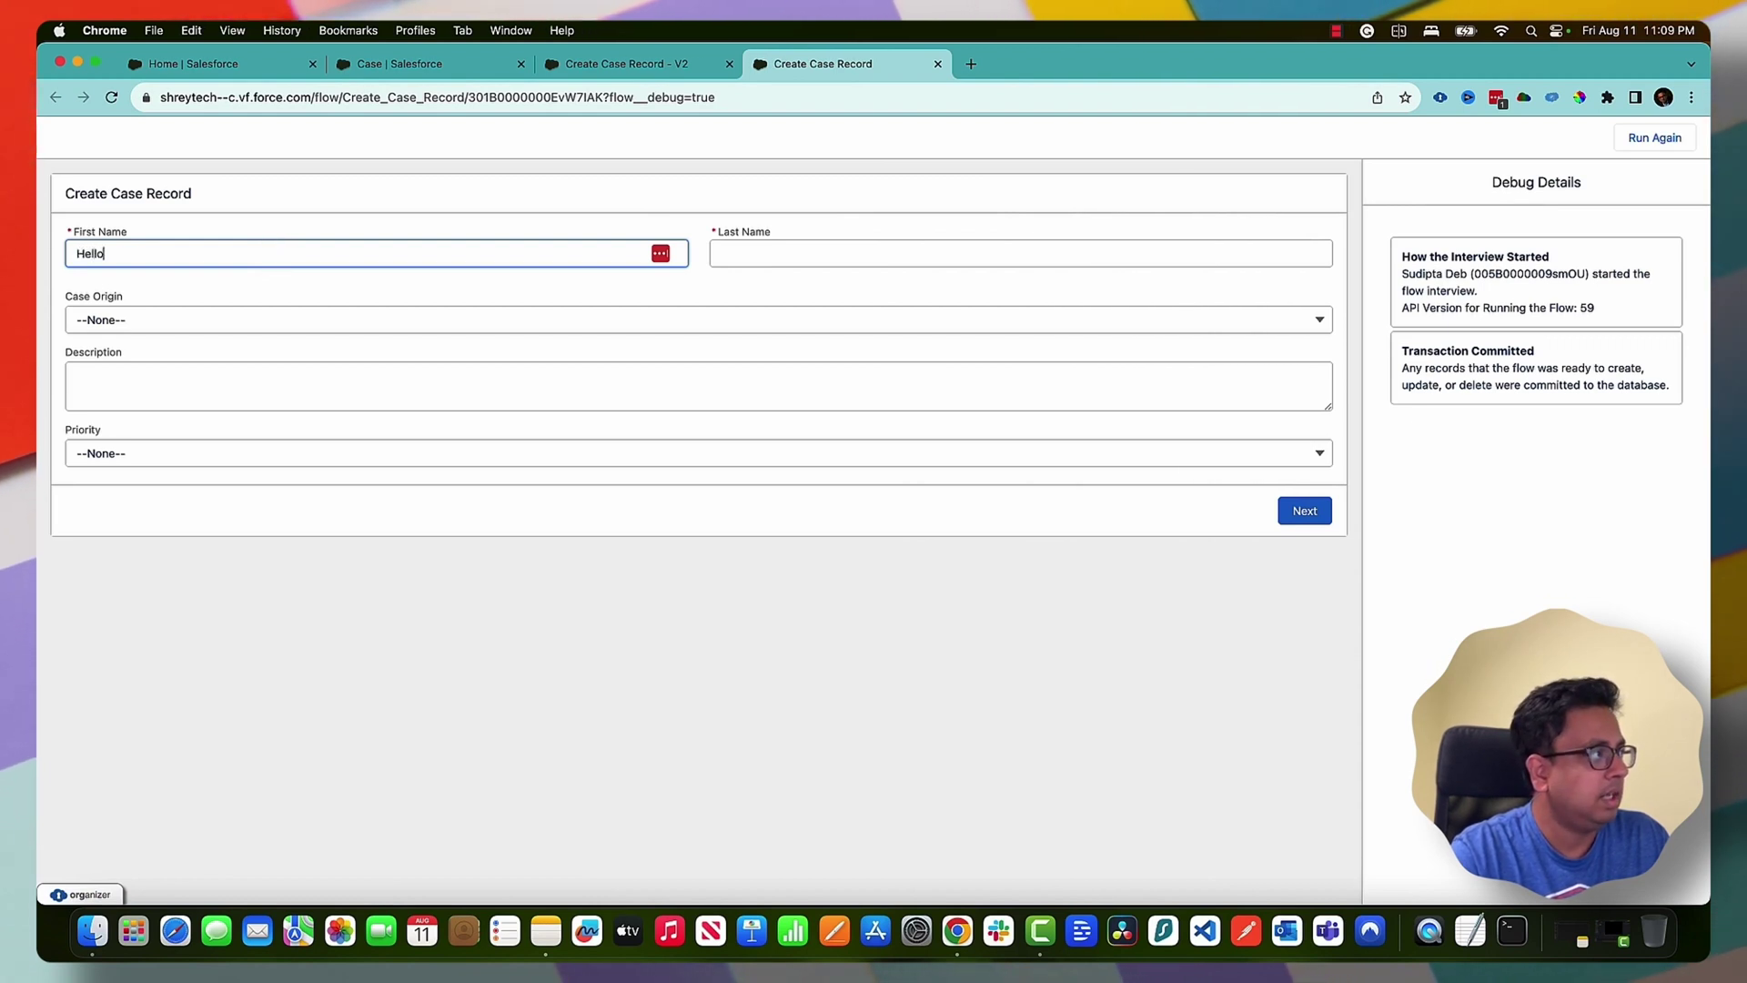
pyautogui.press('Tab')
pyautogui.write('W')
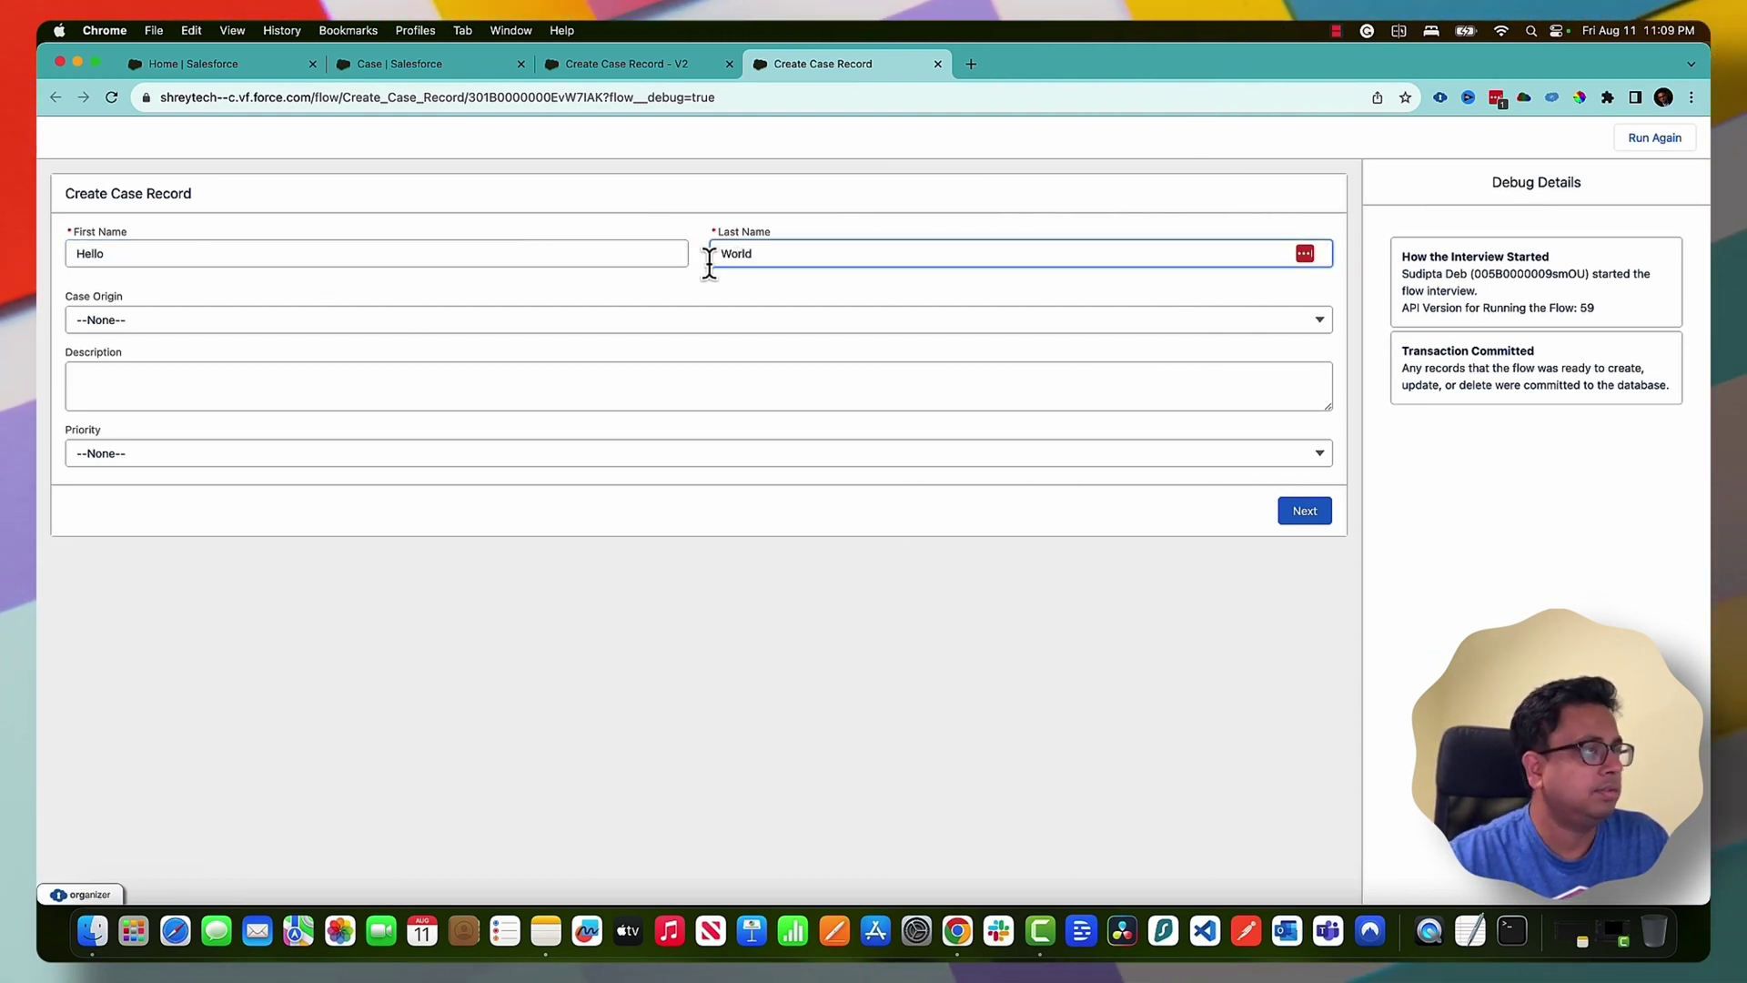
# Set Case Origin to Email, description 'Testing', Priority High, and submit the debug form
pyautogui.click(203, 327)
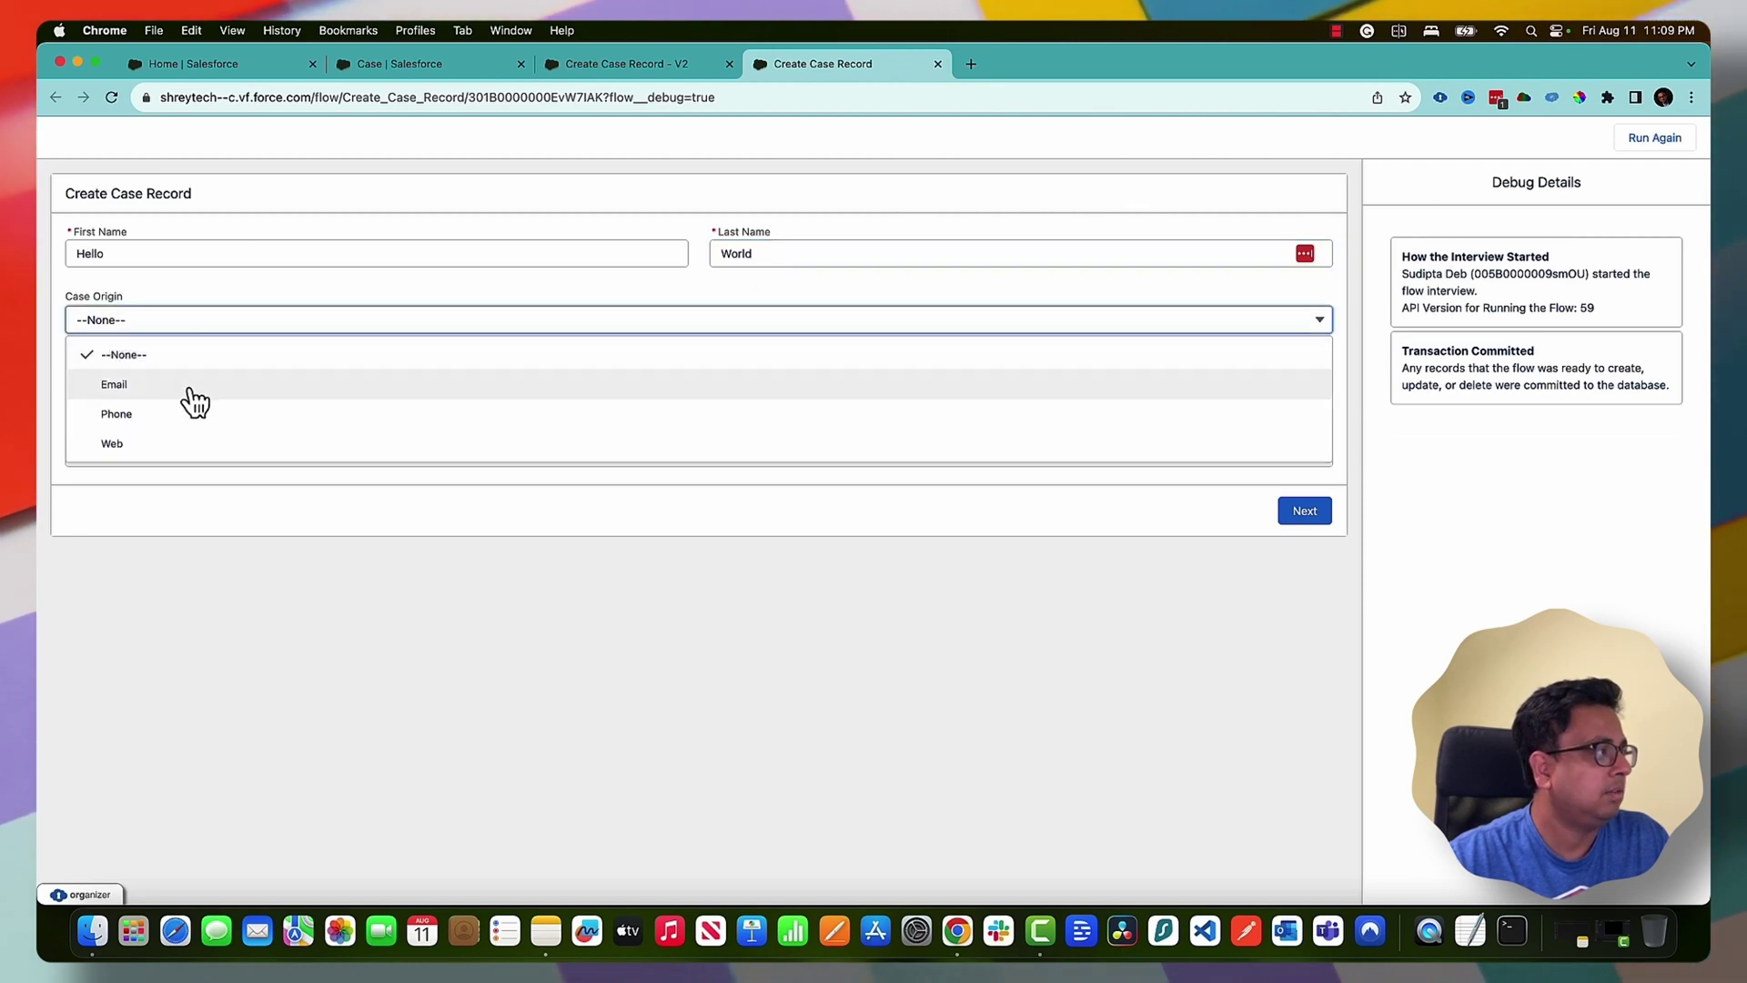
pyautogui.click(188, 387)
pyautogui.click(187, 390)
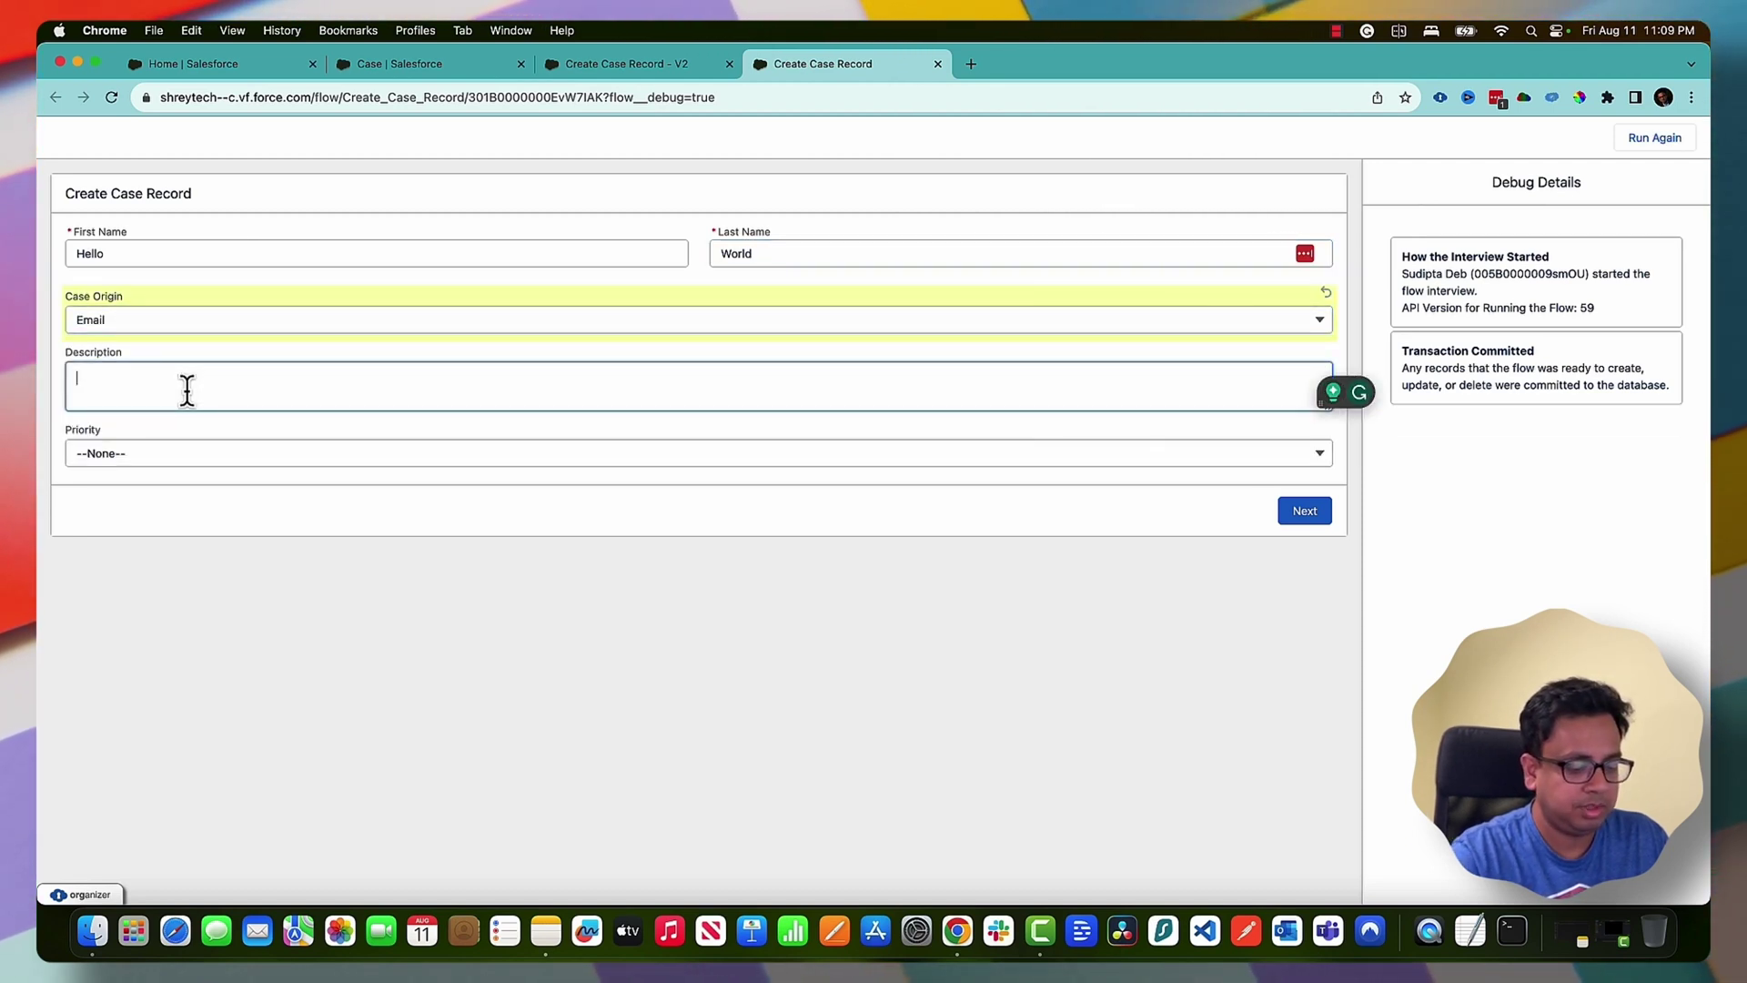
pyautogui.write('Testiung')
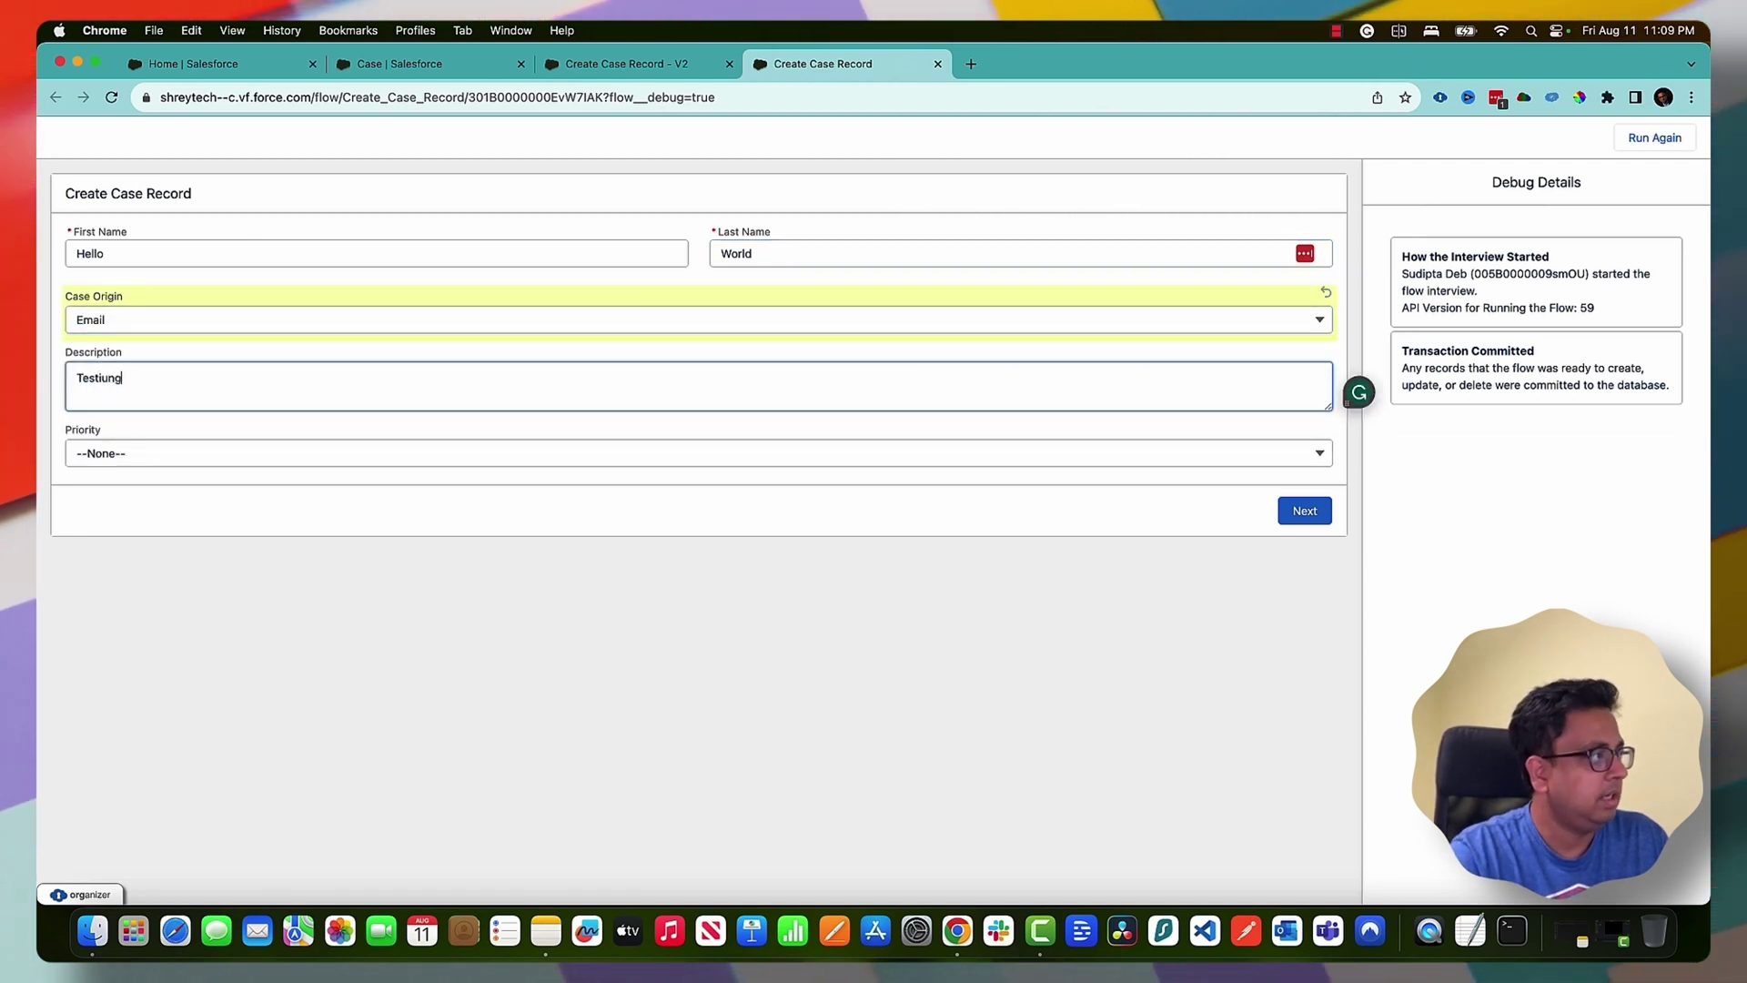
pyautogui.click(196, 455)
pyautogui.click(182, 515)
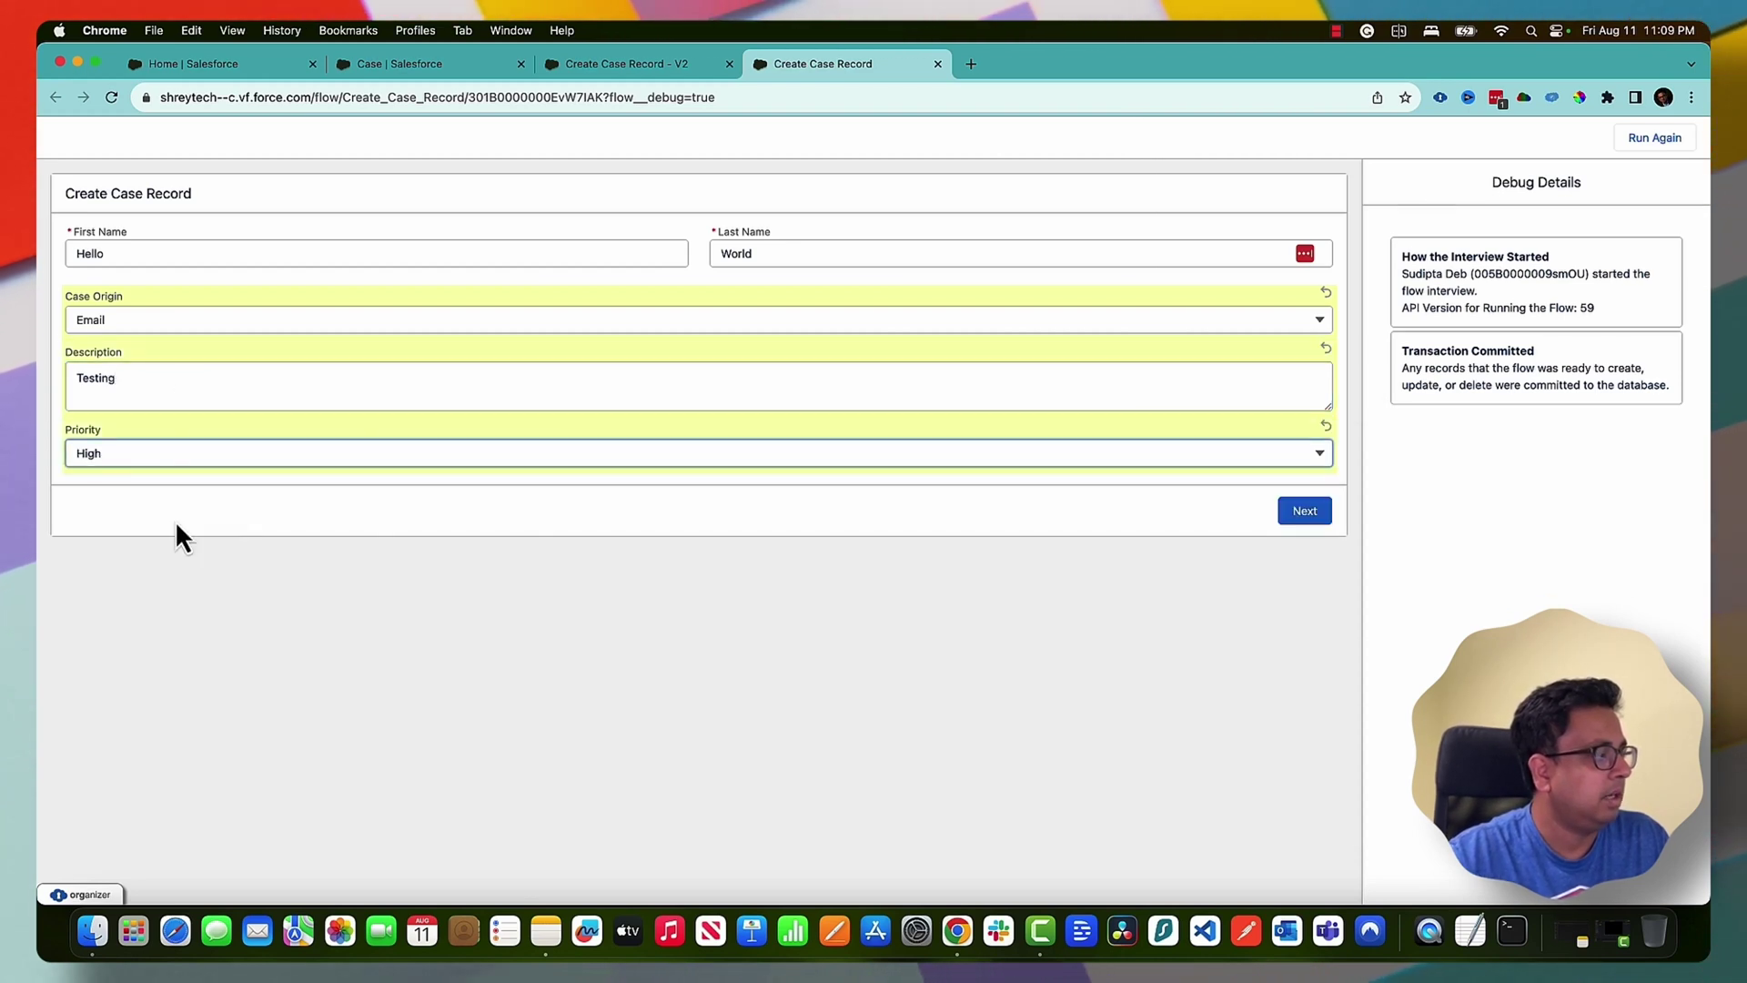
pyautogui.click(1307, 511)
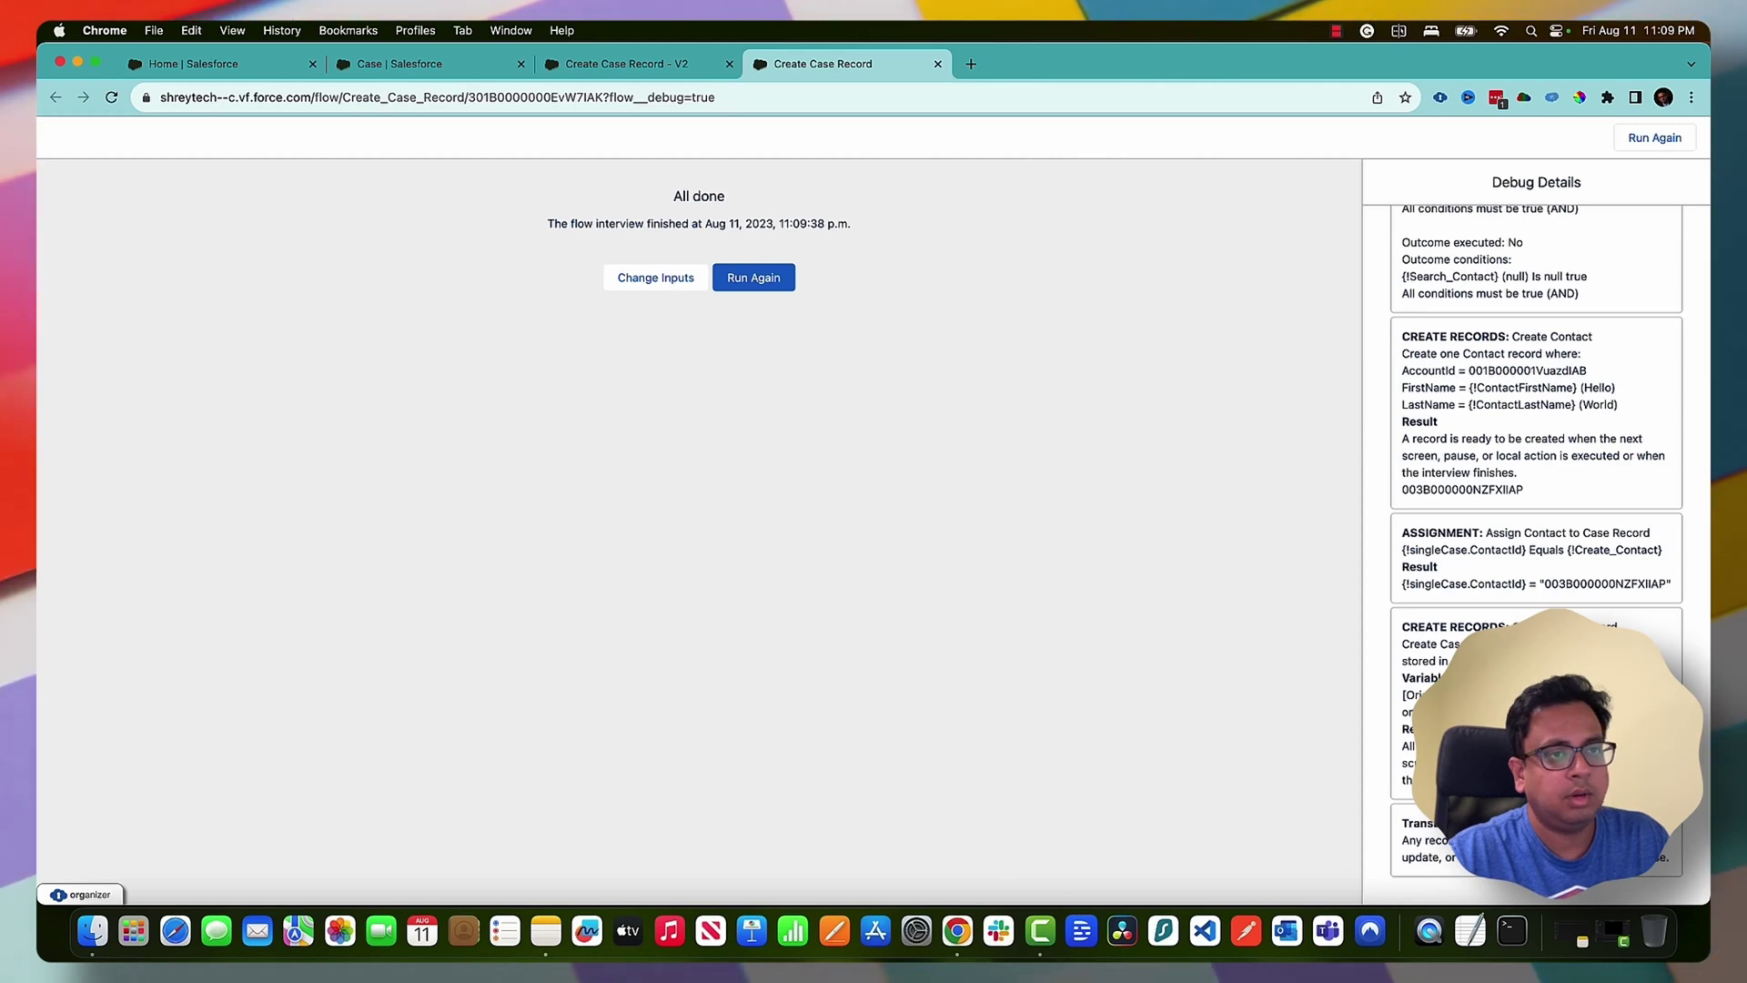
pyautogui.scroll(4, 1538, 426)
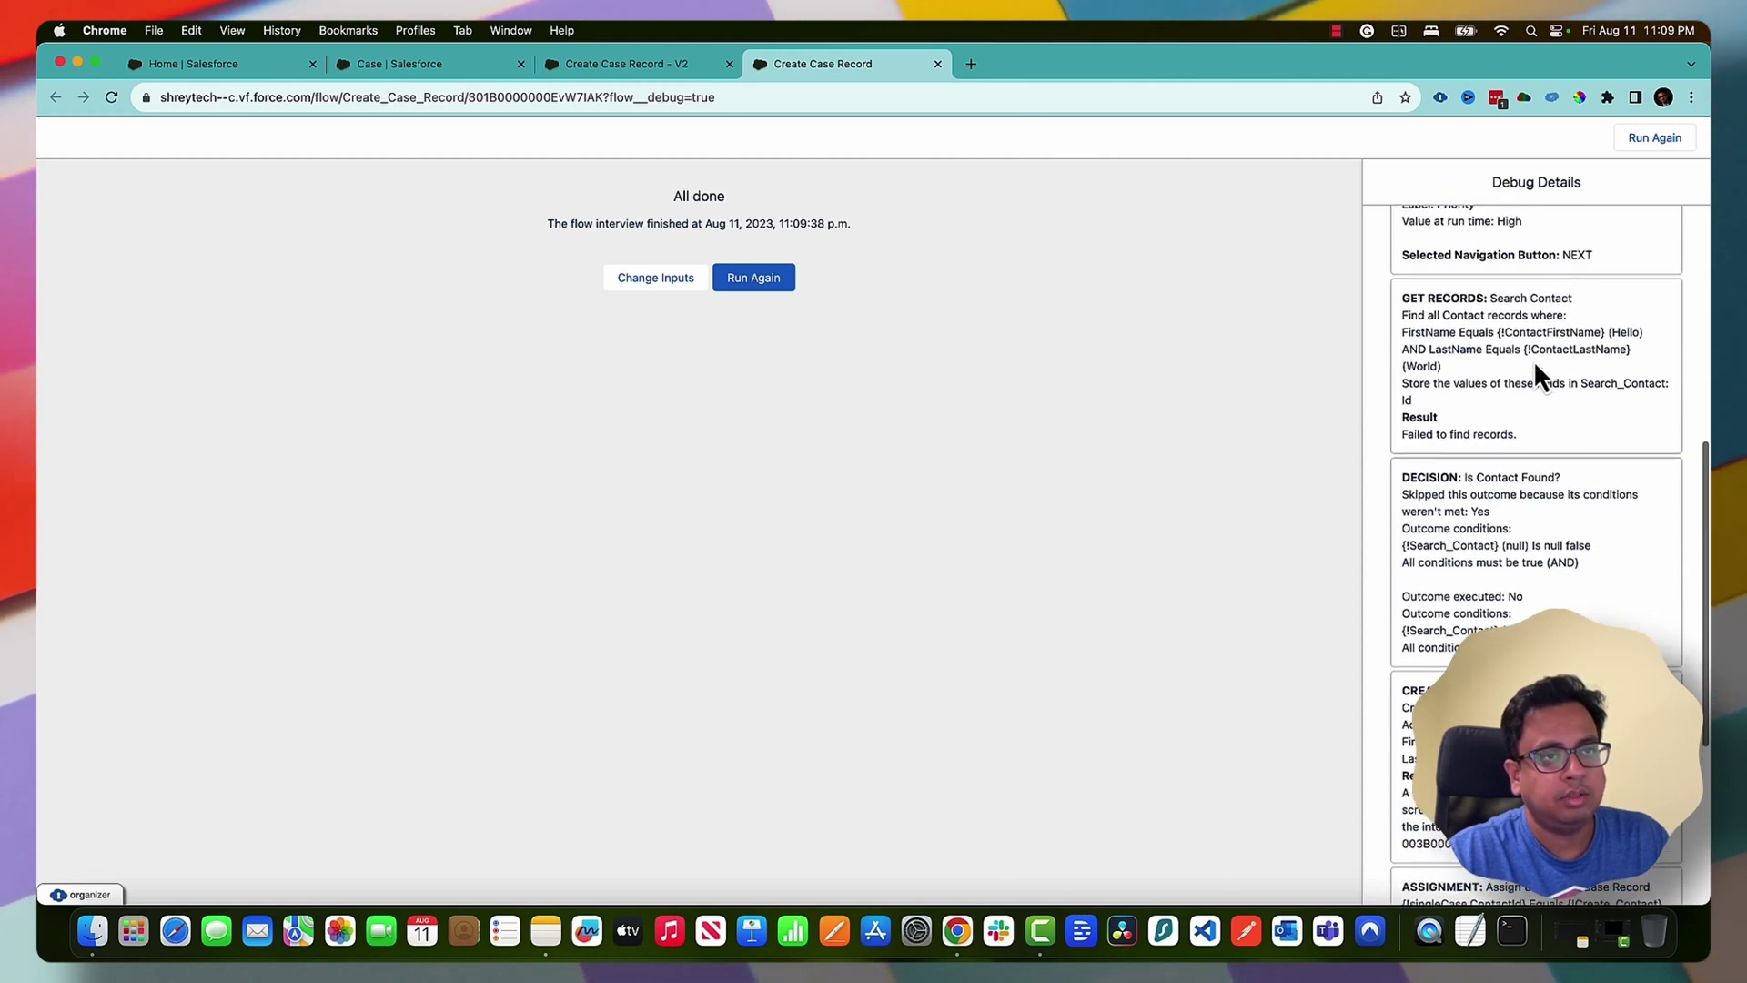
pyautogui.scroll(6, 1532, 359)
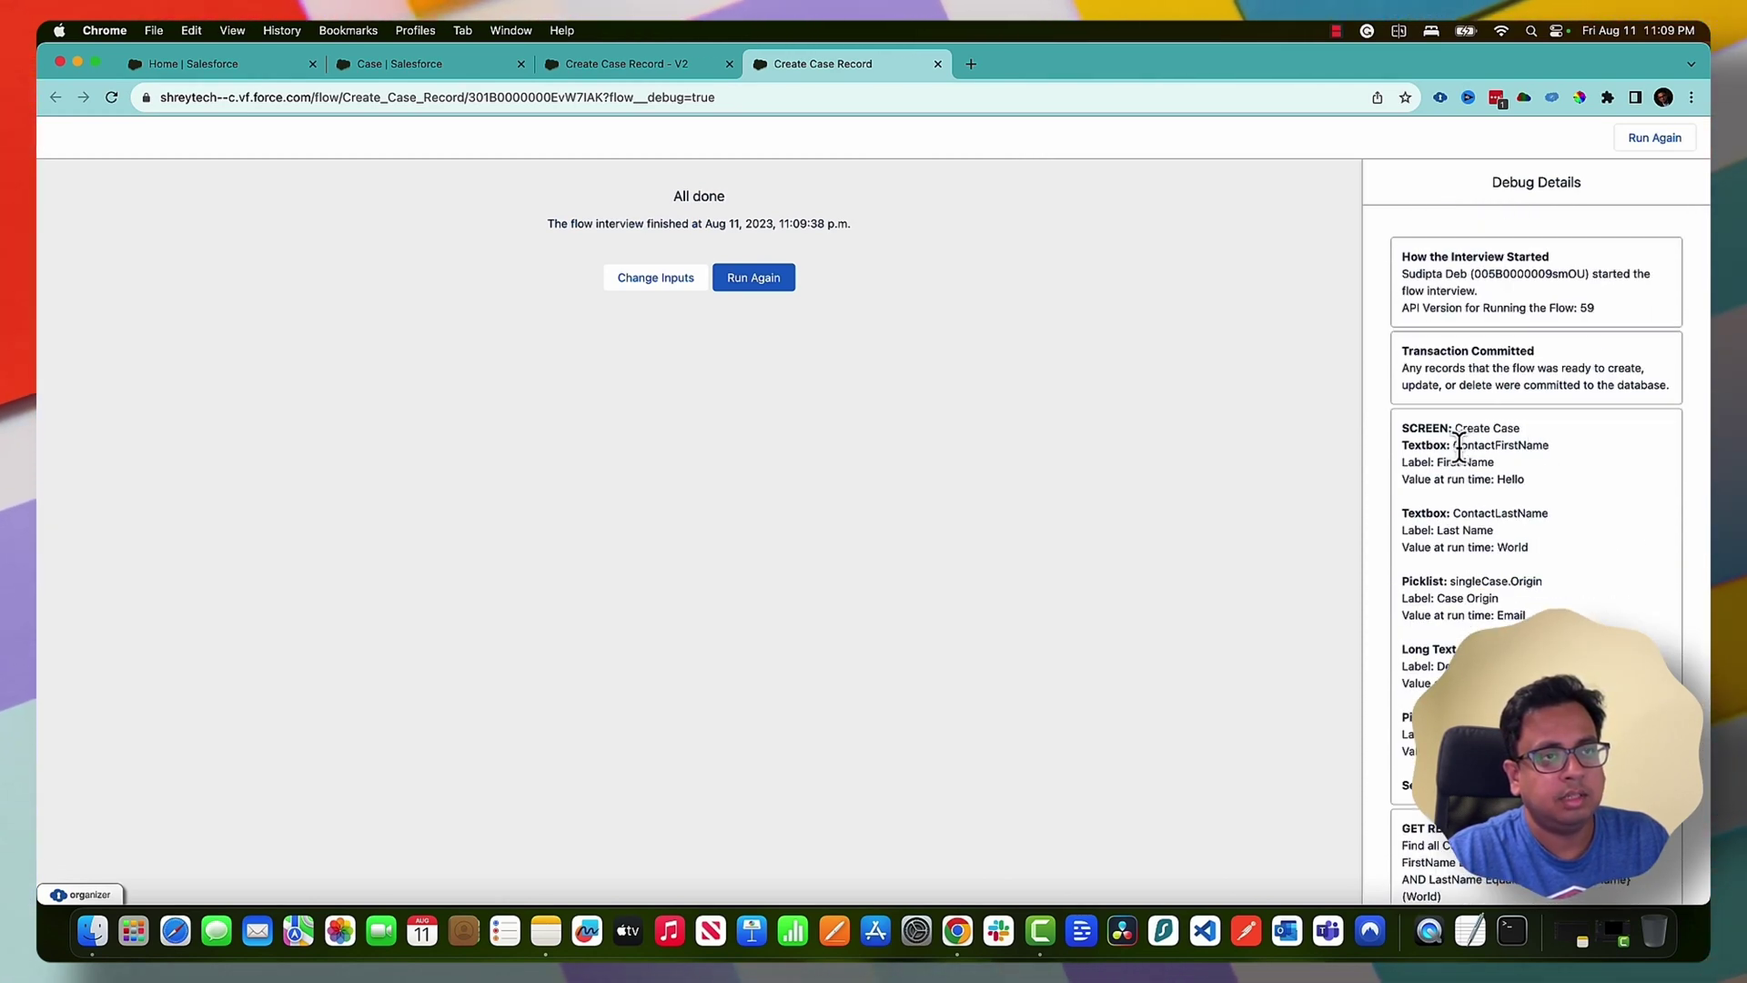
pyautogui.scroll(-8, 1519, 477)
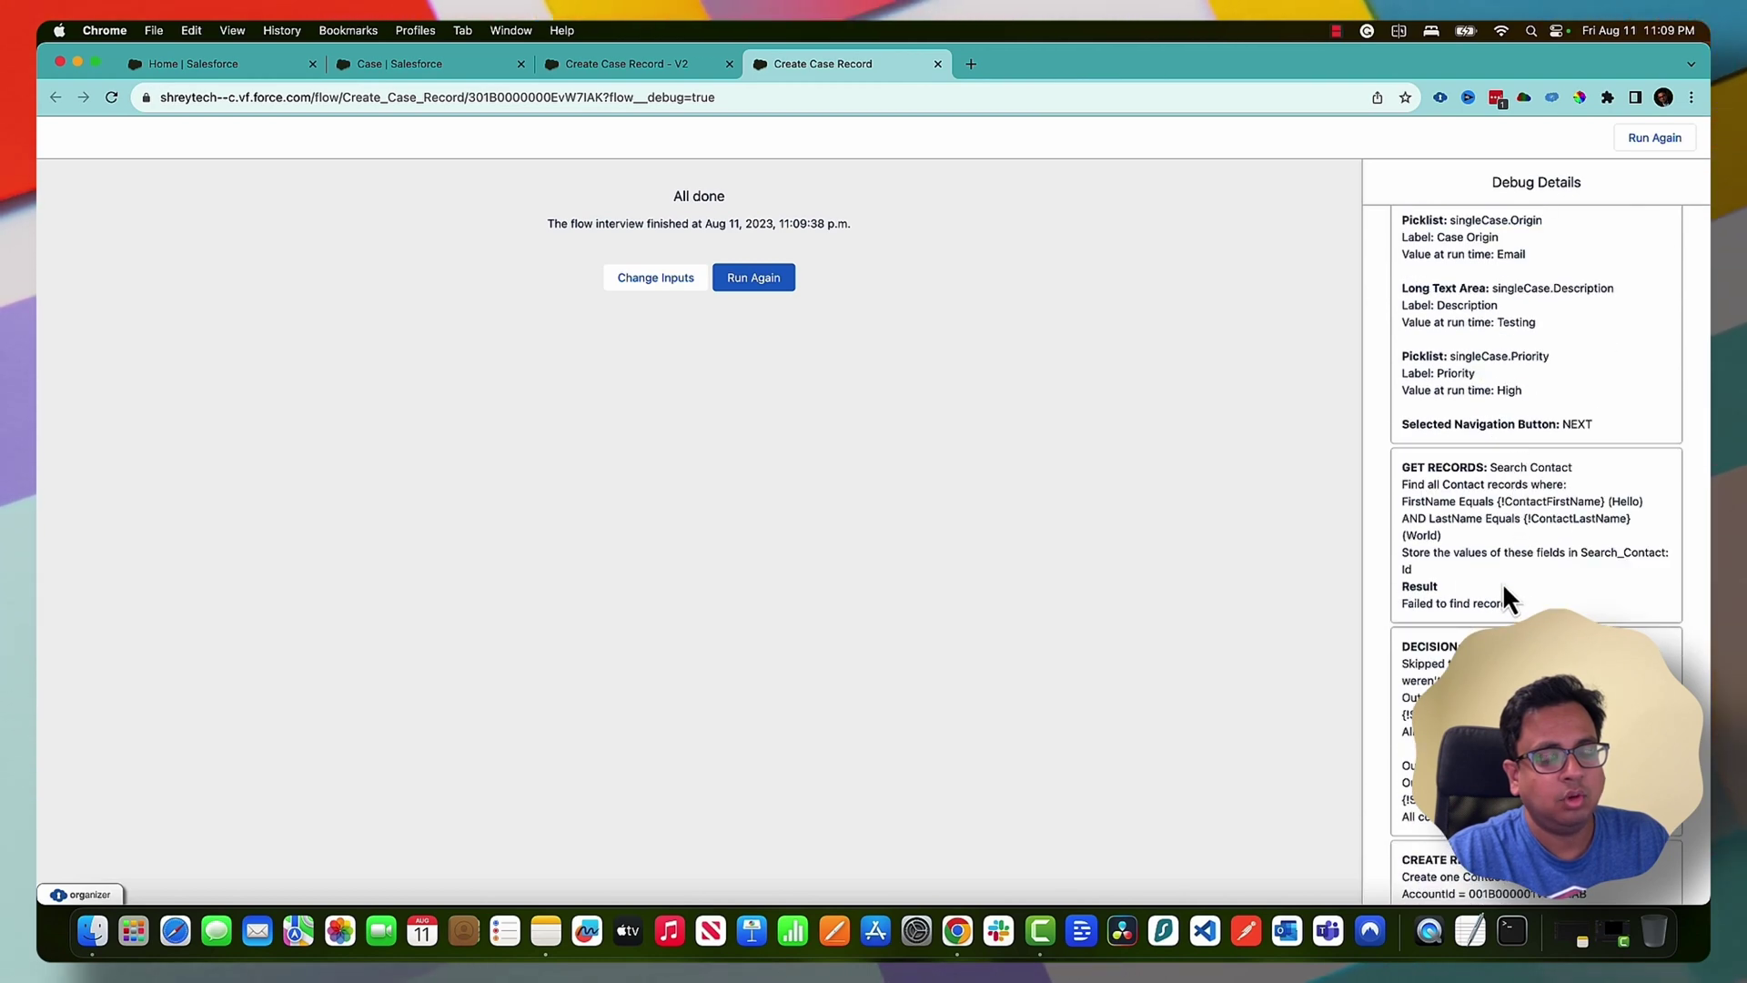
pyautogui.scroll(-5, 1510, 582)
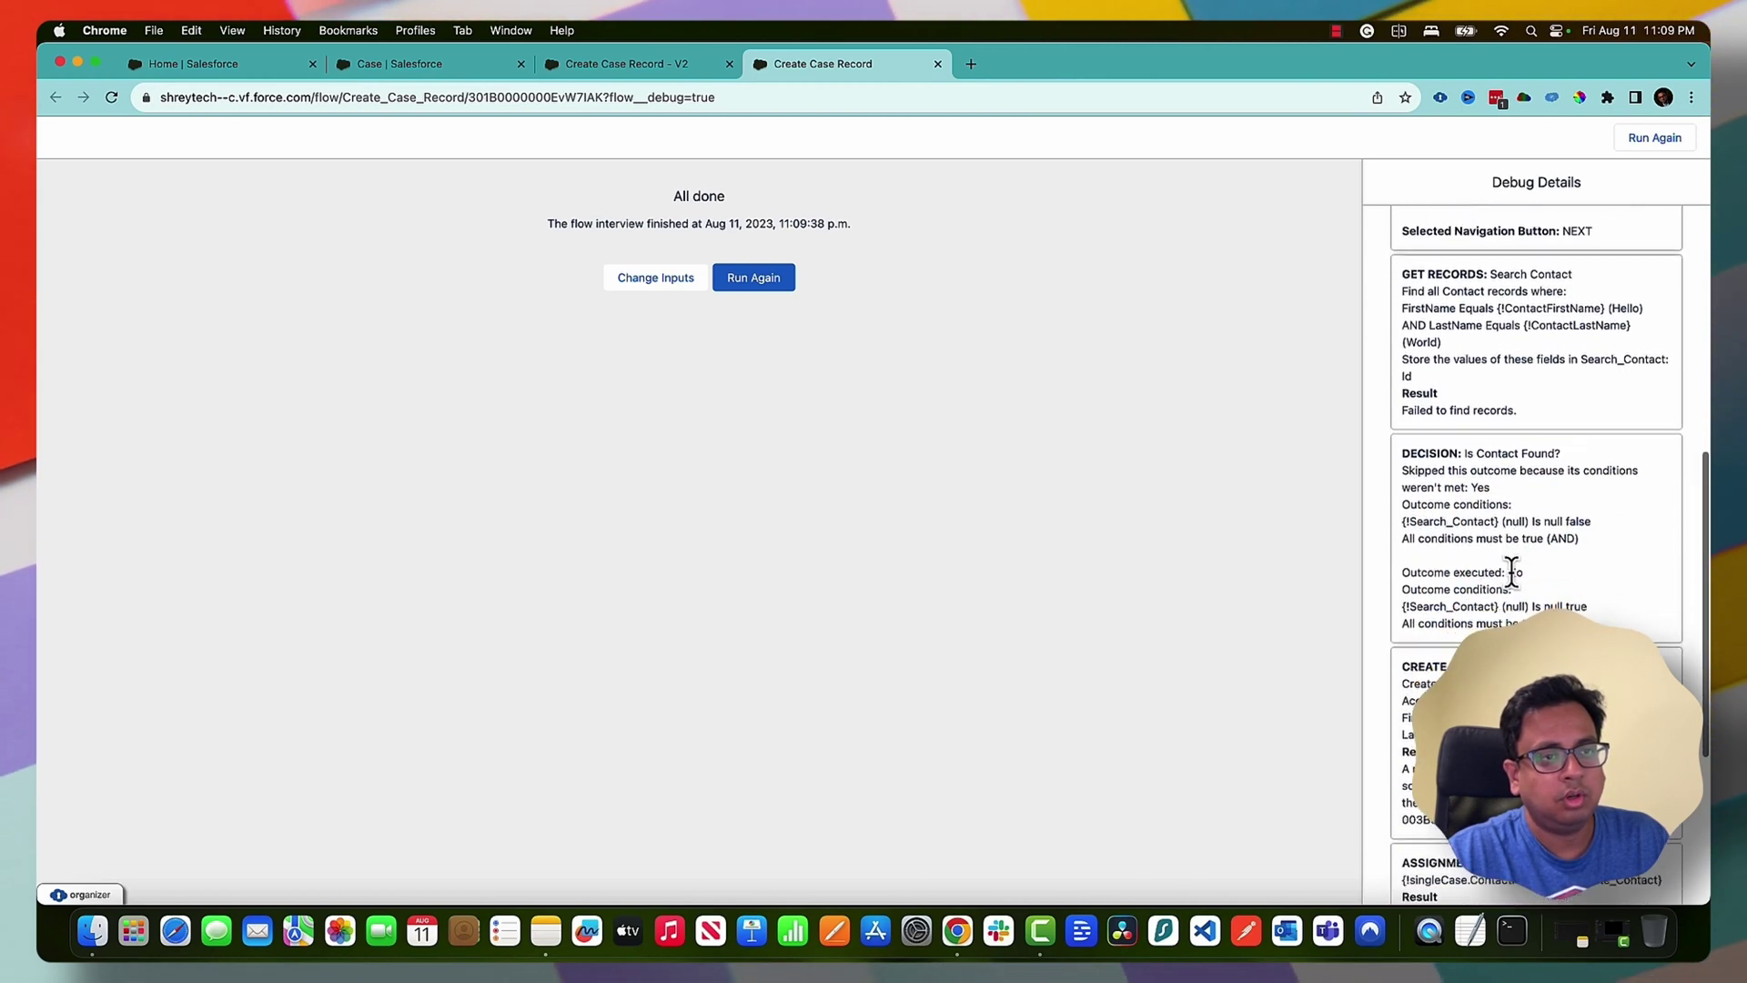
pyautogui.scroll(-7, 1511, 571)
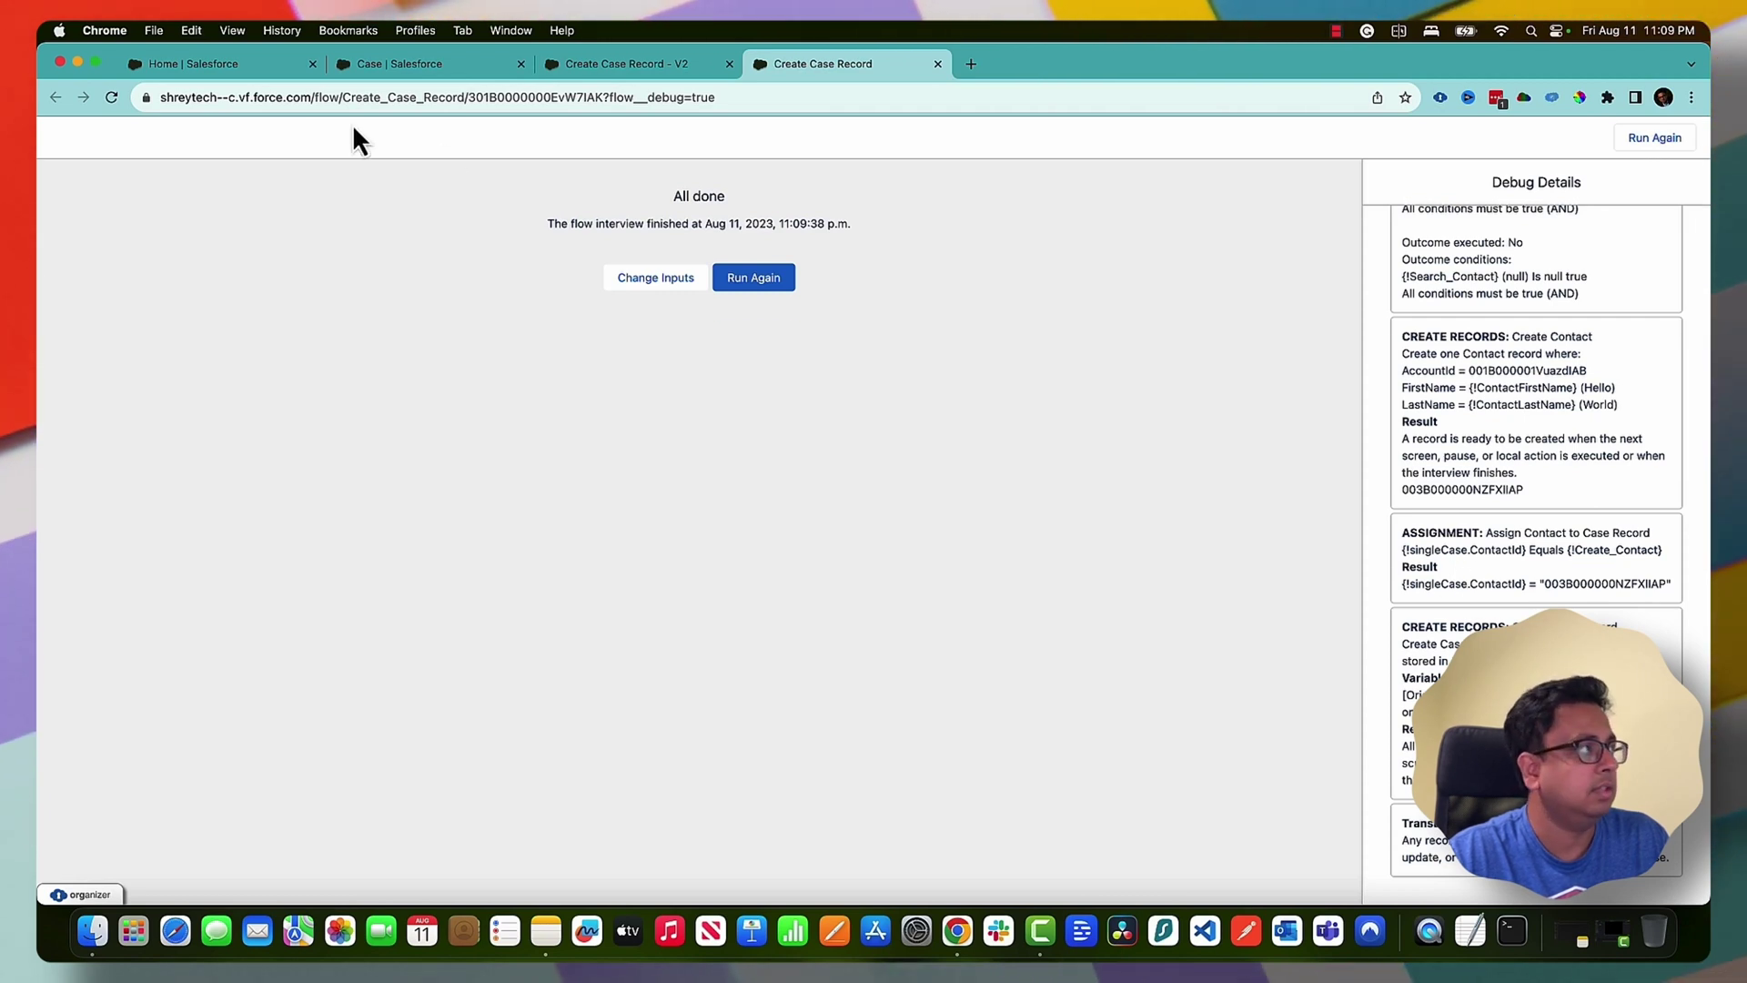
# Open the salesforce.com (Sample) account and scroll to confirm Hello World among its contacts
pyautogui.click(273, 63)
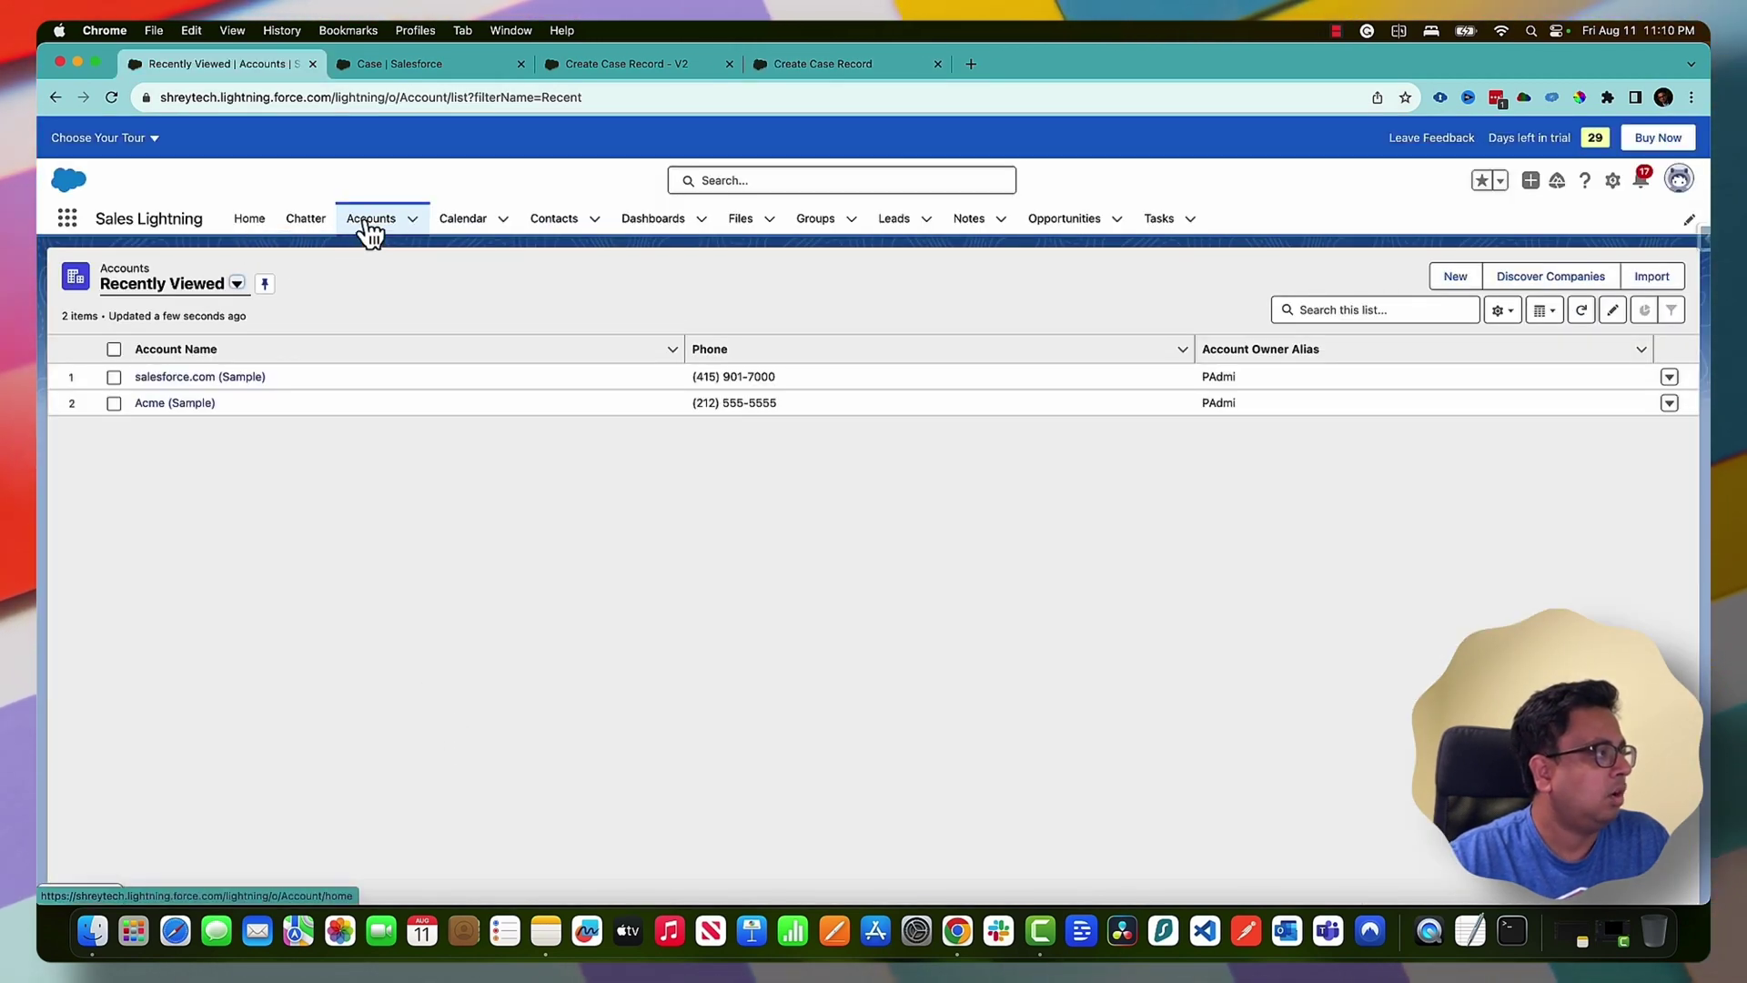
pyautogui.click(221, 392)
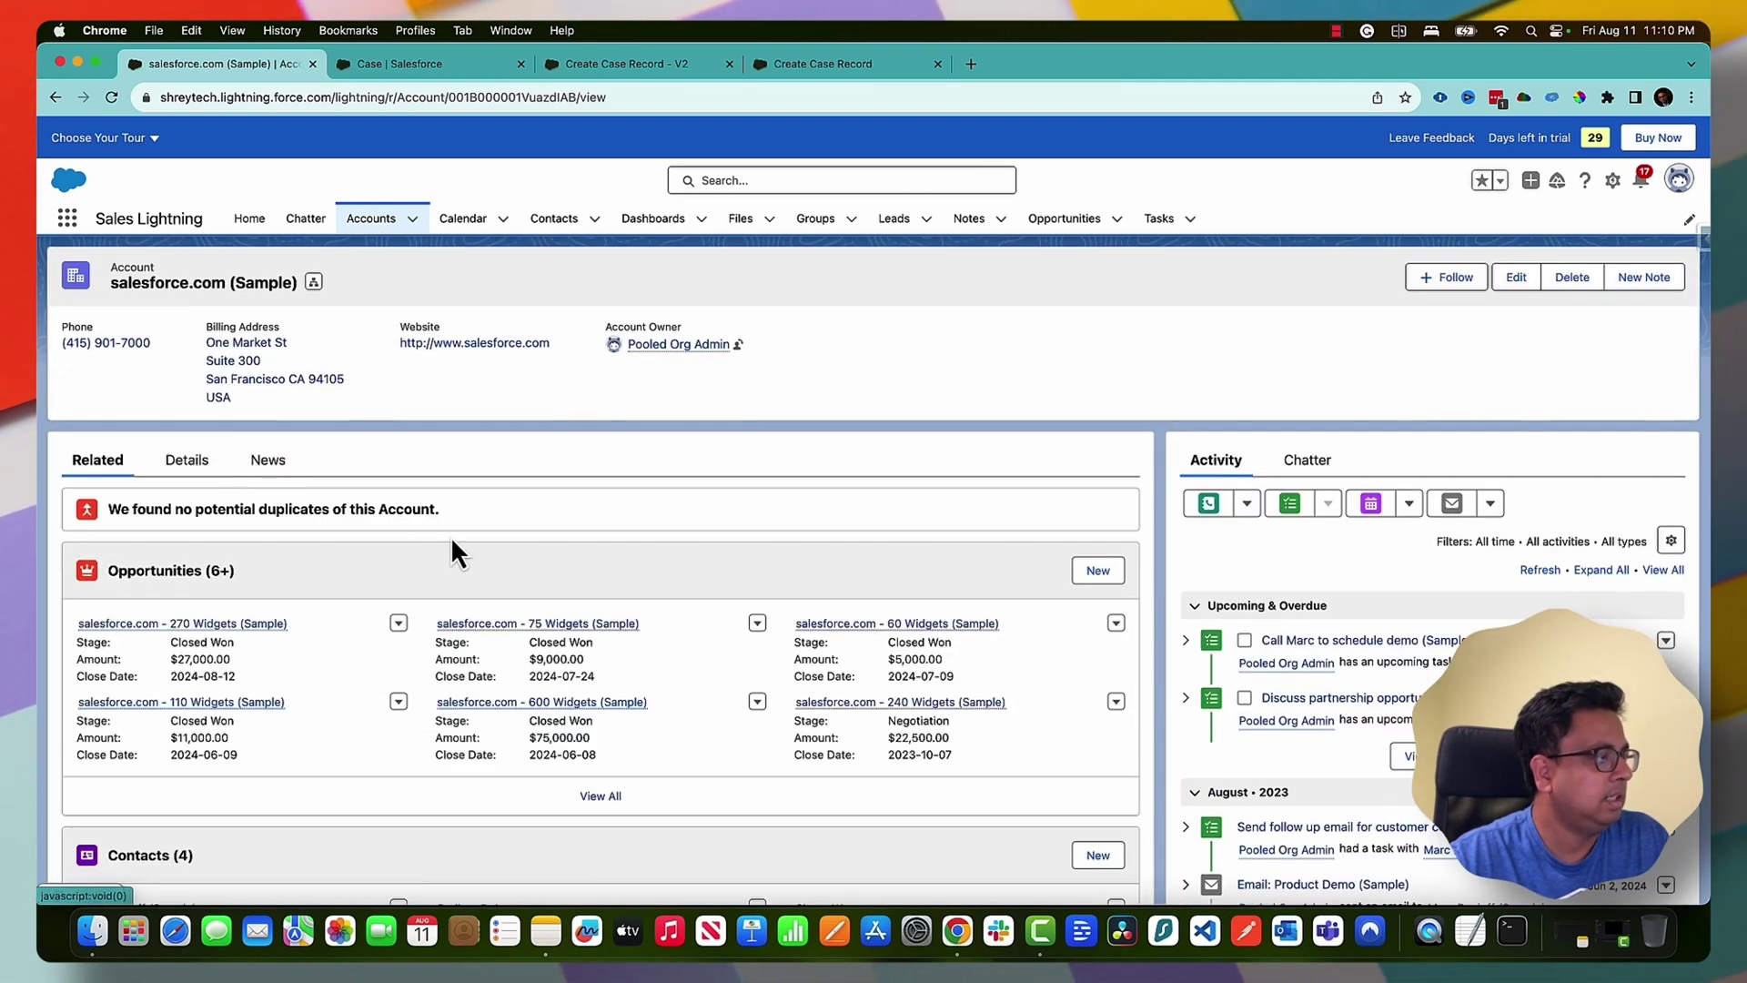
pyautogui.scroll(-5, 450, 546)
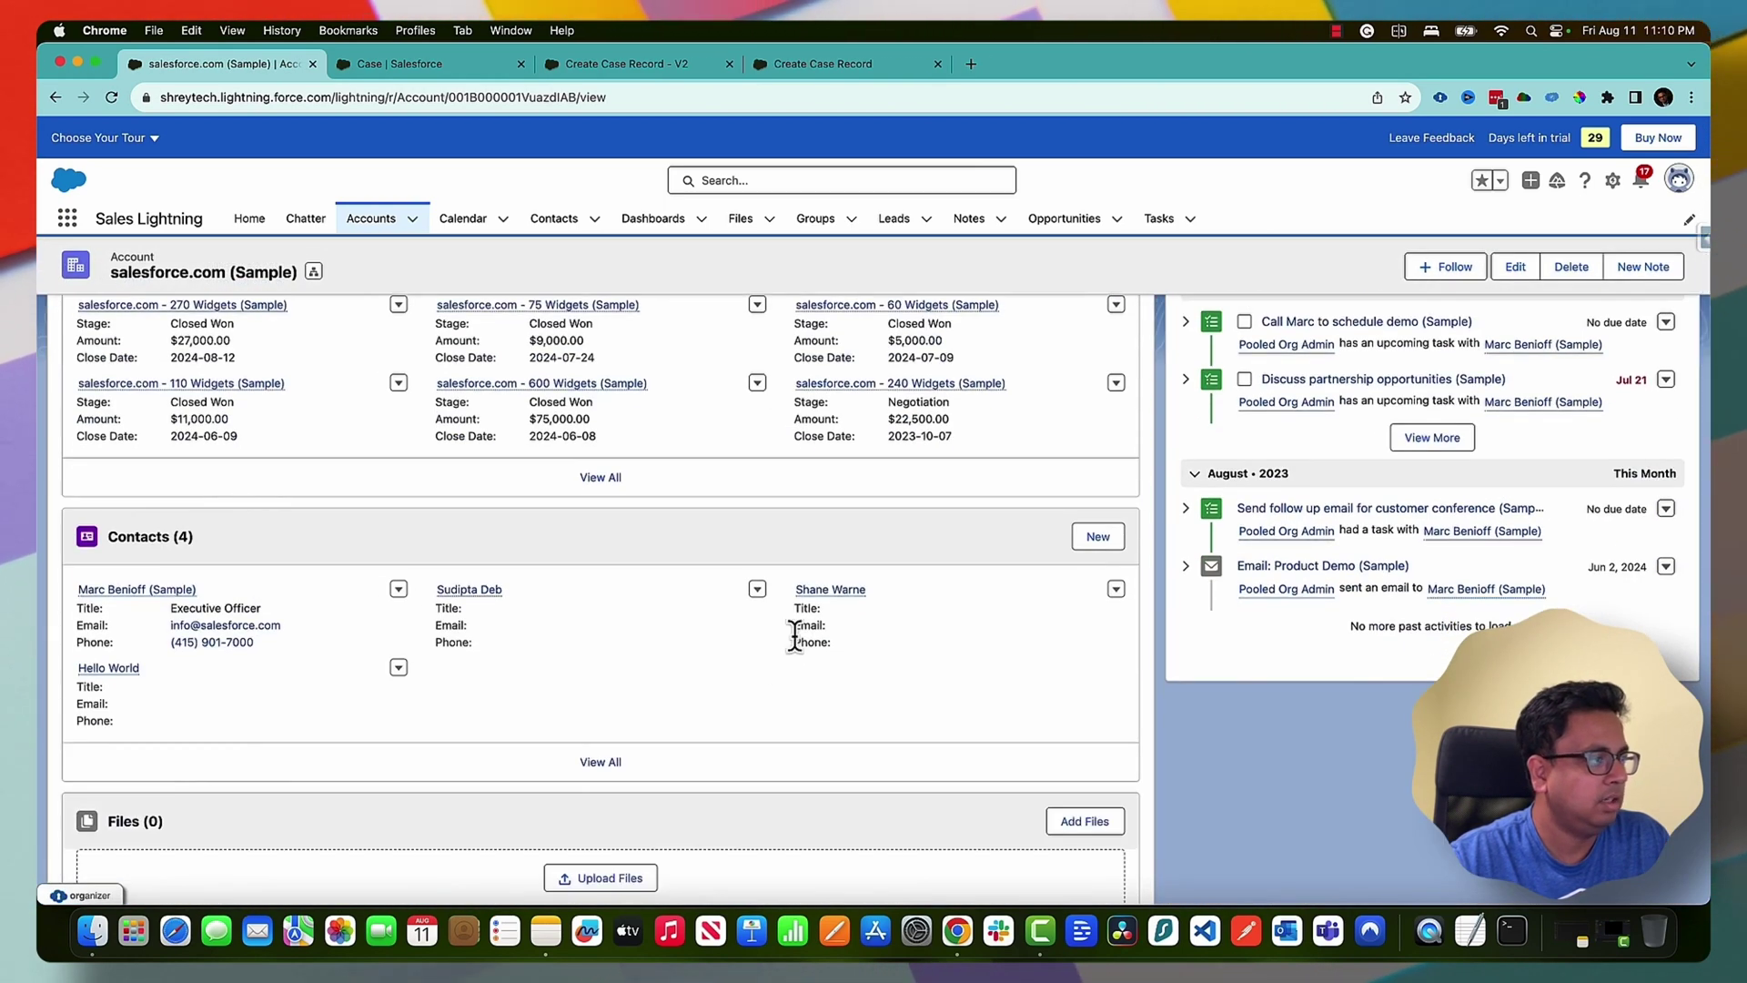
pyautogui.moveTo(123, 674)
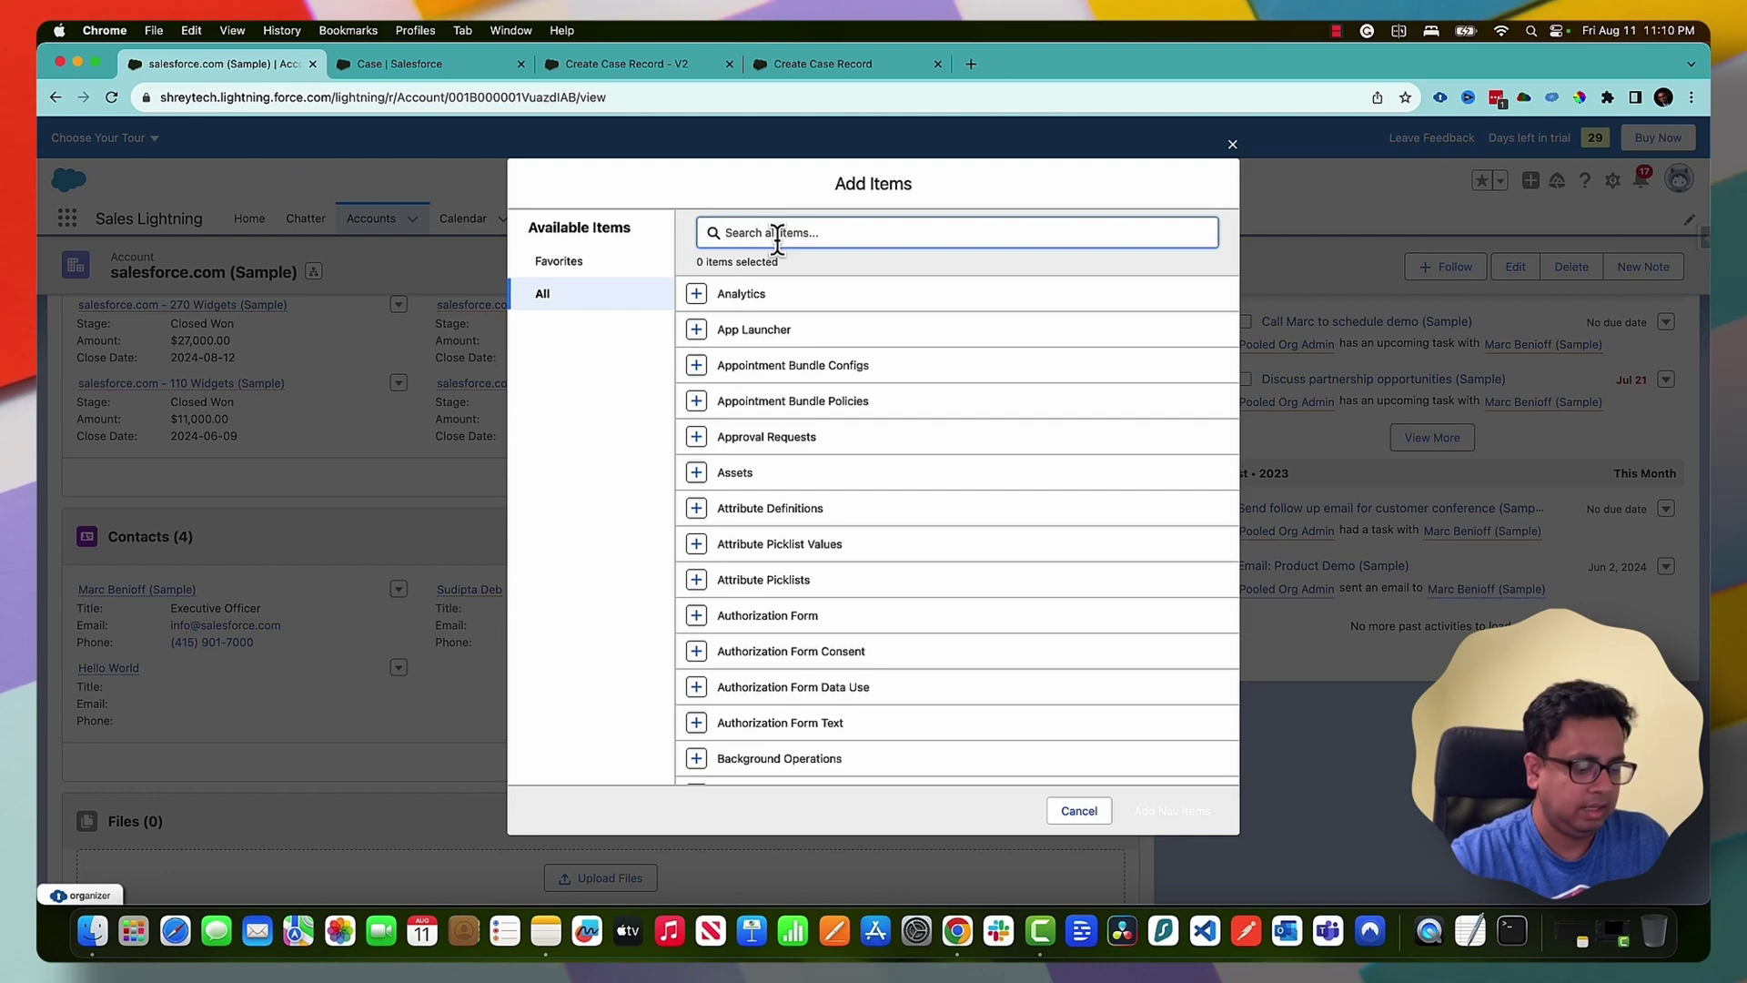
# Add Cases to the app's navigation bar and save it
pyautogui.click(780, 234)
pyautogui.write('Case')
pyautogui.click(696, 293)
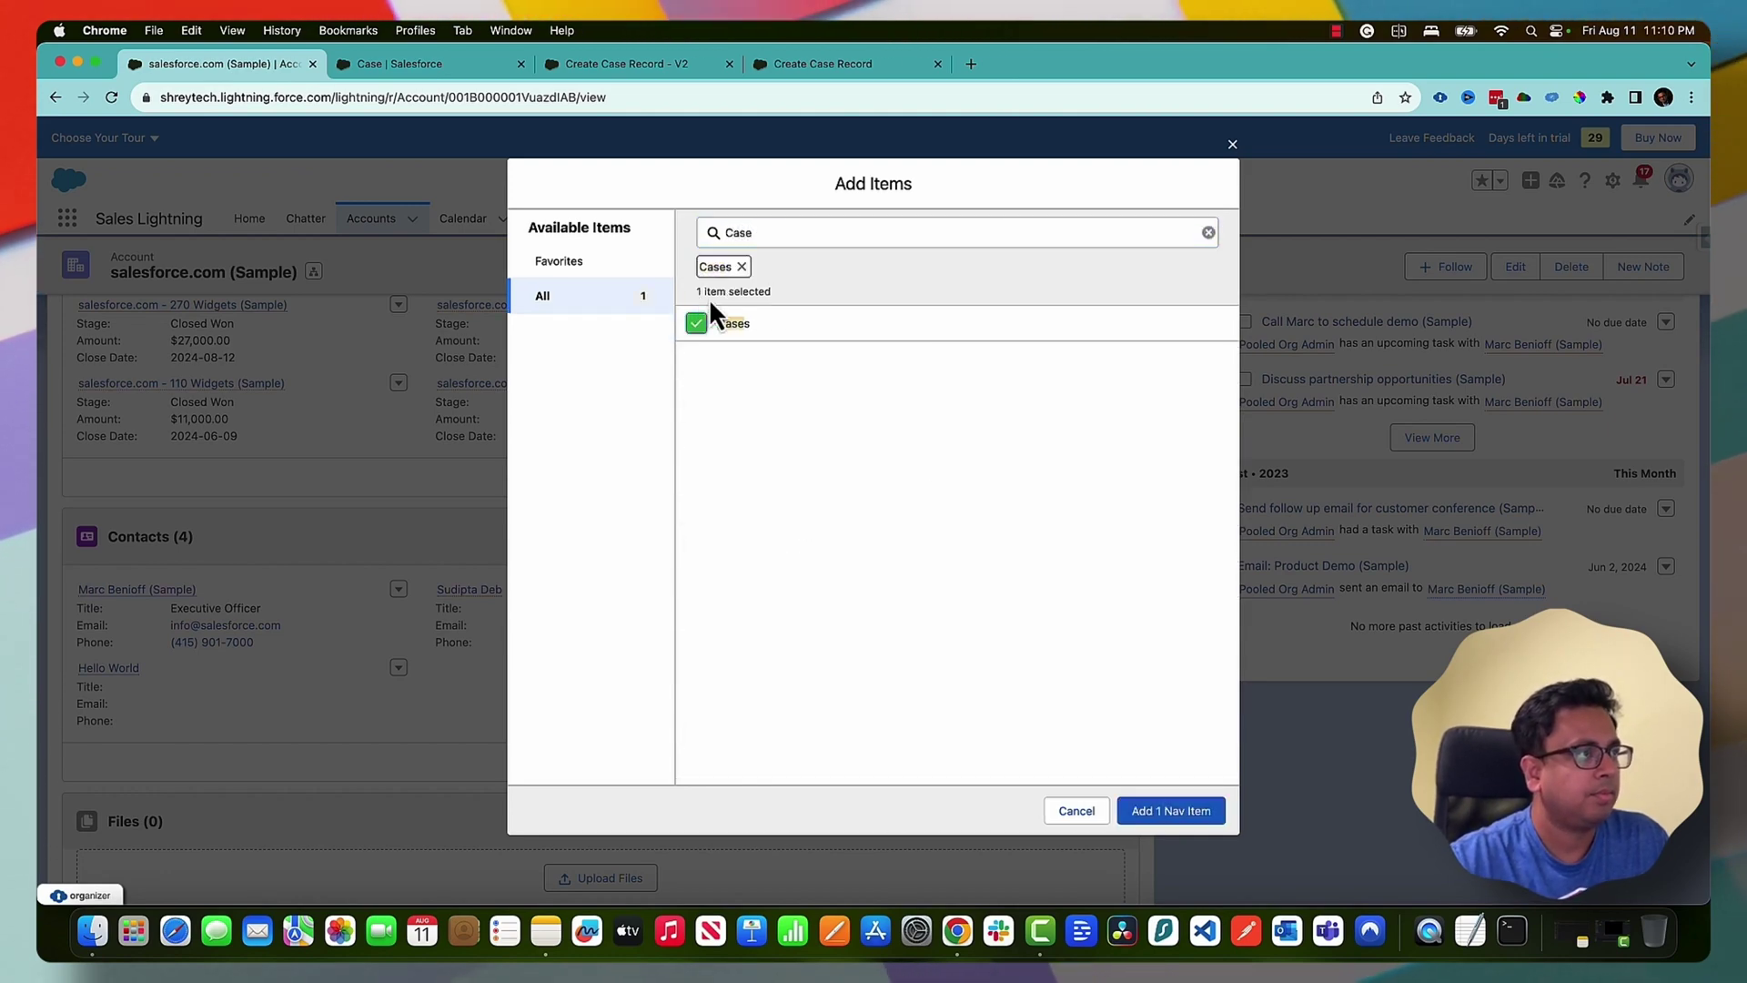
pyautogui.click(1174, 811)
pyautogui.click(1199, 809)
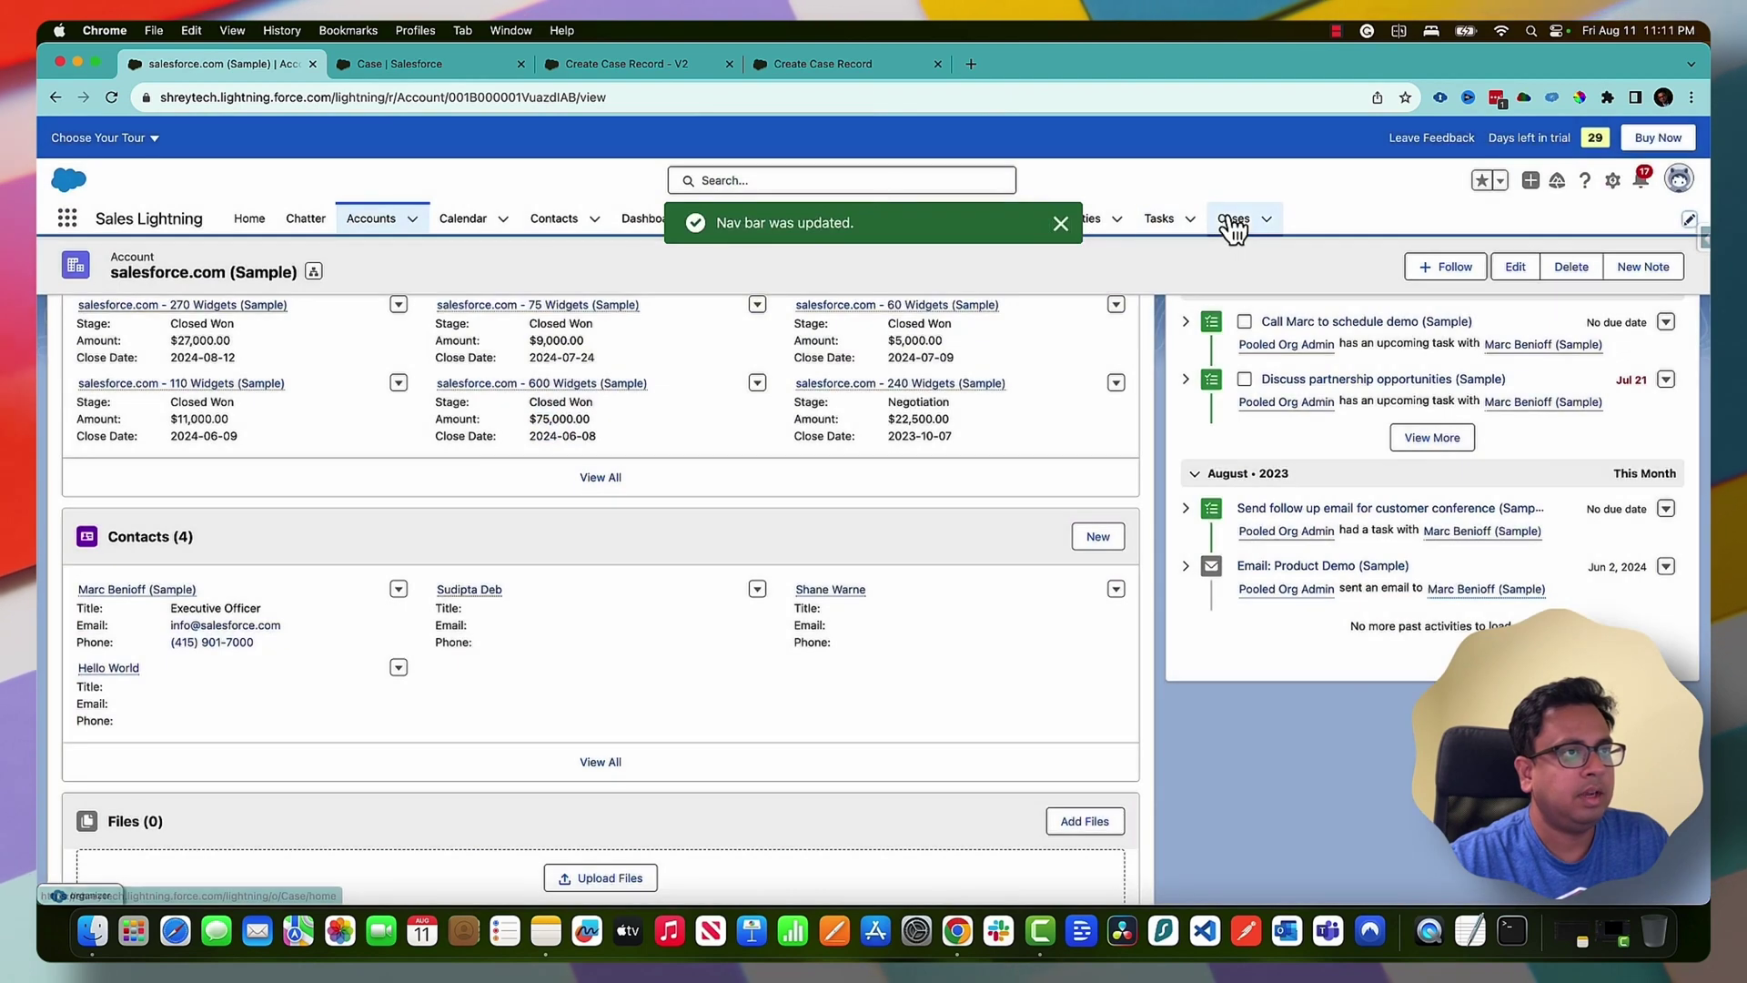
# Open case 00001009 from the All Open Cases view and review its details
pyautogui.click(1232, 221)
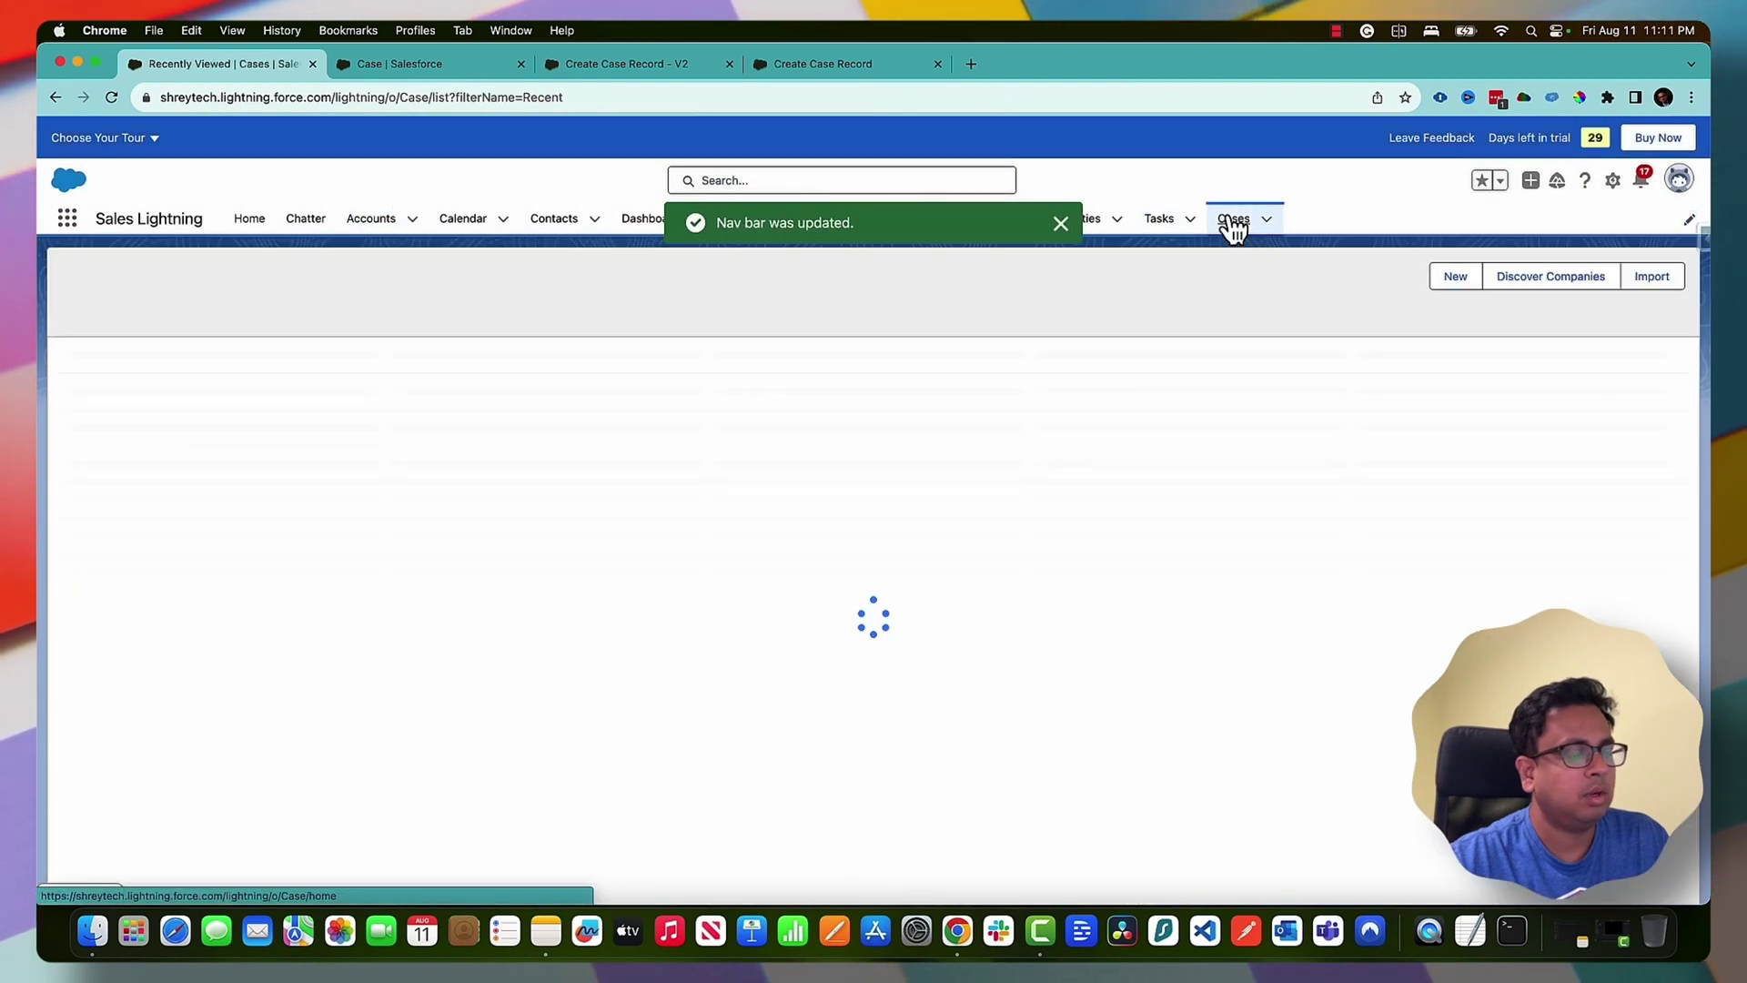
pyautogui.click(202, 288)
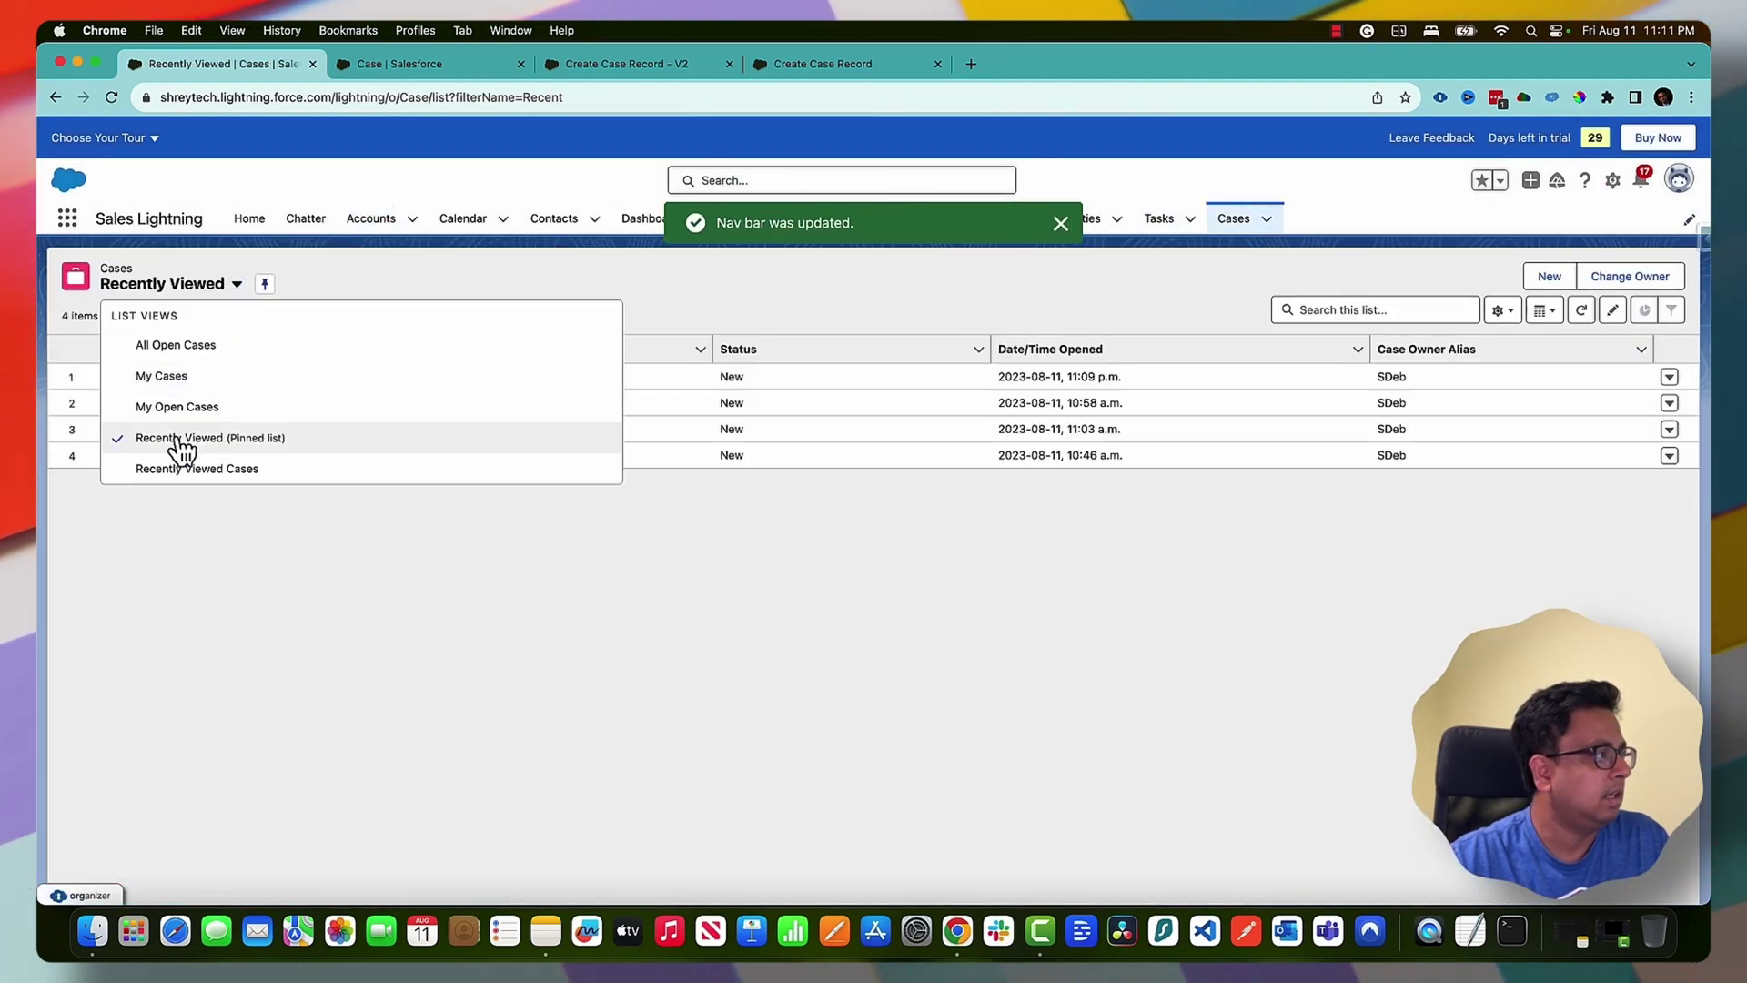
pyautogui.click(182, 346)
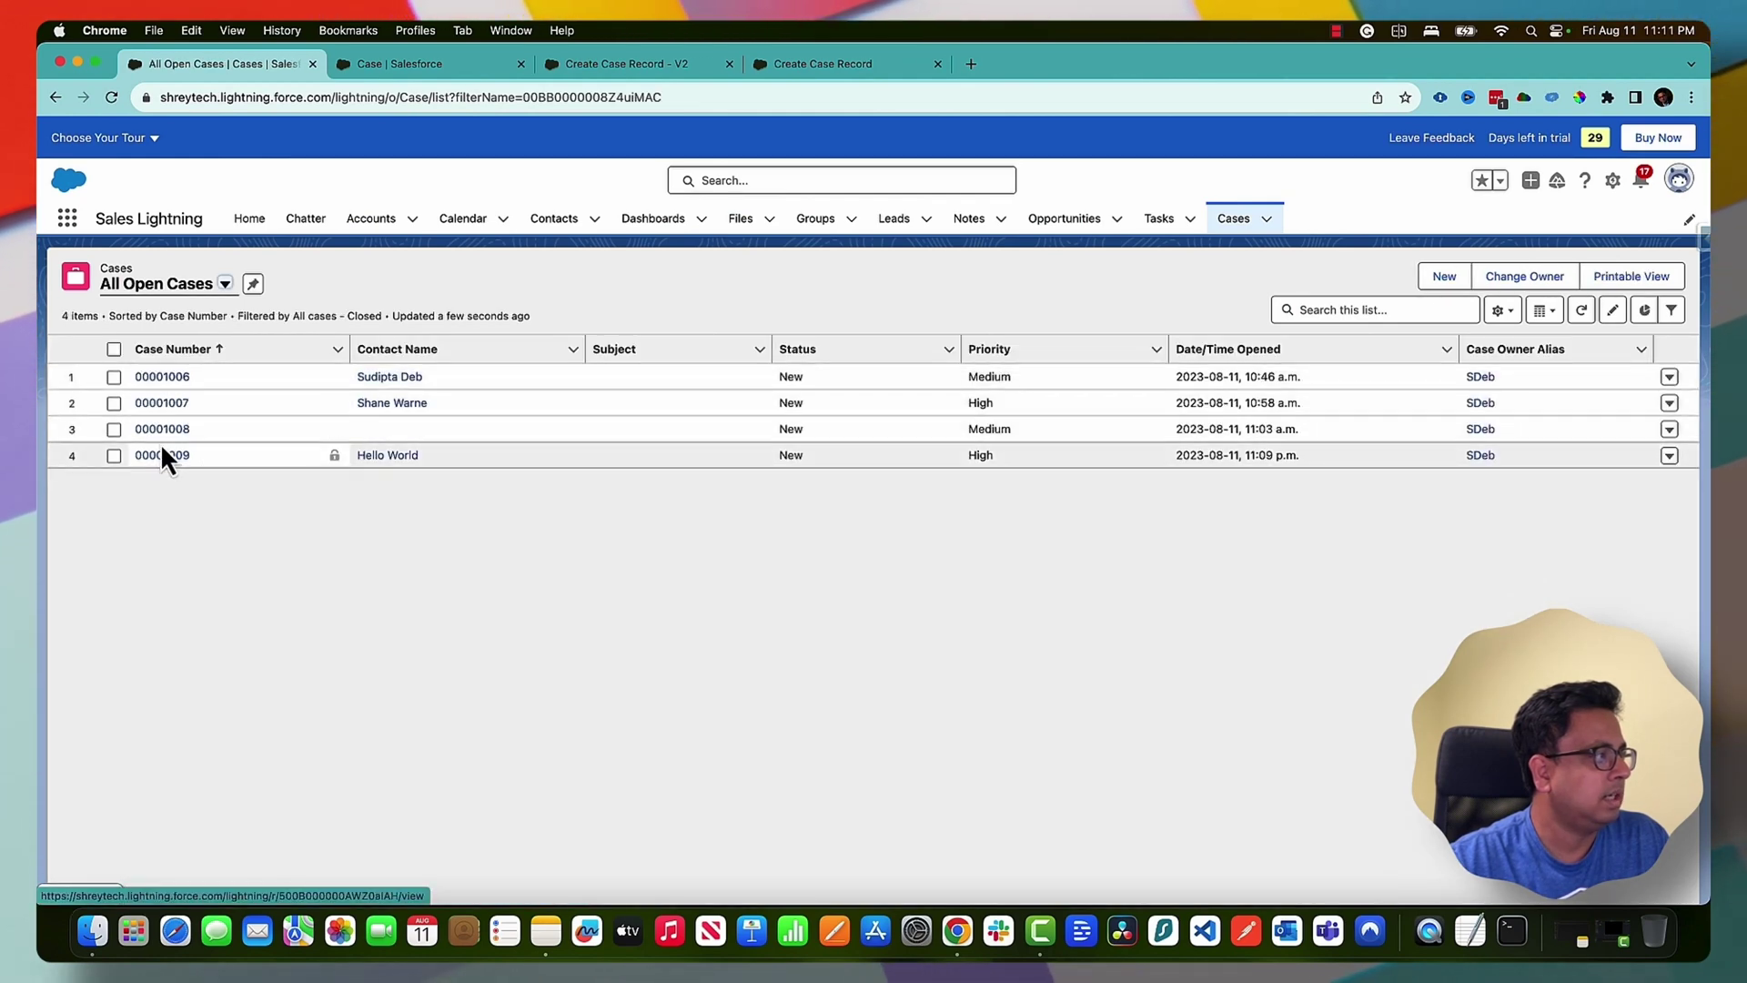
pyautogui.click(164, 455)
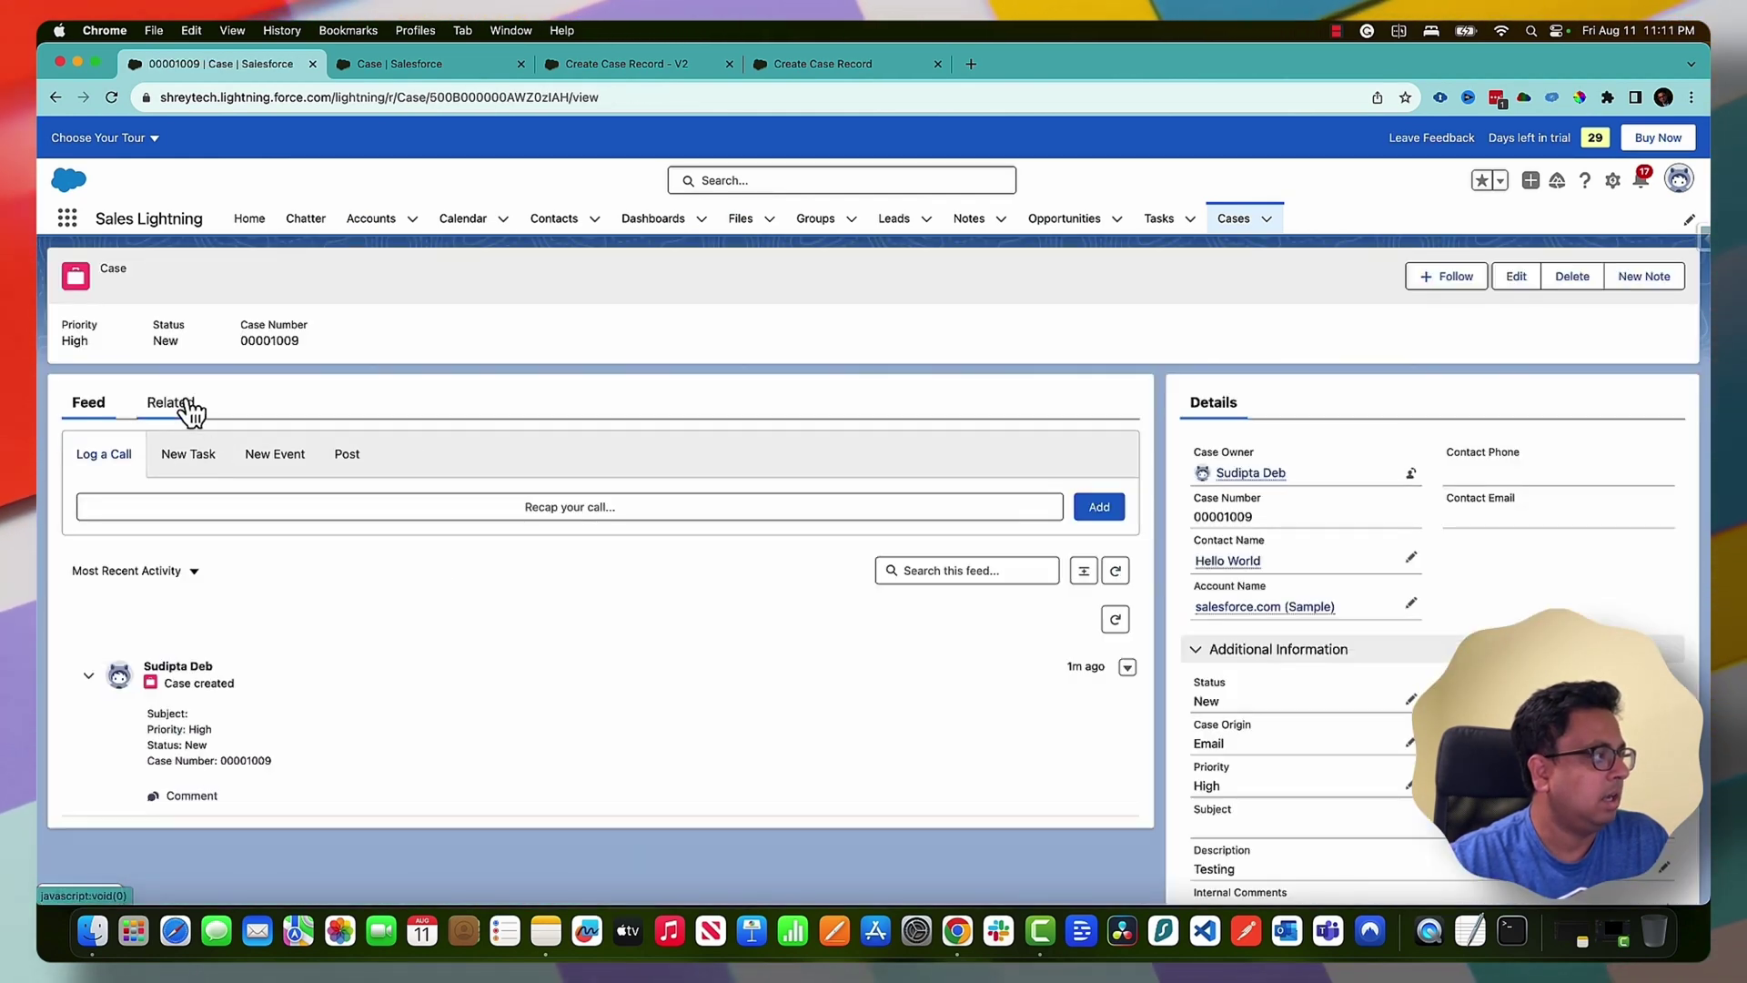
pyautogui.click(179, 403)
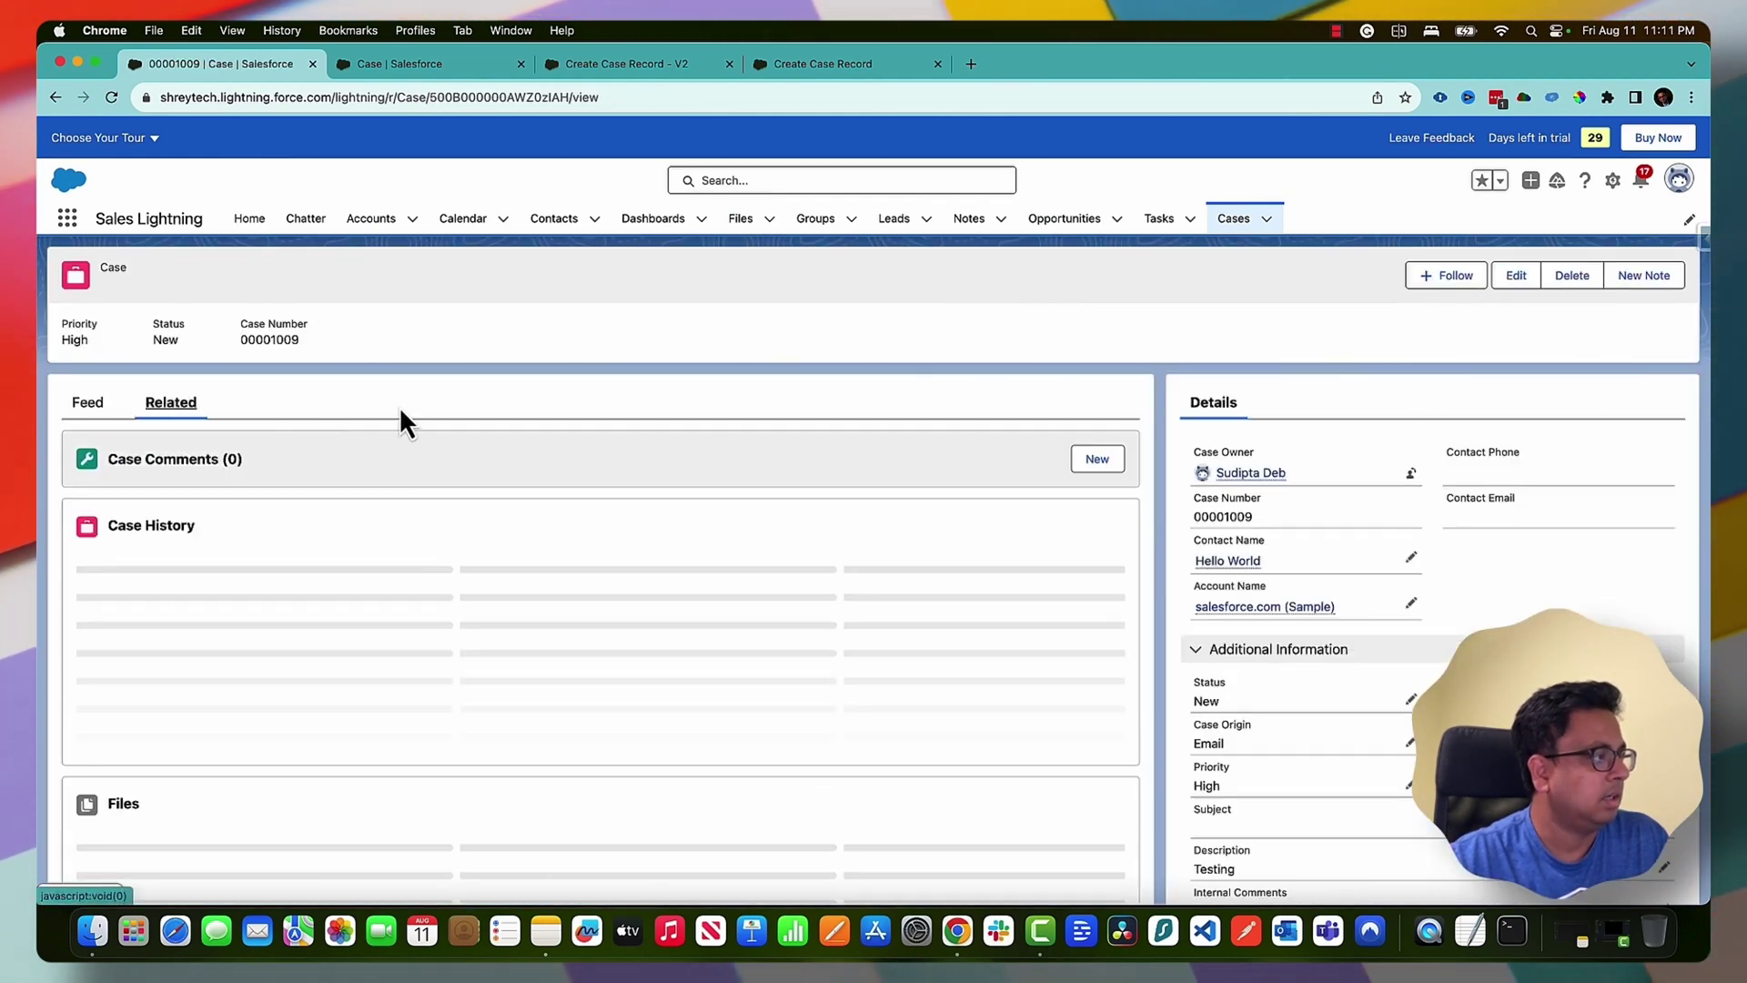
pyautogui.click(91, 403)
pyautogui.moveTo(1295, 474)
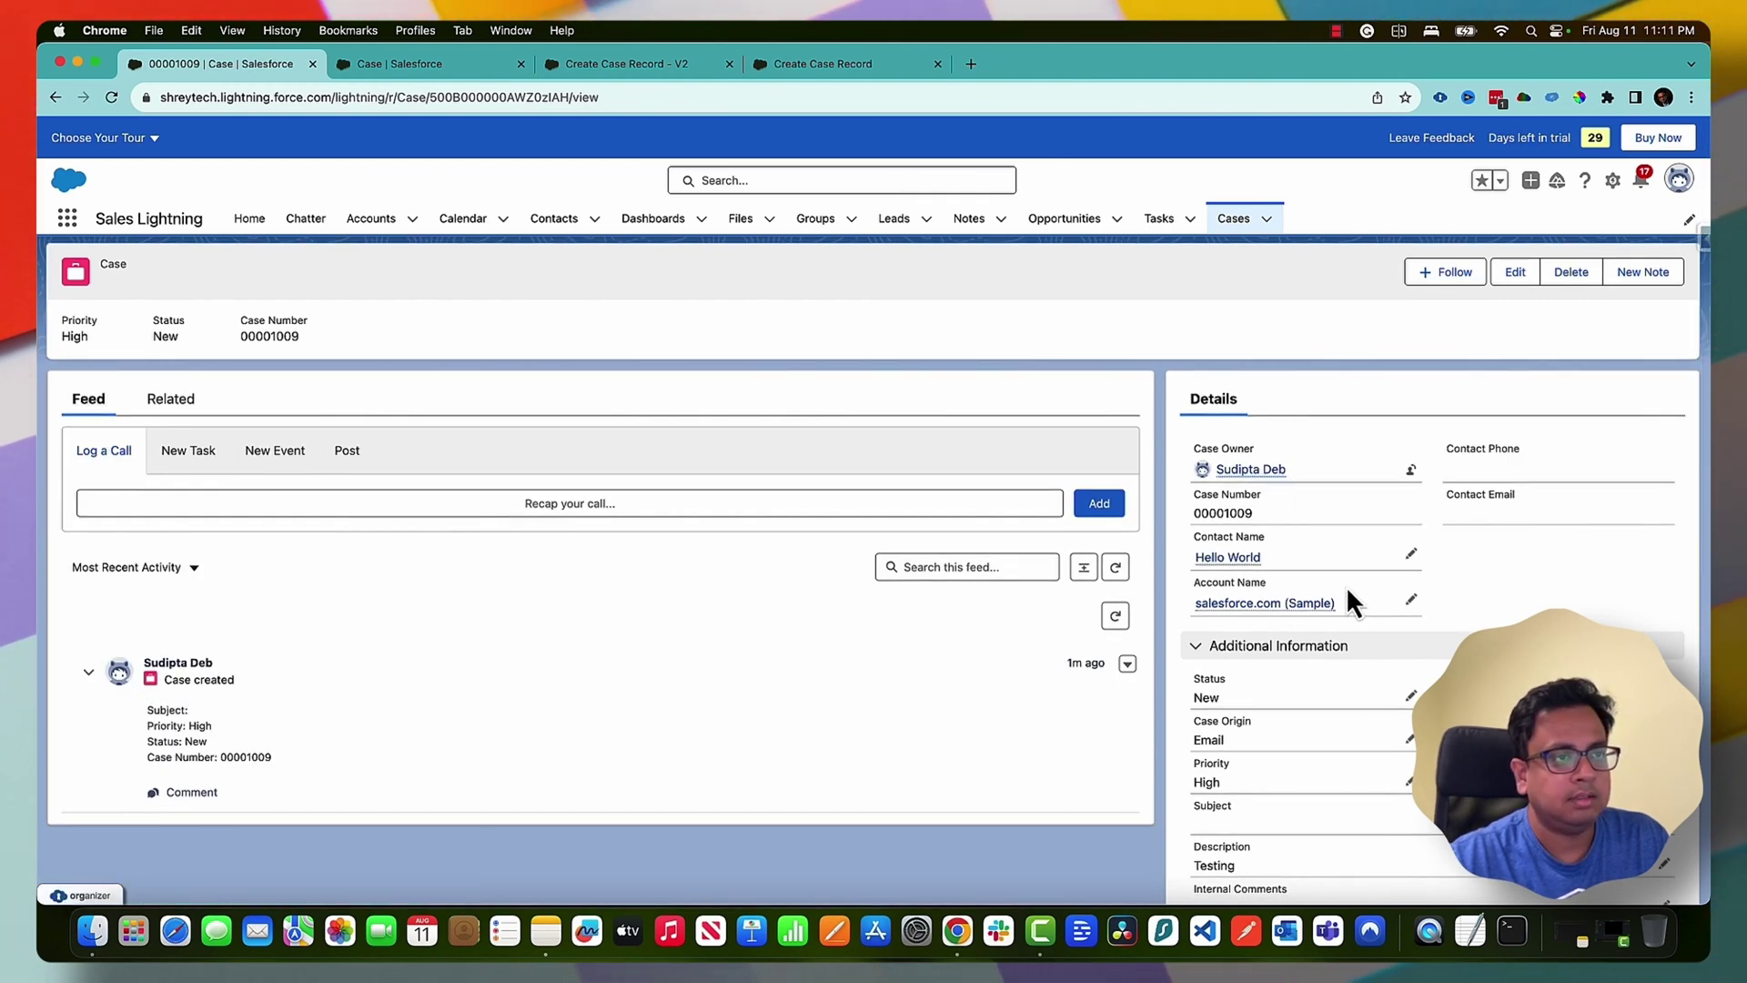
pyautogui.moveTo(1251, 557)
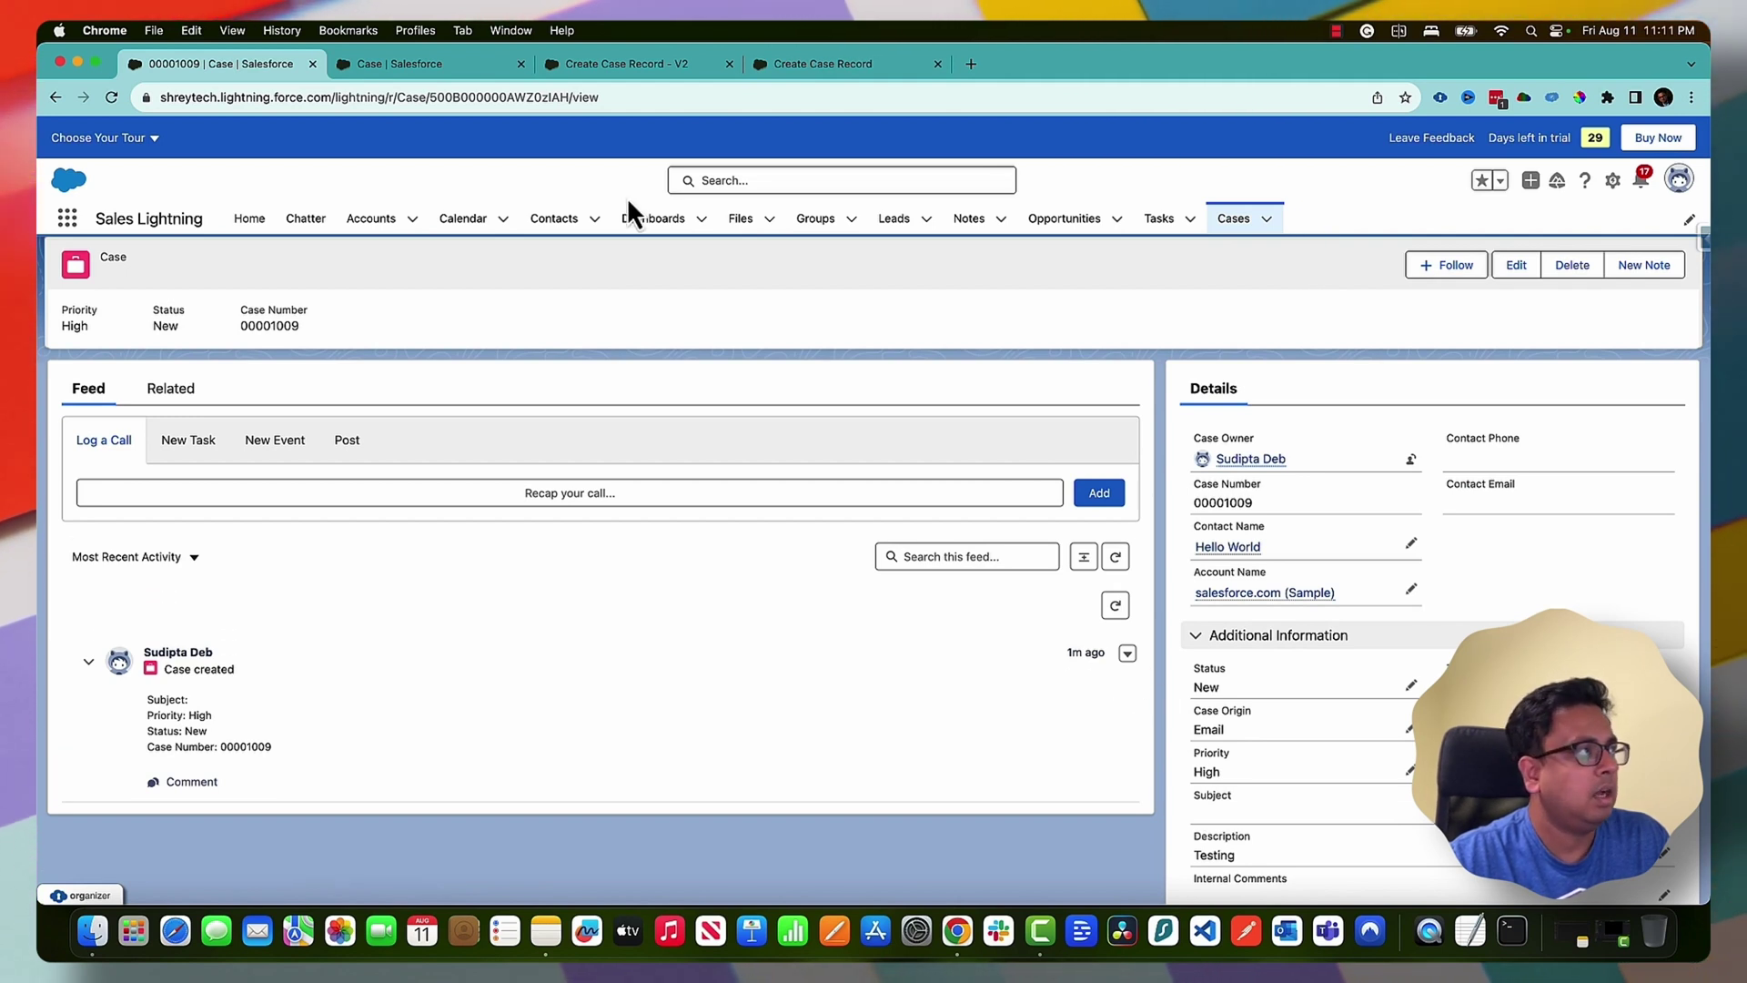
# Run the flow and submit a new test contact with Email origin and High priority
pyautogui.click(446, 63)
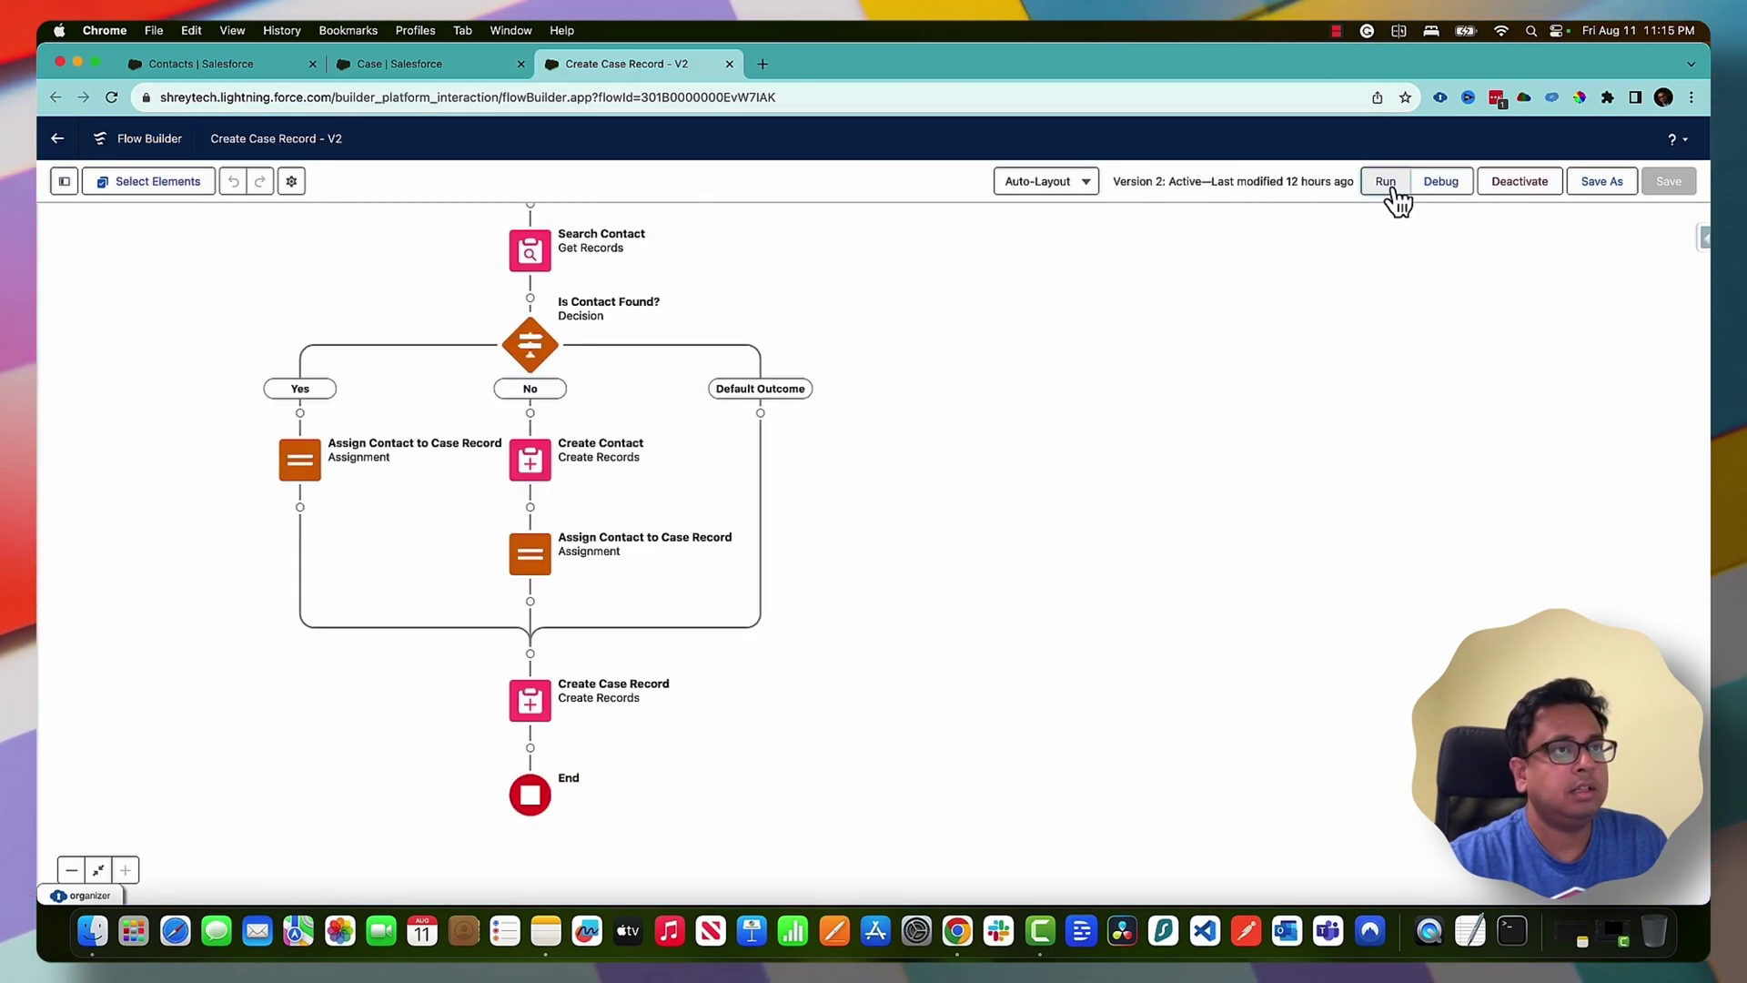
pyautogui.click(1393, 191)
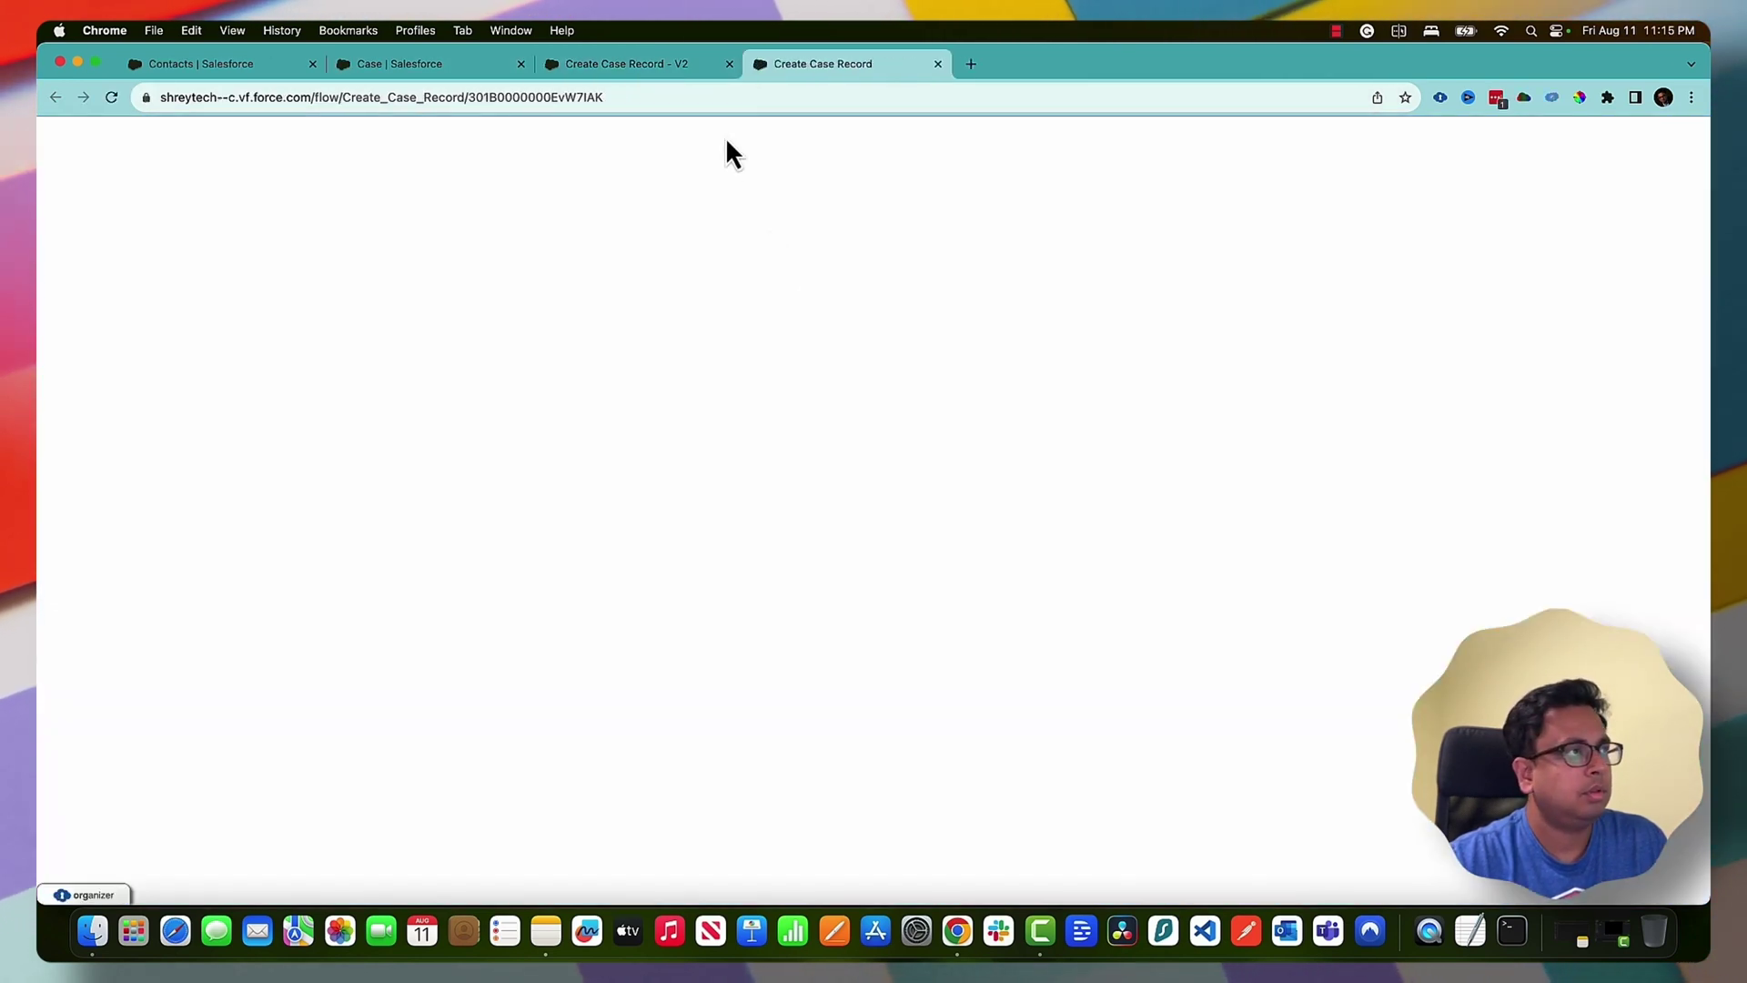
pyautogui.write('James')
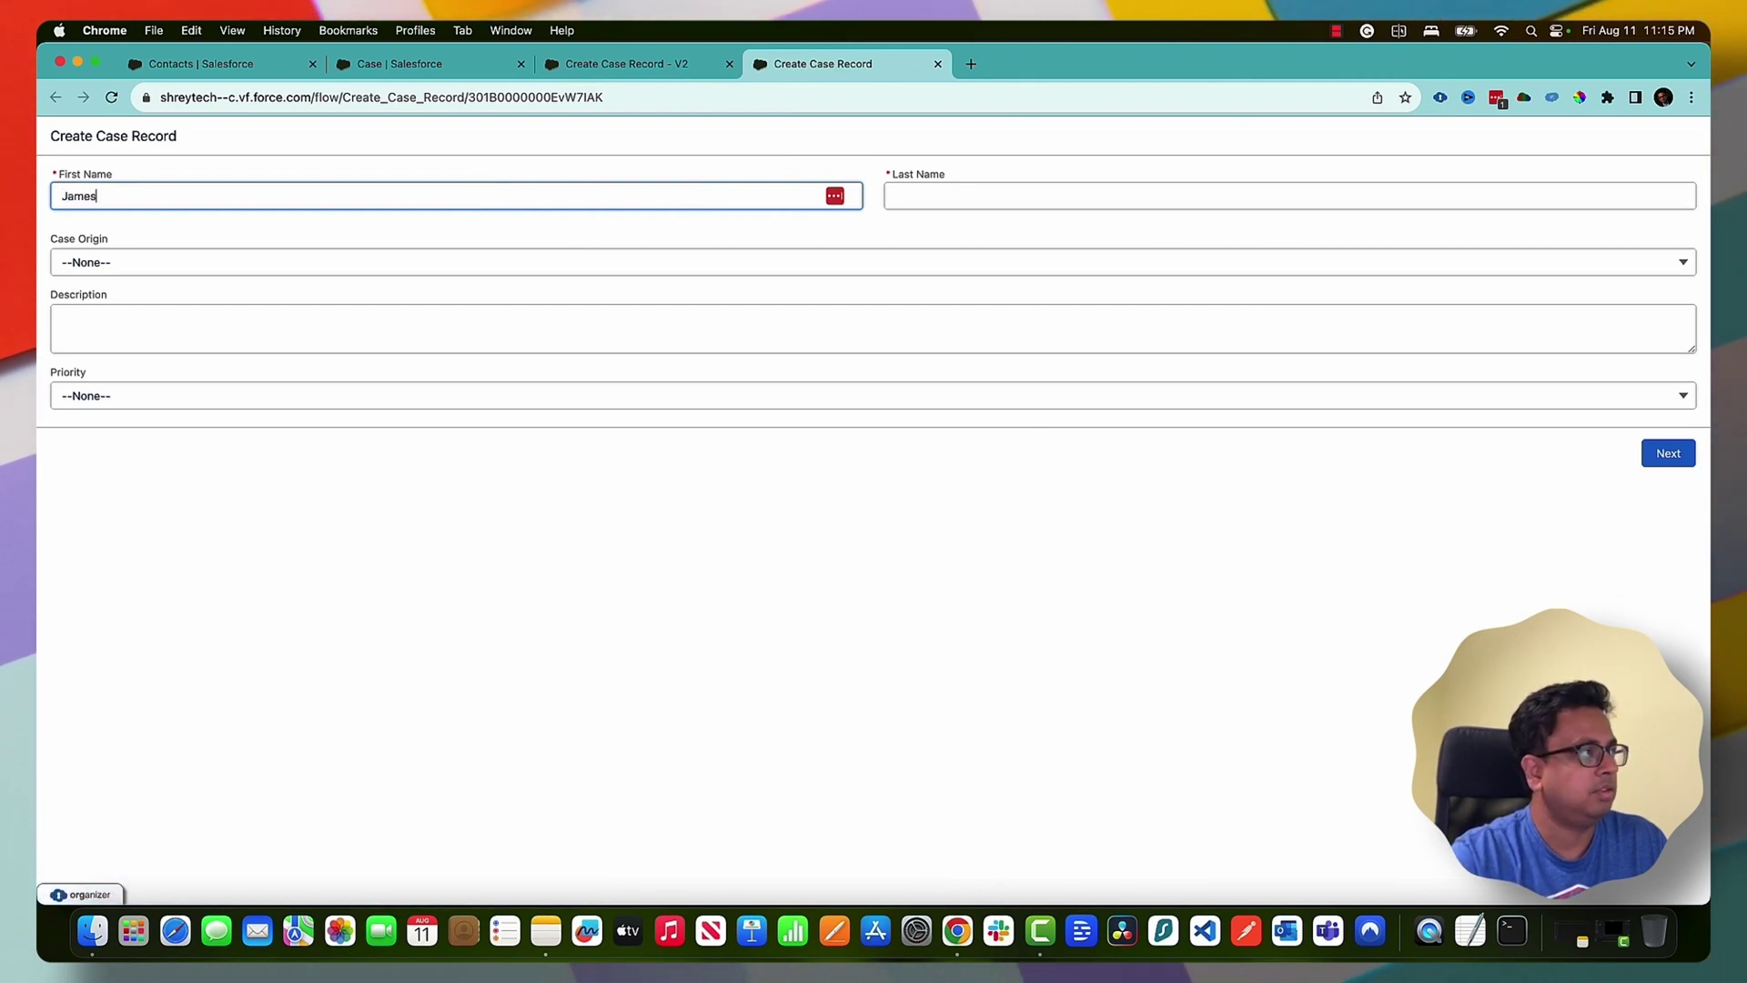
pyautogui.press('Tab')
pyautogui.write('Bon')
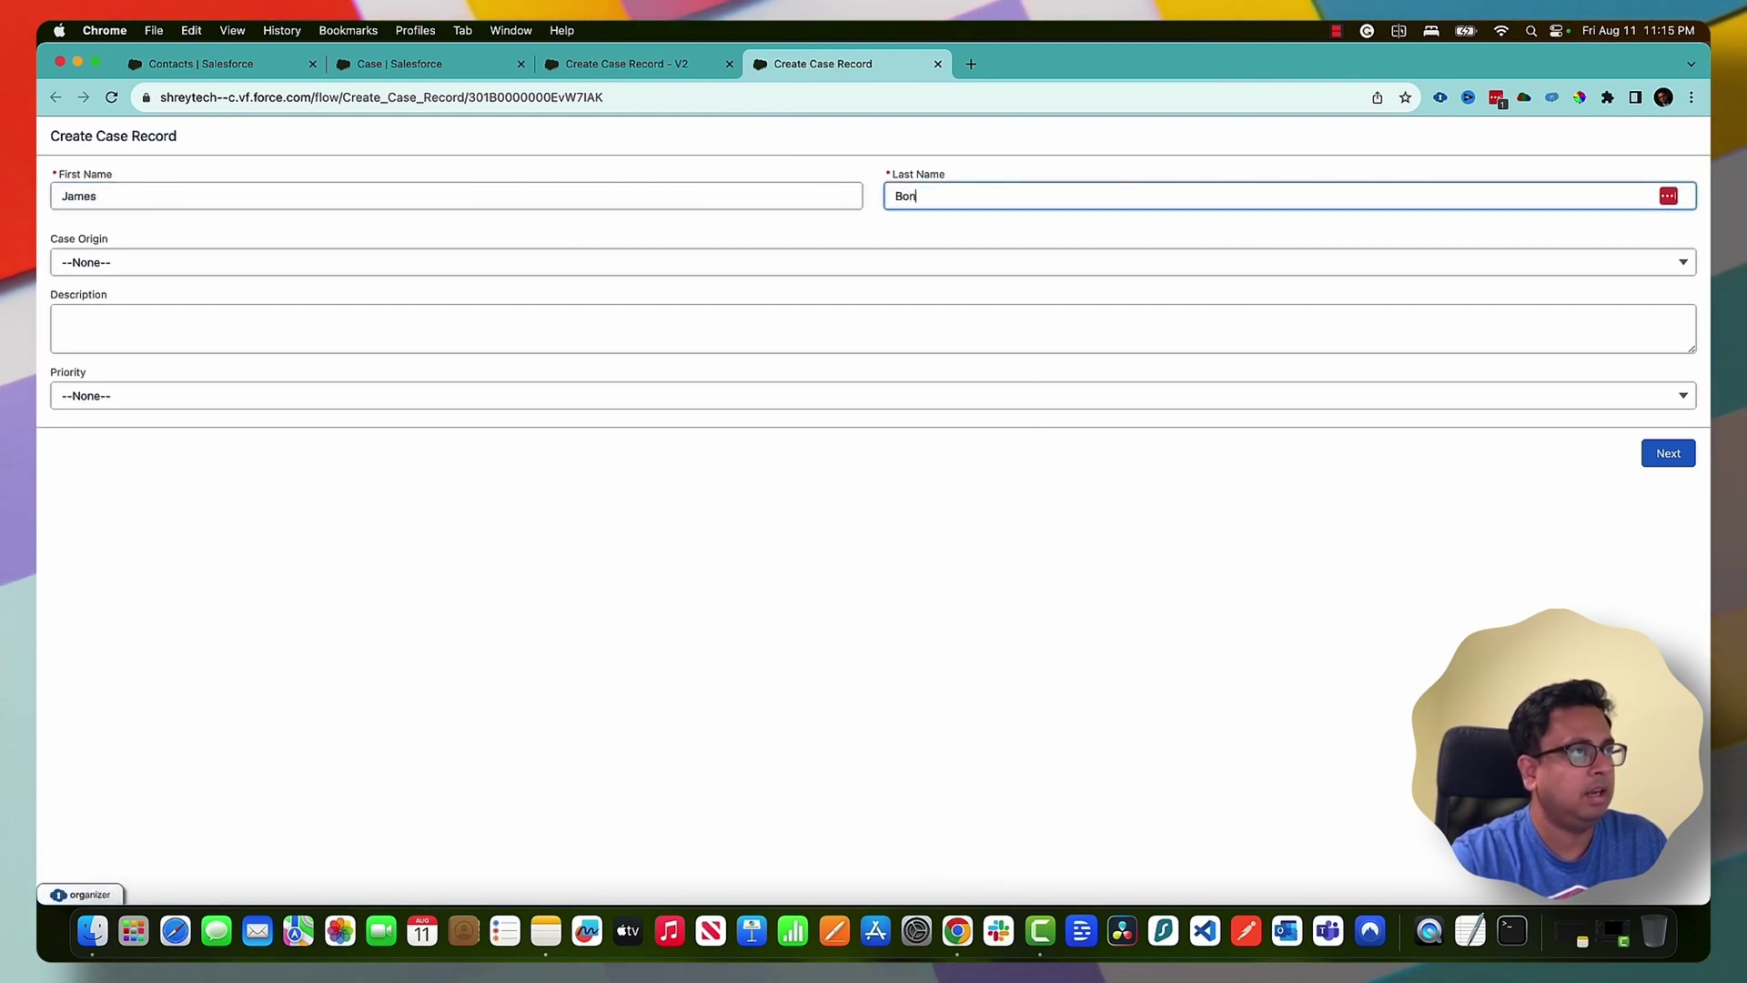
pyautogui.write('d')
pyautogui.click(168, 263)
pyautogui.click(150, 325)
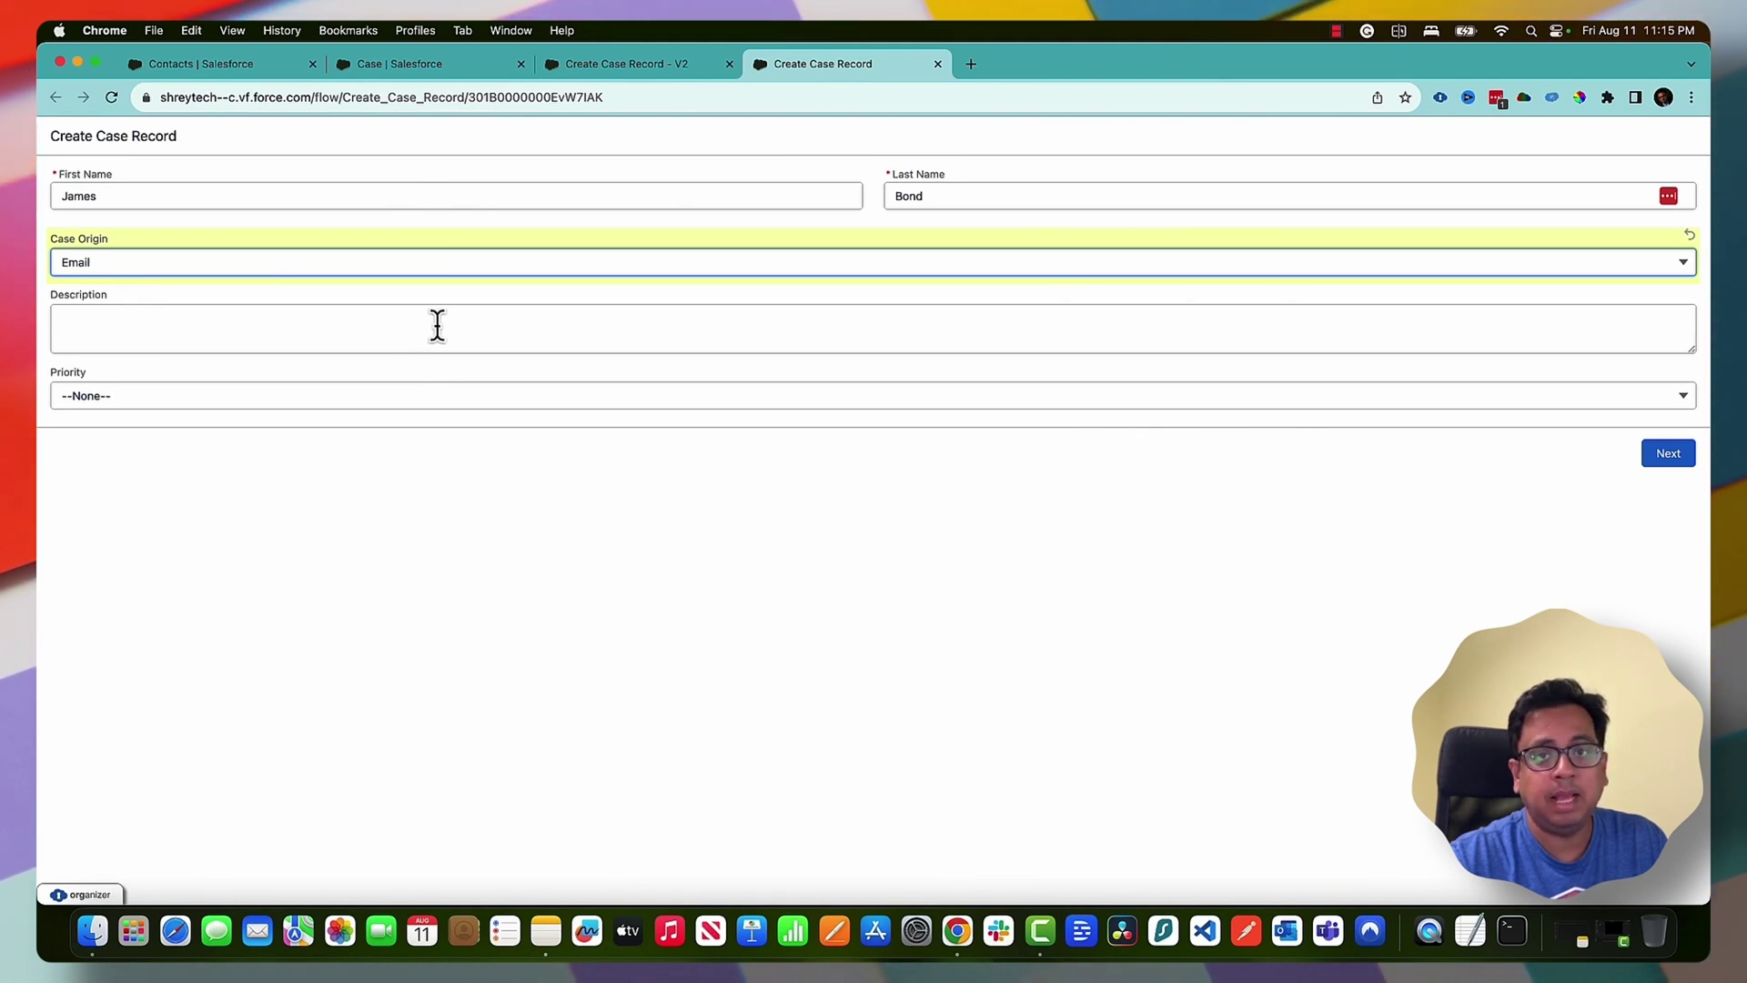
pyautogui.click(309, 397)
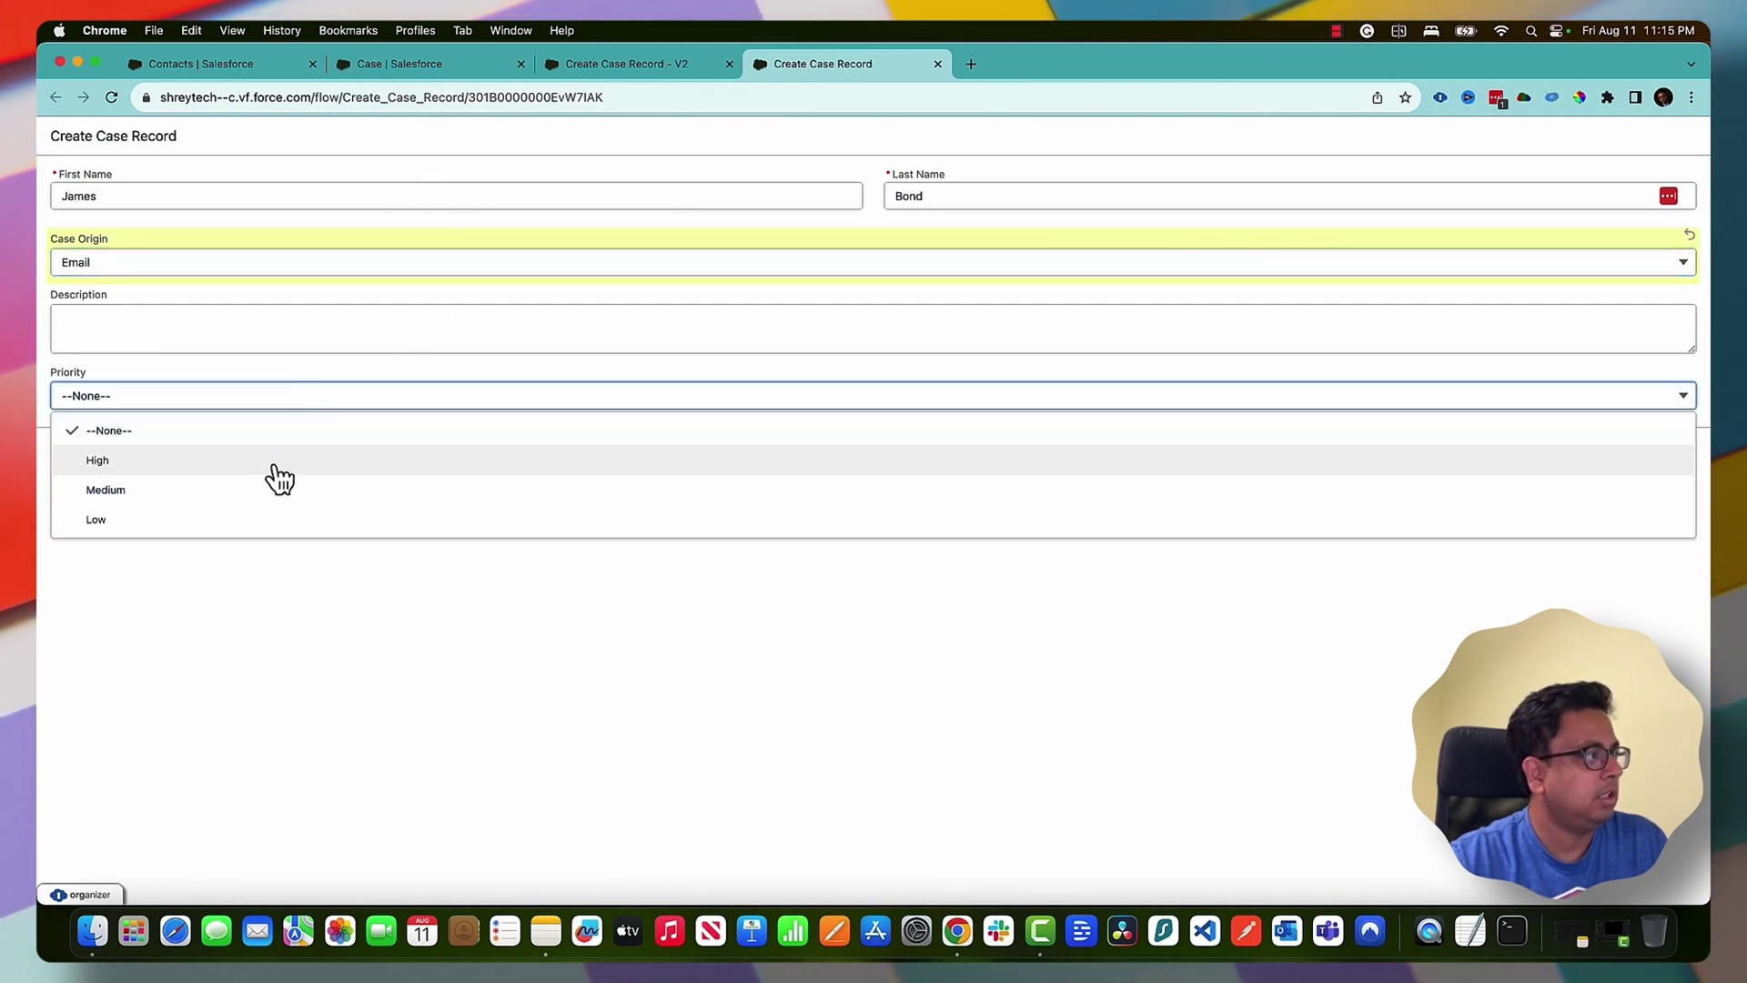
pyautogui.click(273, 471)
pyautogui.click(1666, 455)
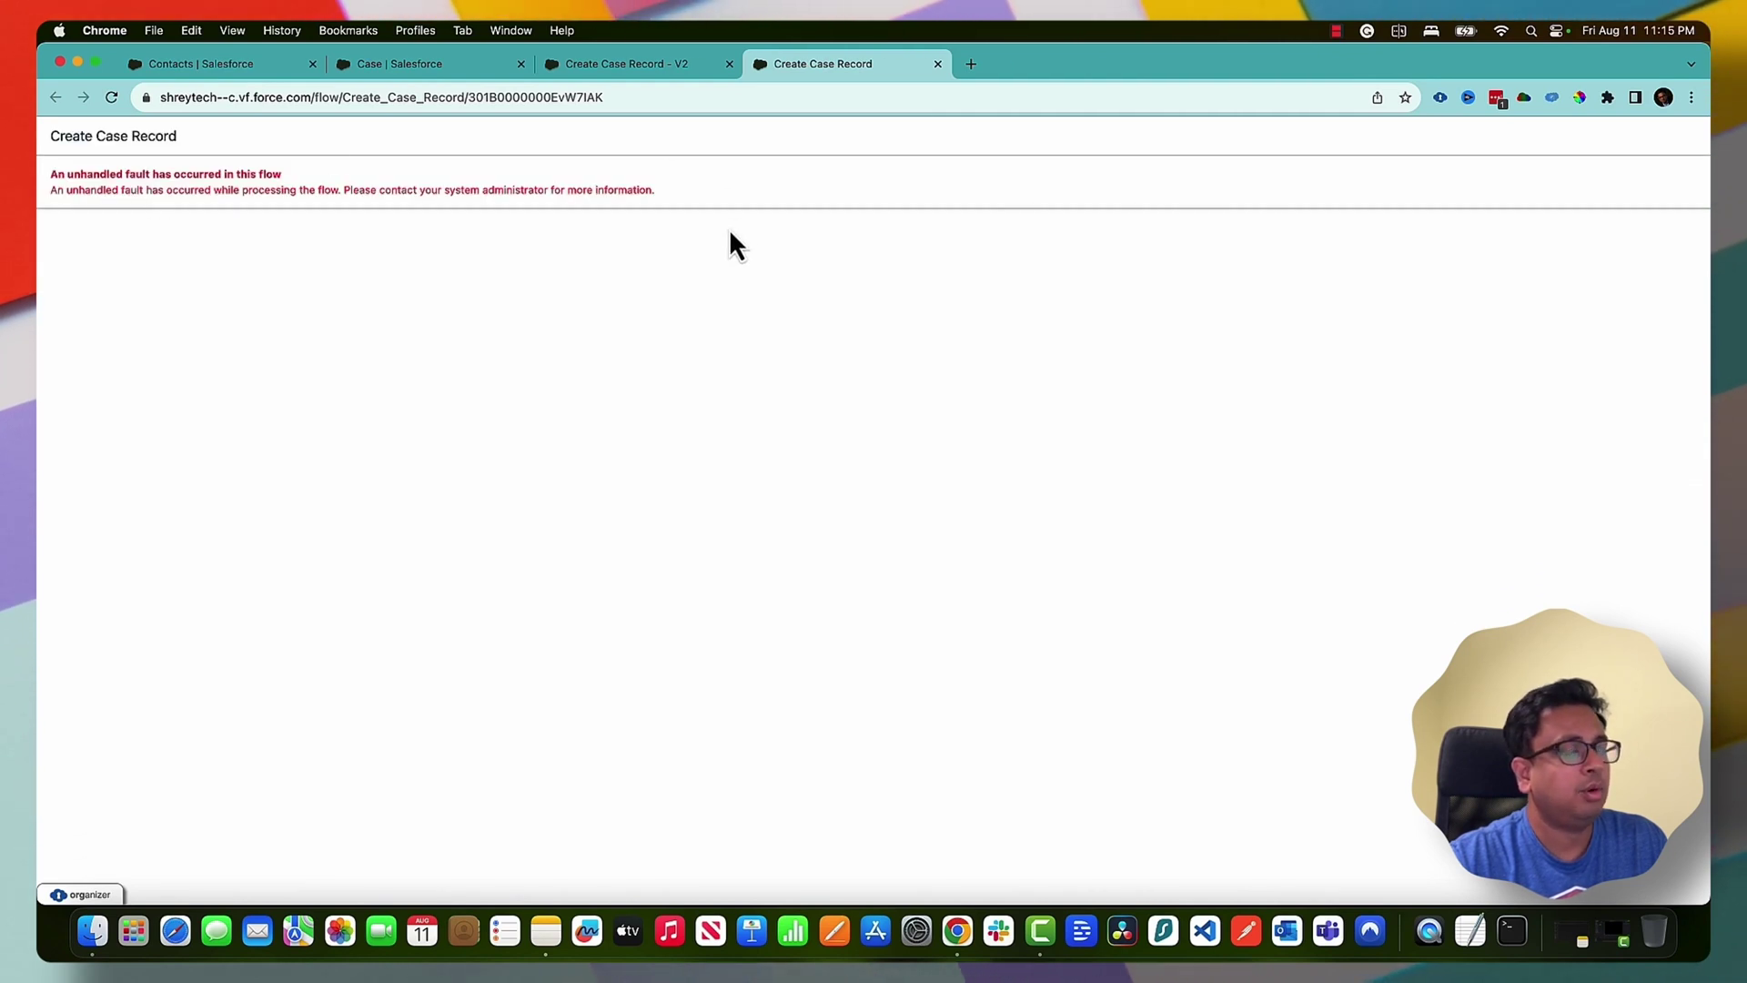
pyautogui.click(626, 71)
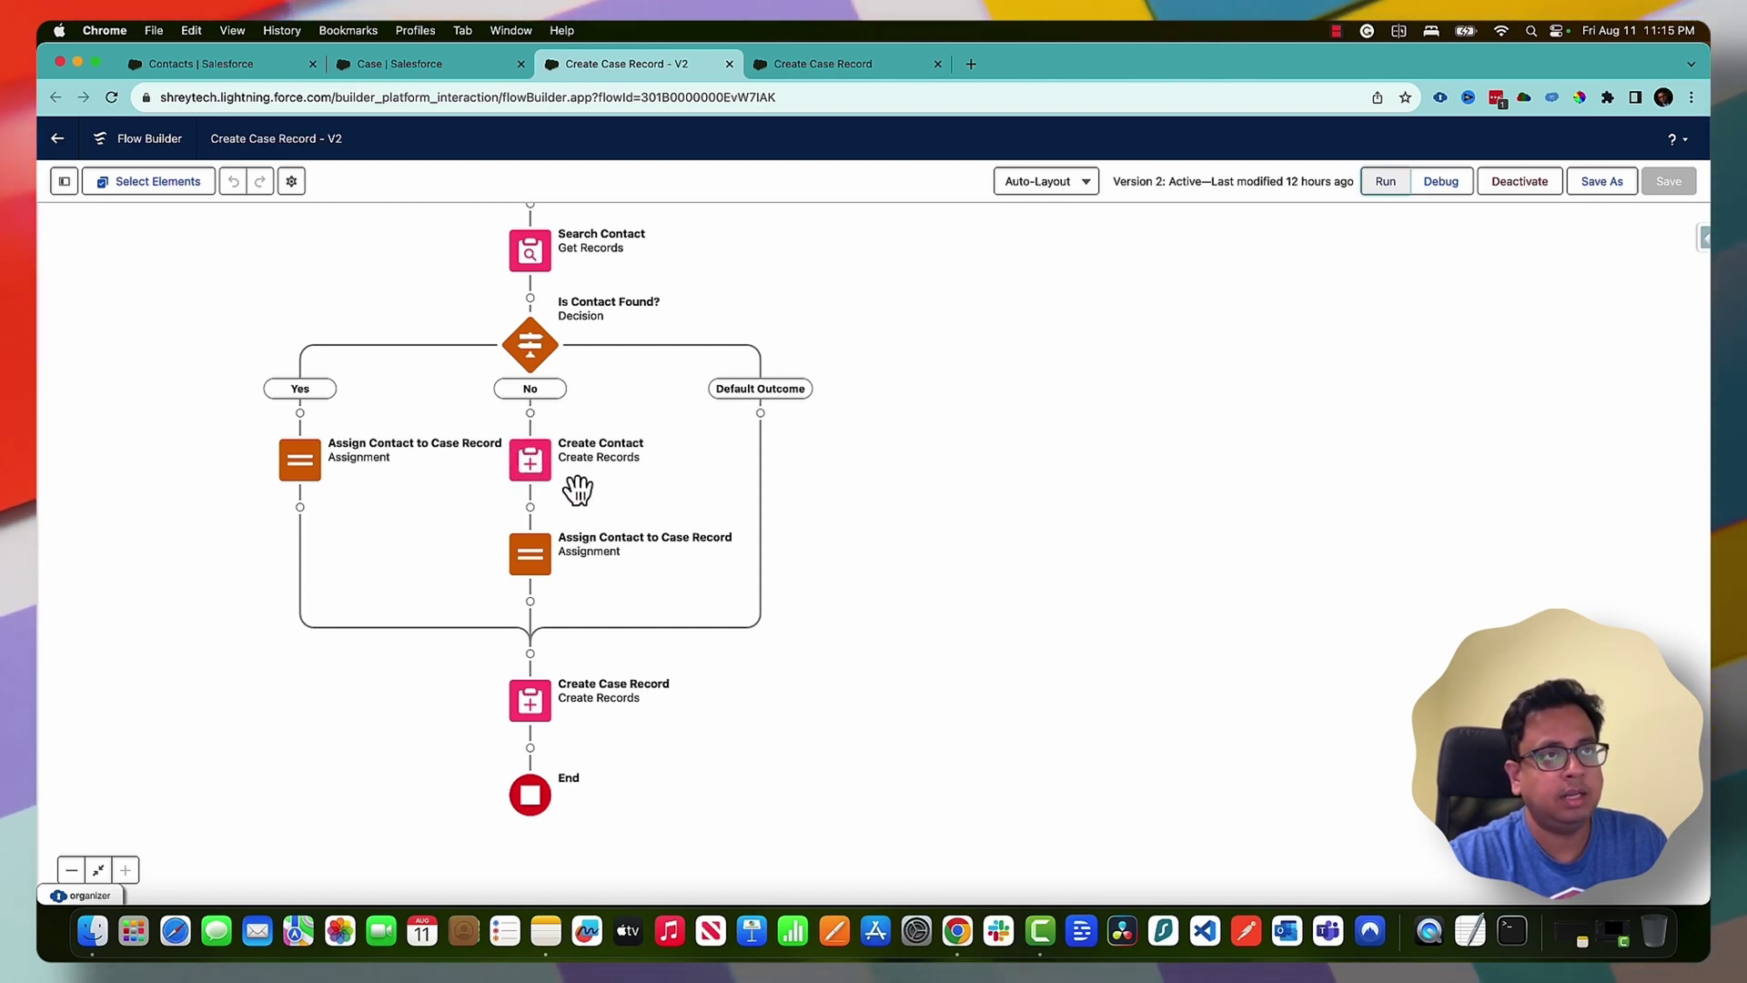
pyautogui.click(937, 64)
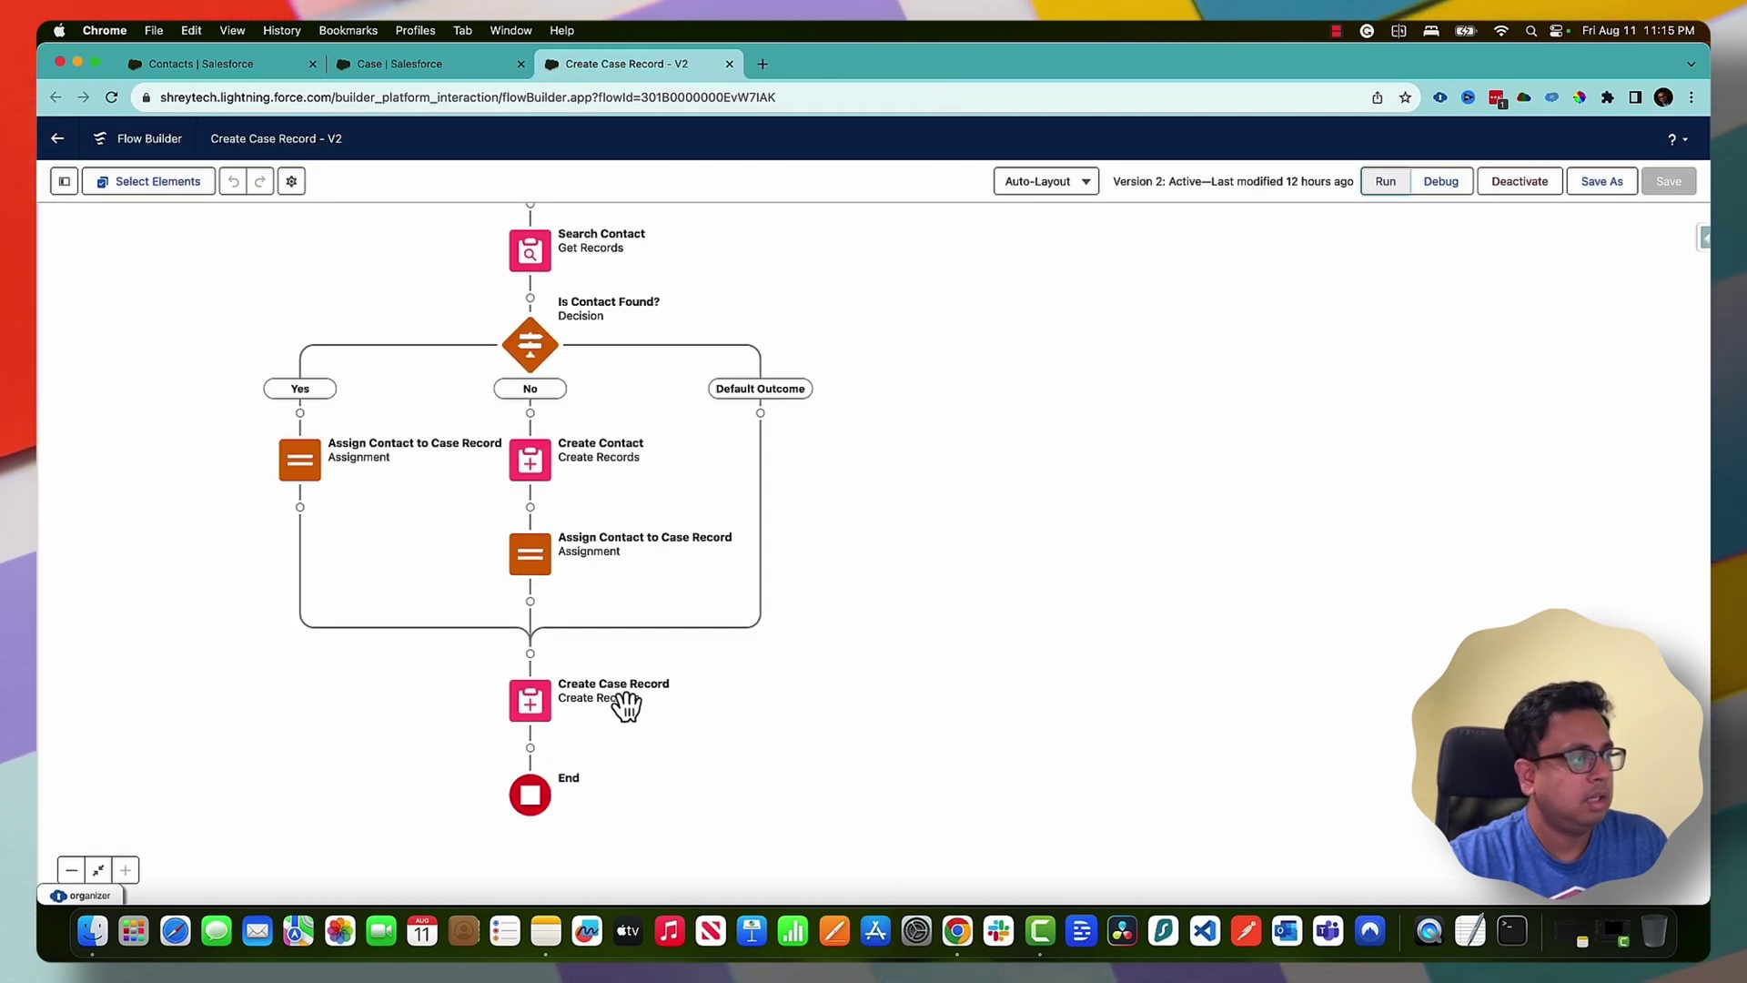
# Add a fault path to Create Case Record and start adding an element on it
pyautogui.click(533, 702)
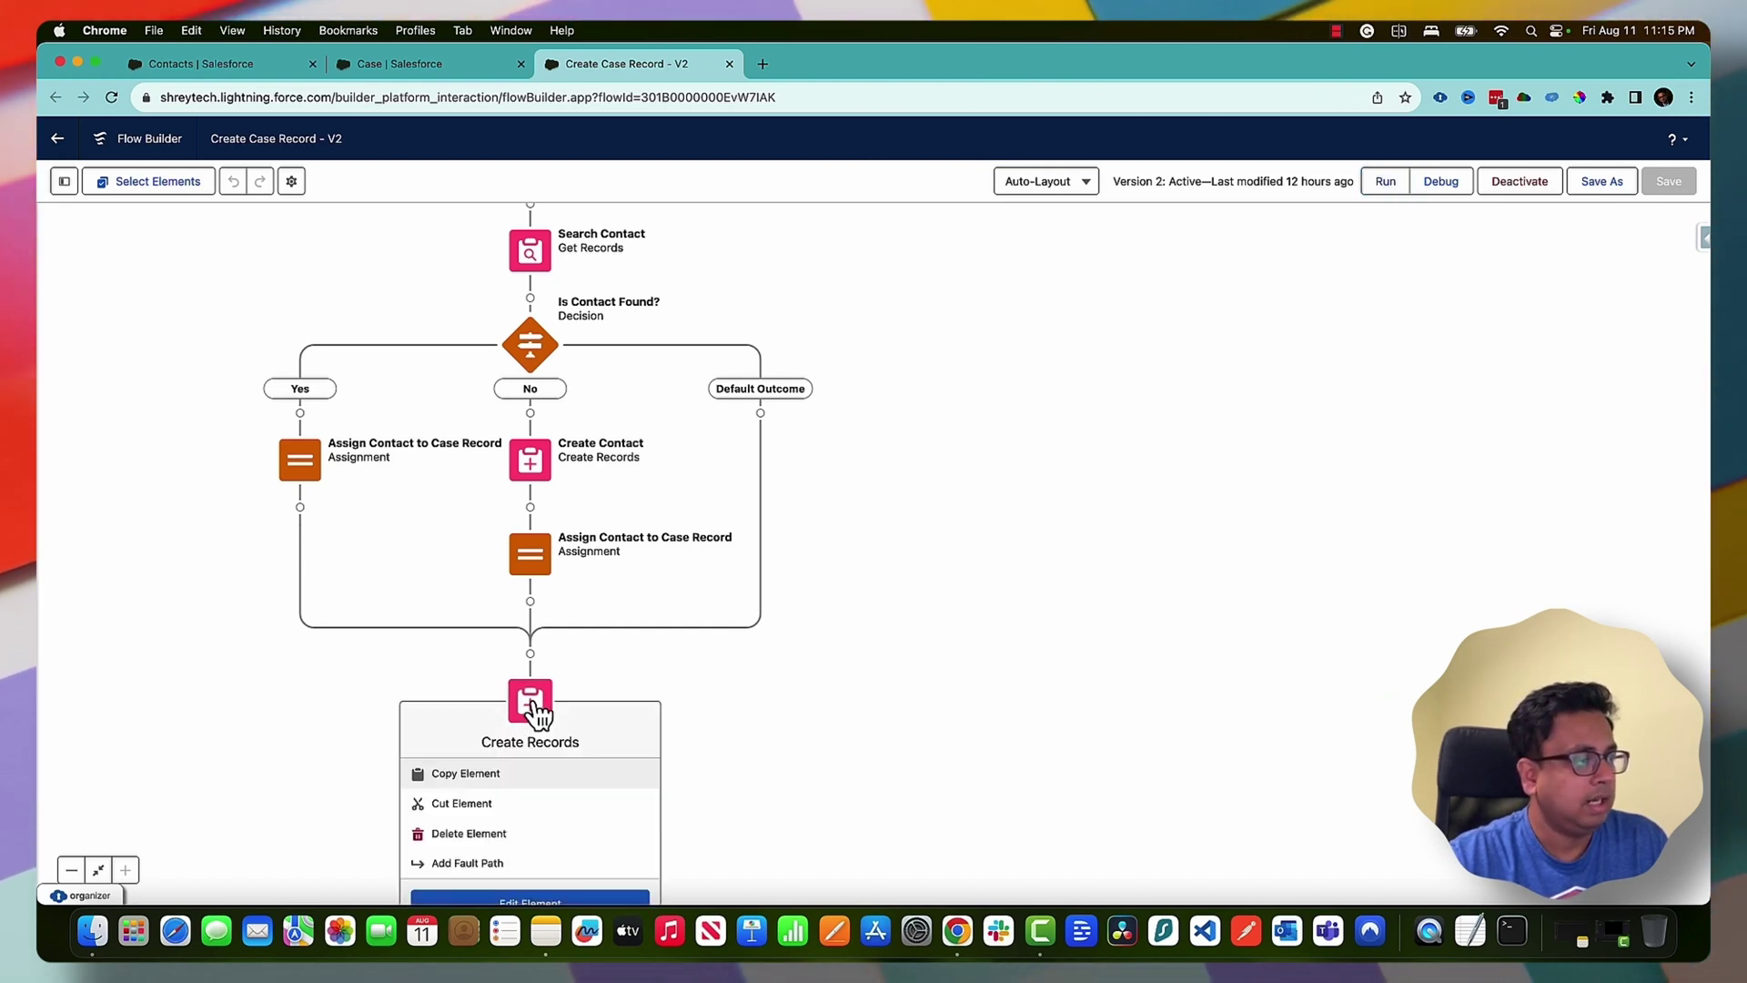
pyautogui.click(503, 871)
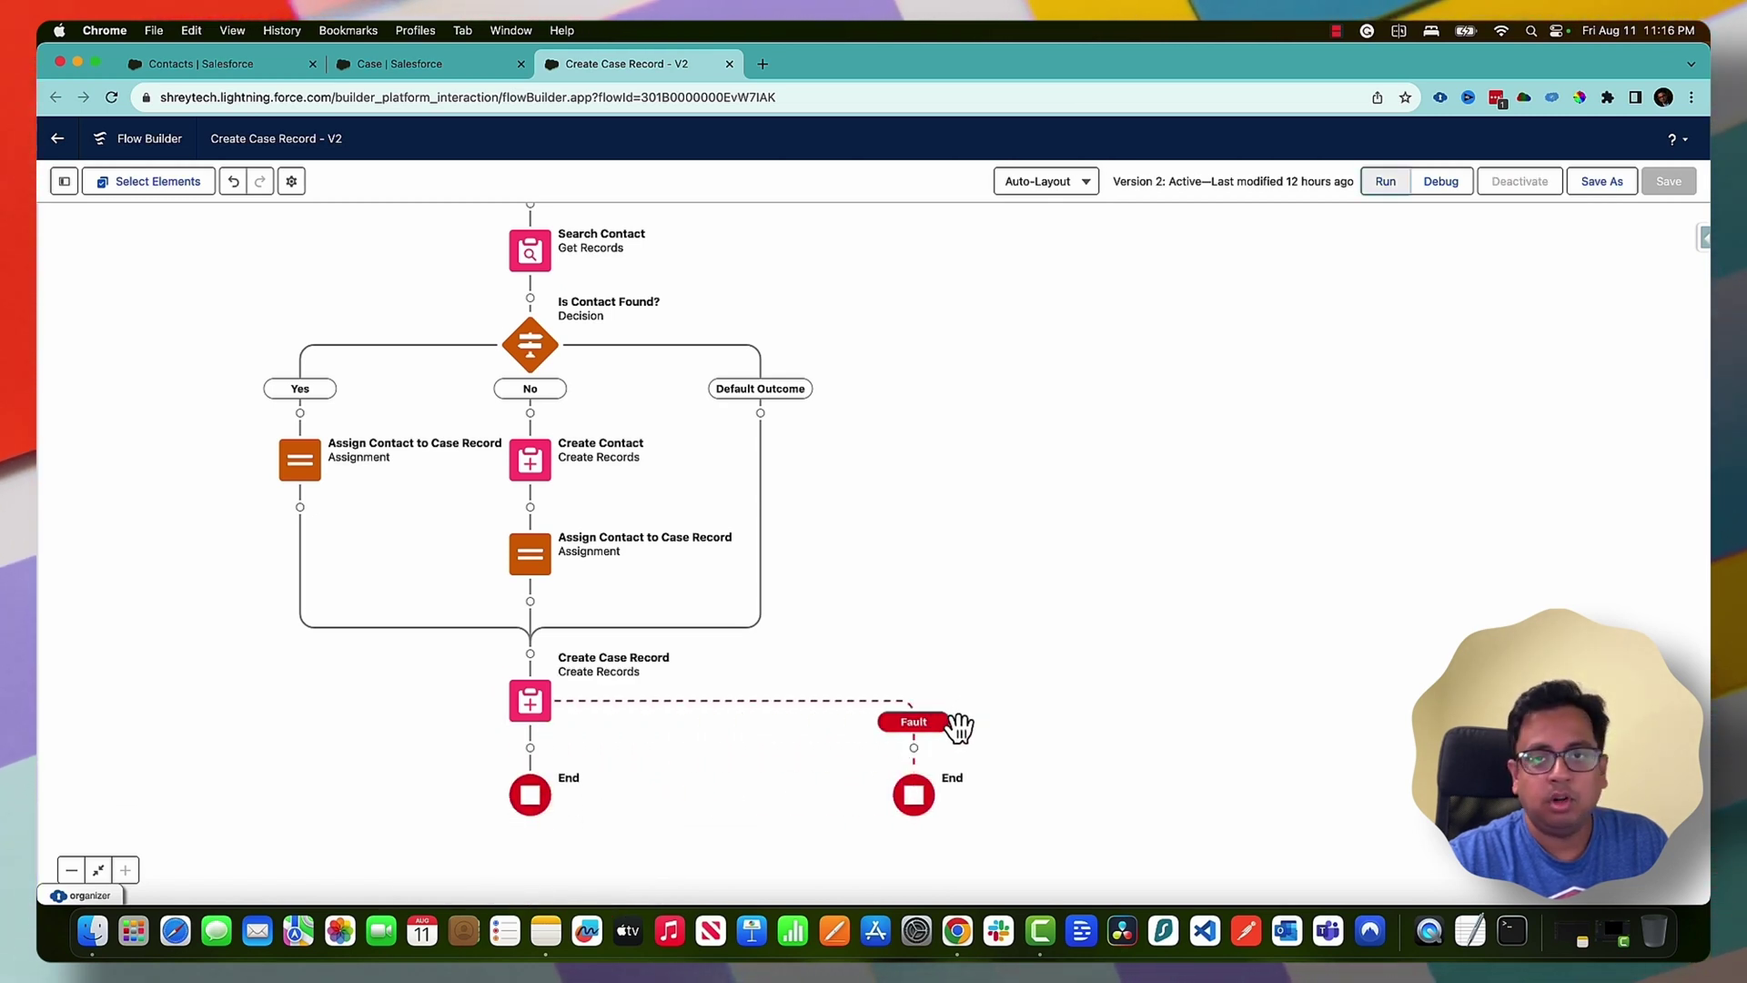
pyautogui.click(914, 748)
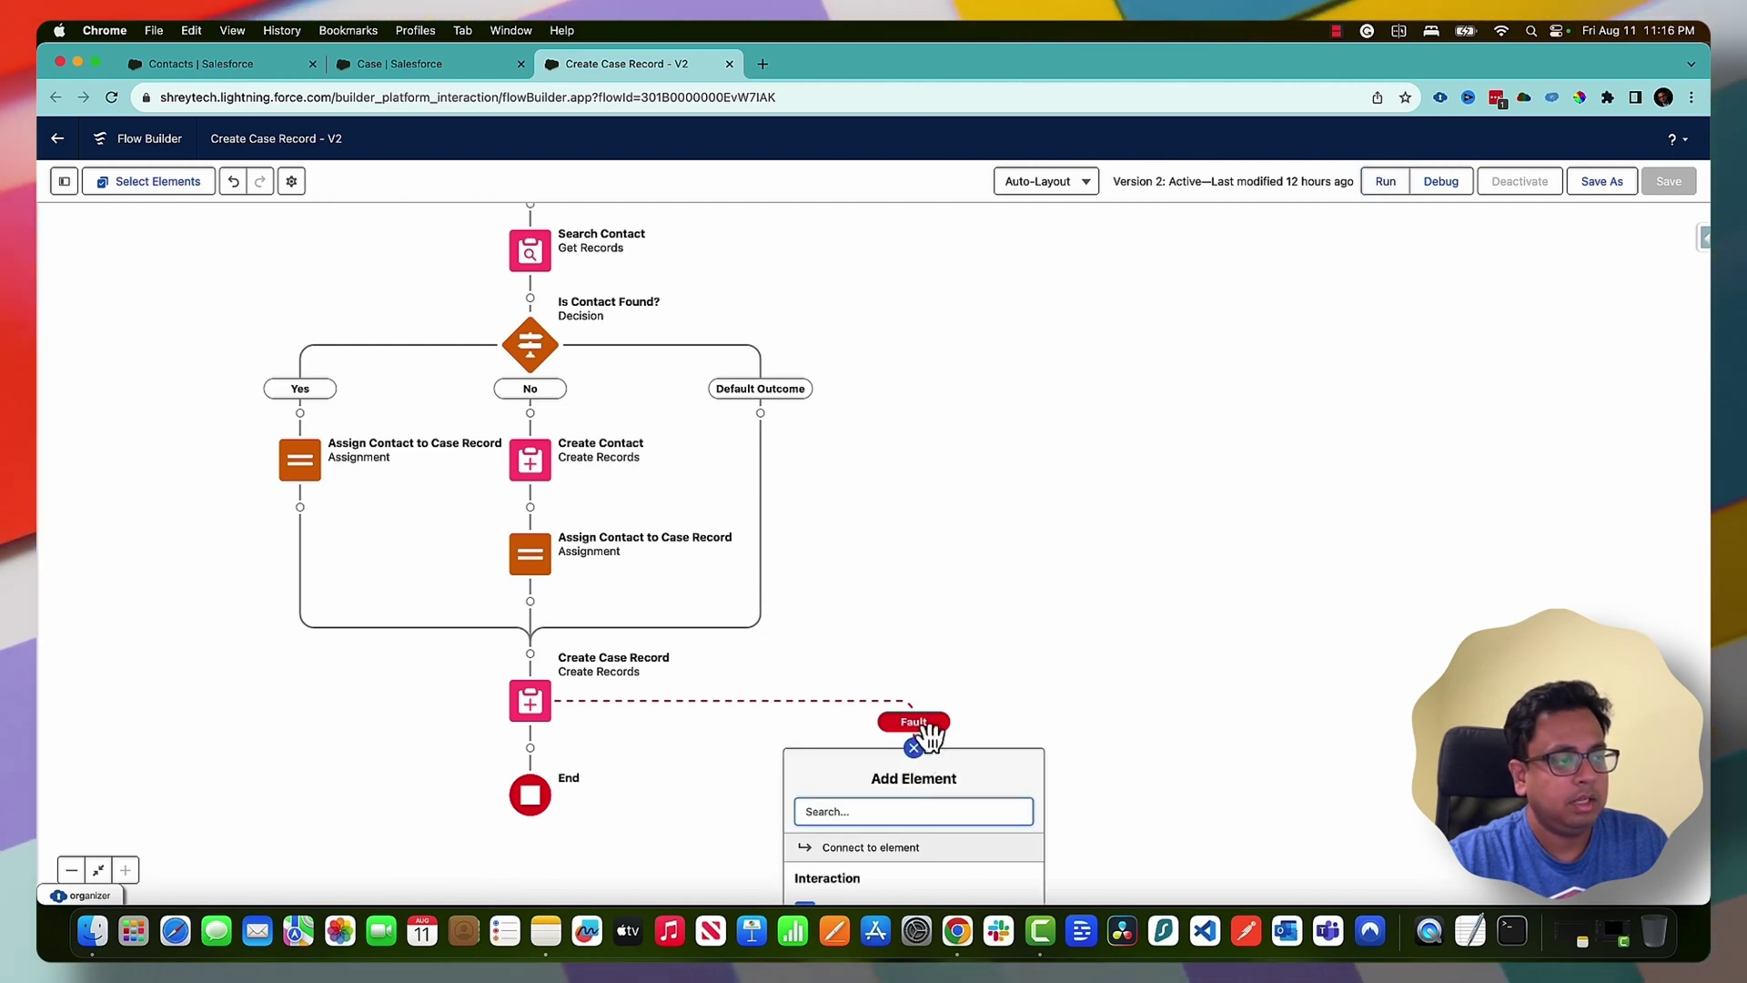
pyautogui.moveTo(1029, 667); pyautogui.dragTo(1000, 335)
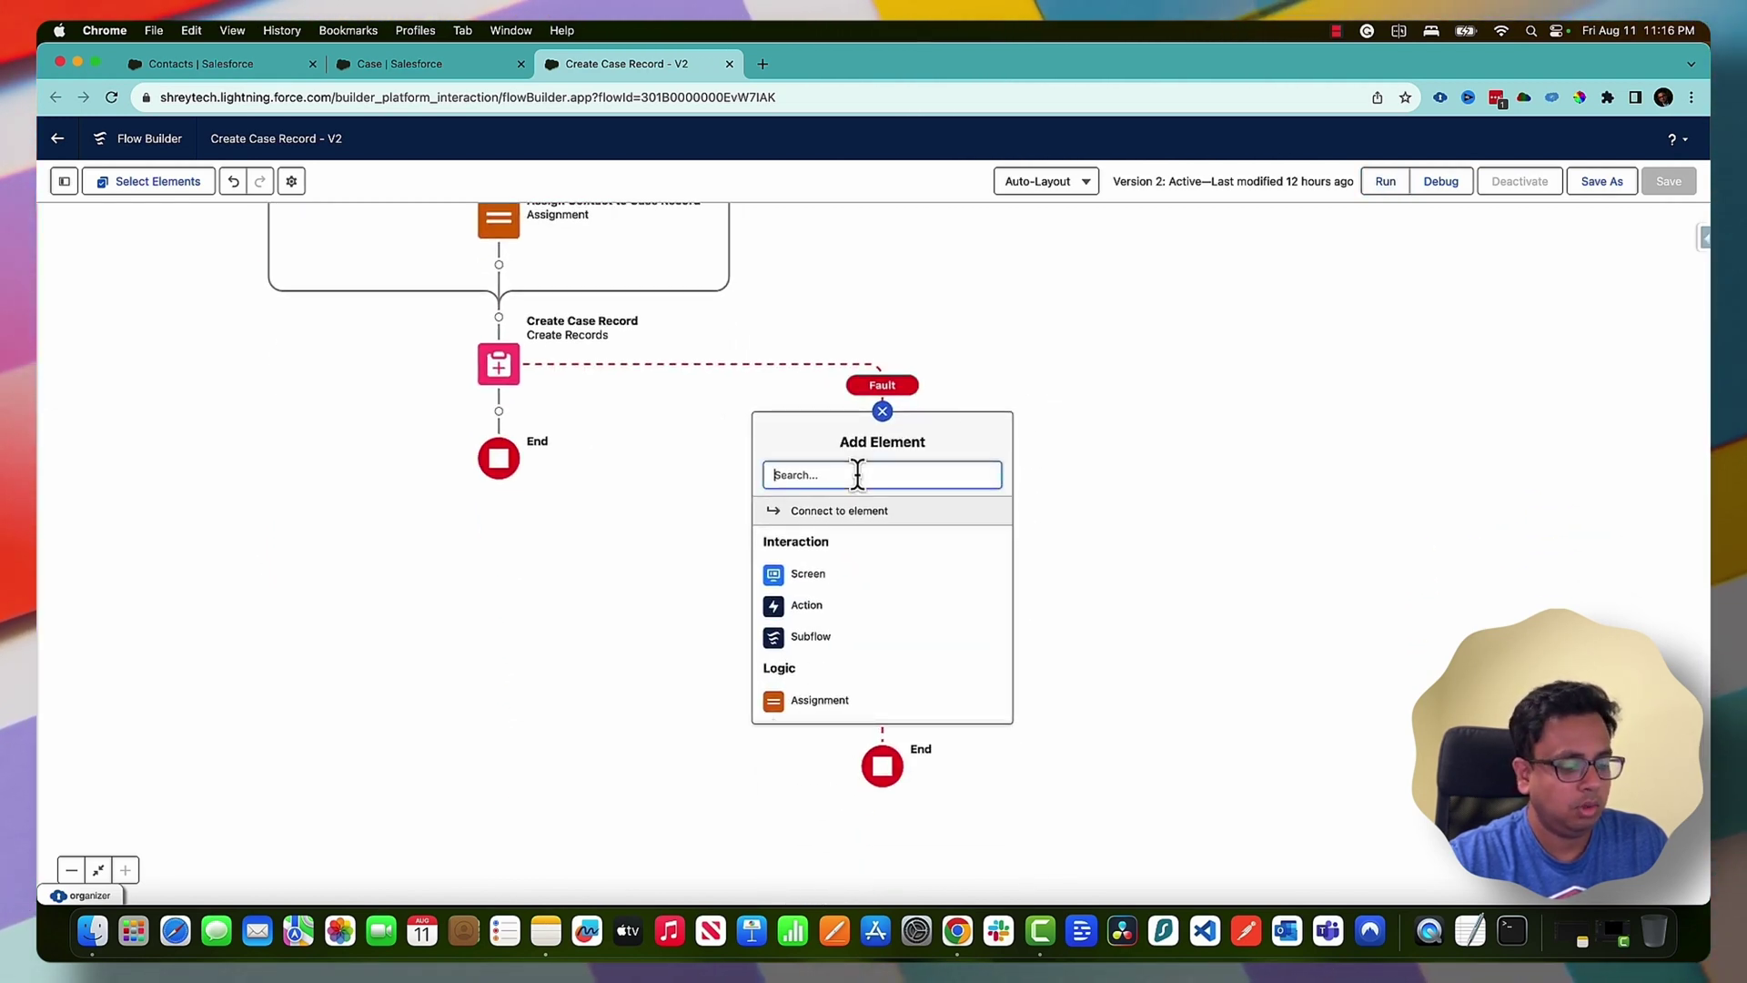
# Place a Roll Back Records step labelled 'Rollback all record' on the fault path
pyautogui.write('ro')
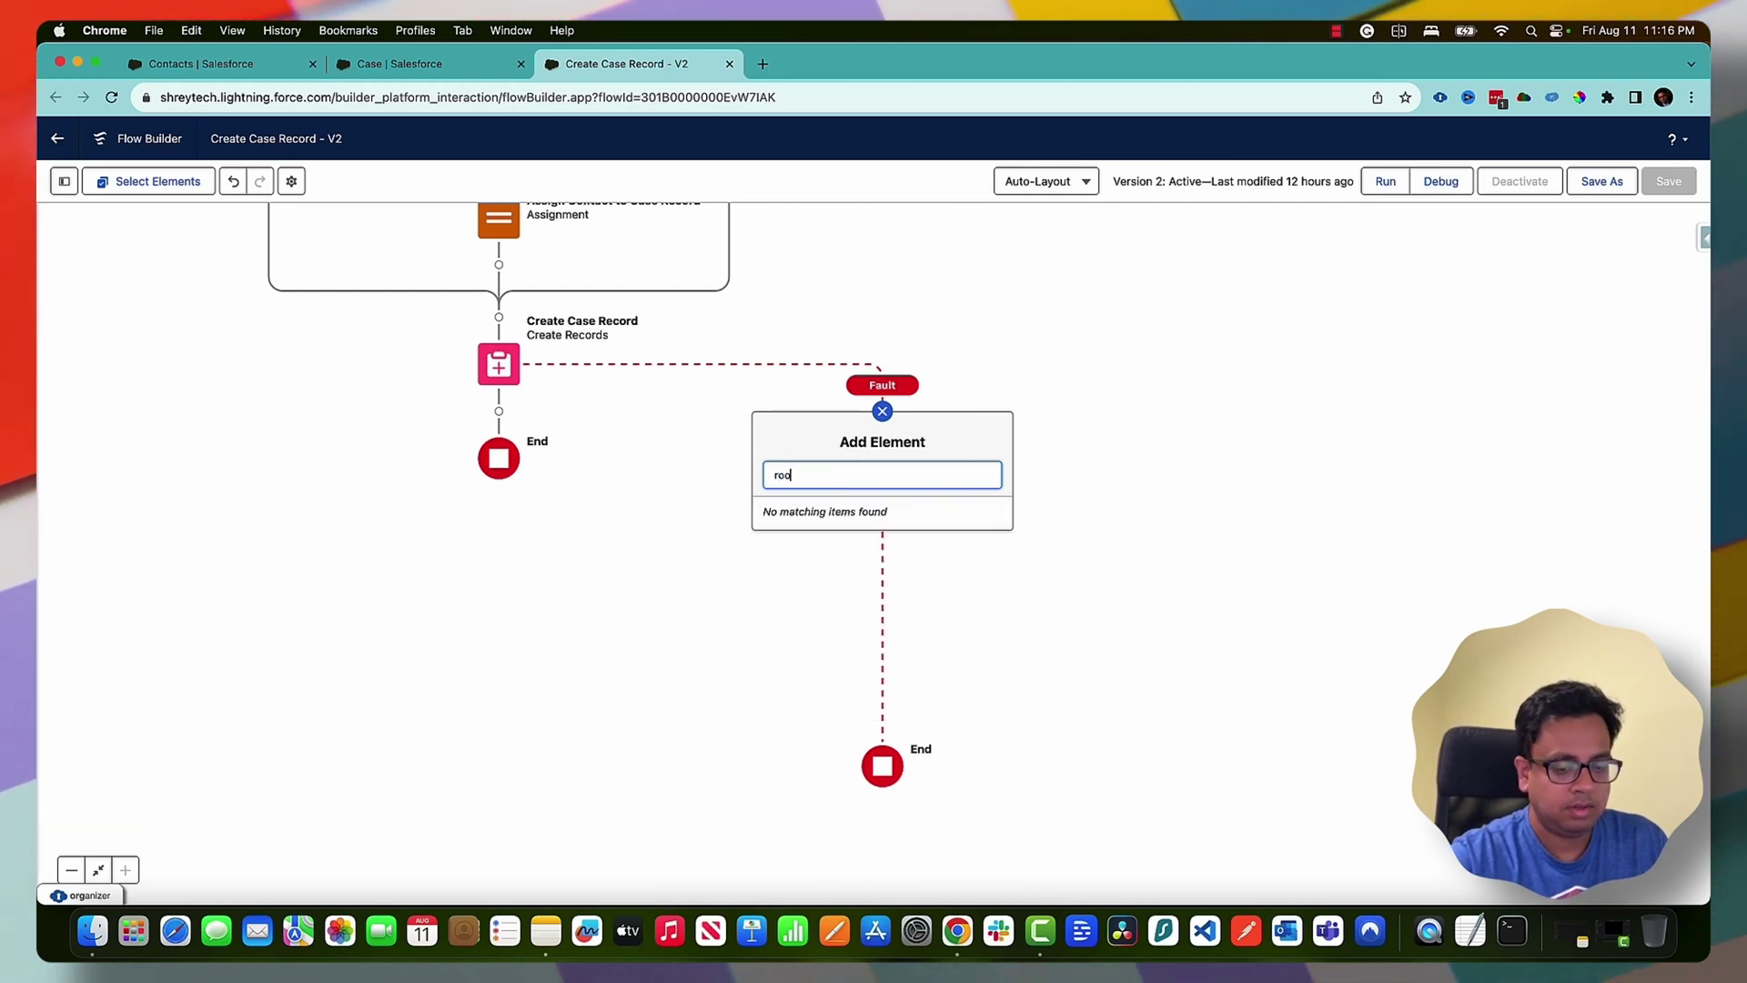
pyautogui.write('ll')
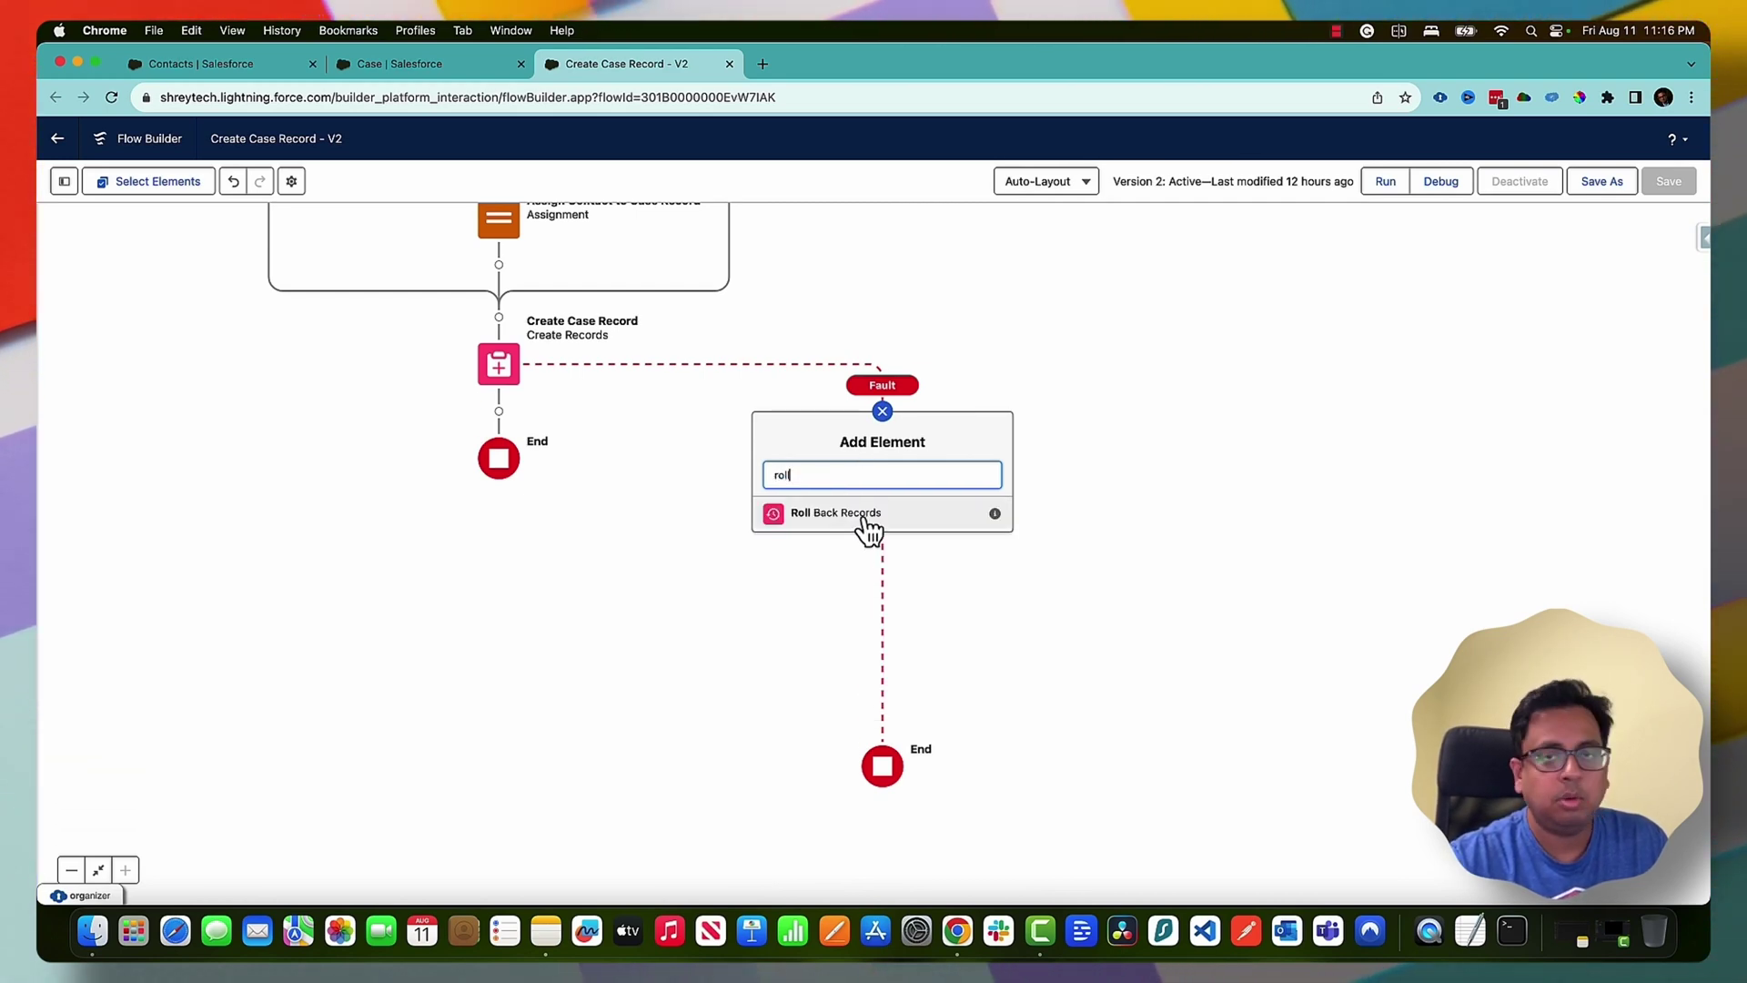
pyautogui.click(865, 515)
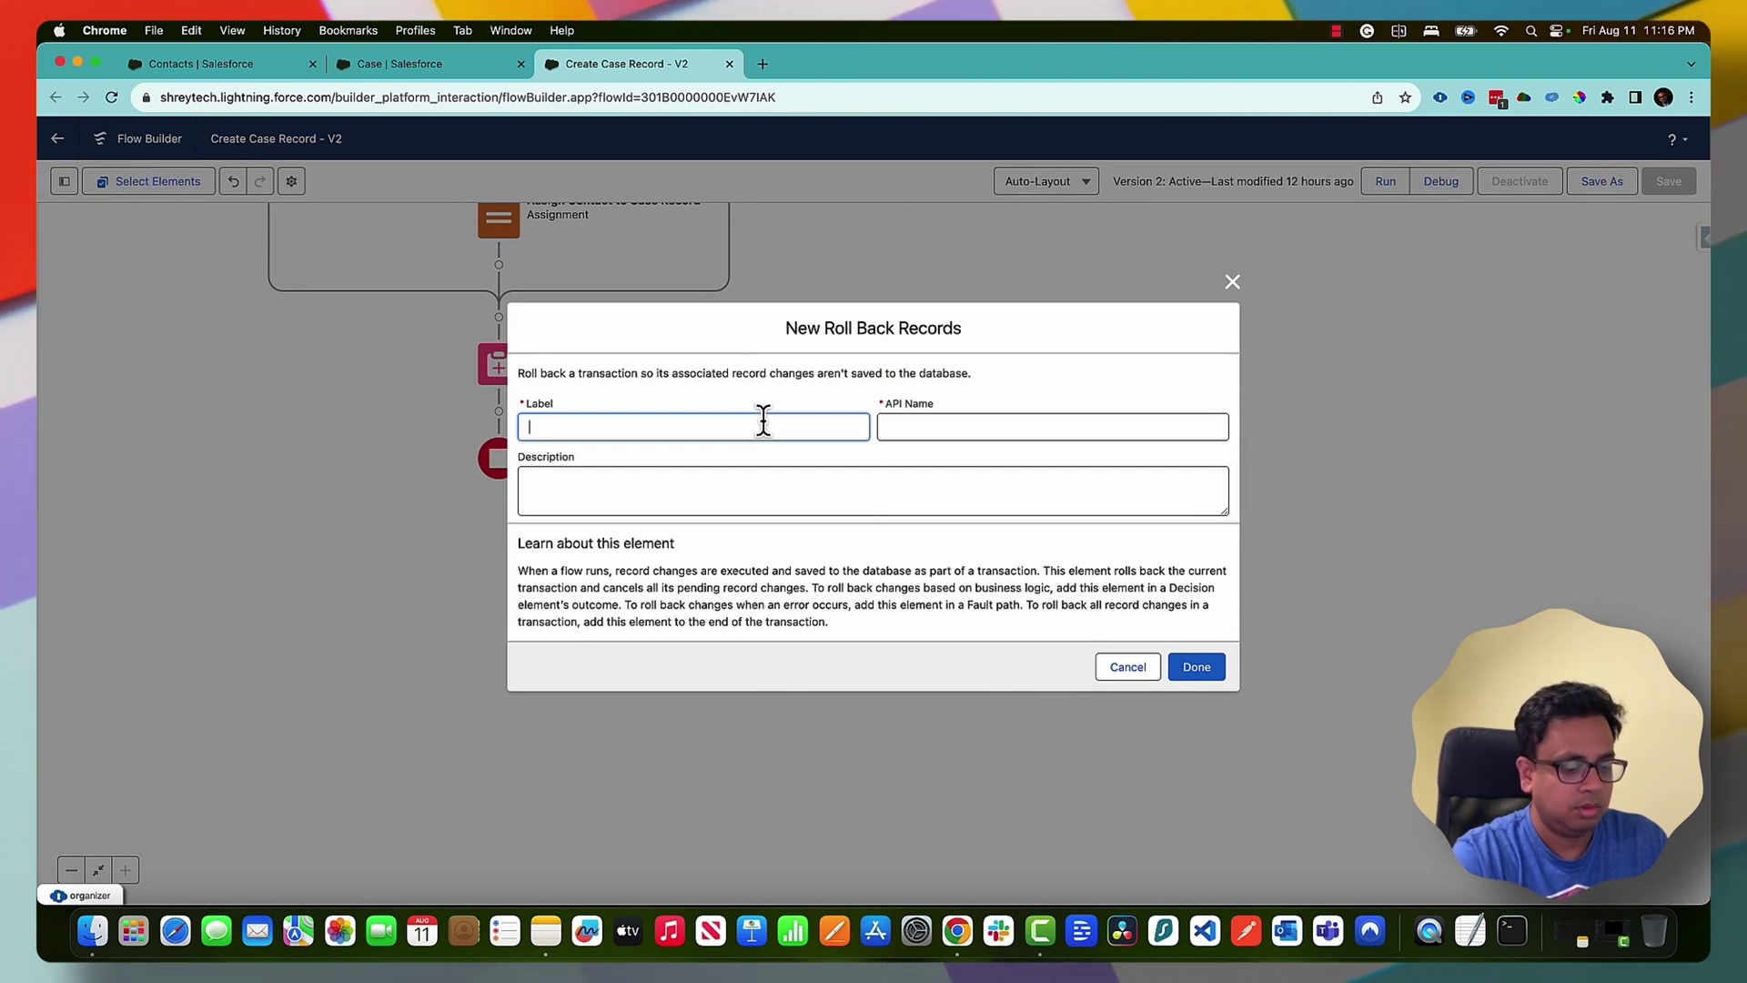
pyautogui.write('Rollback al')
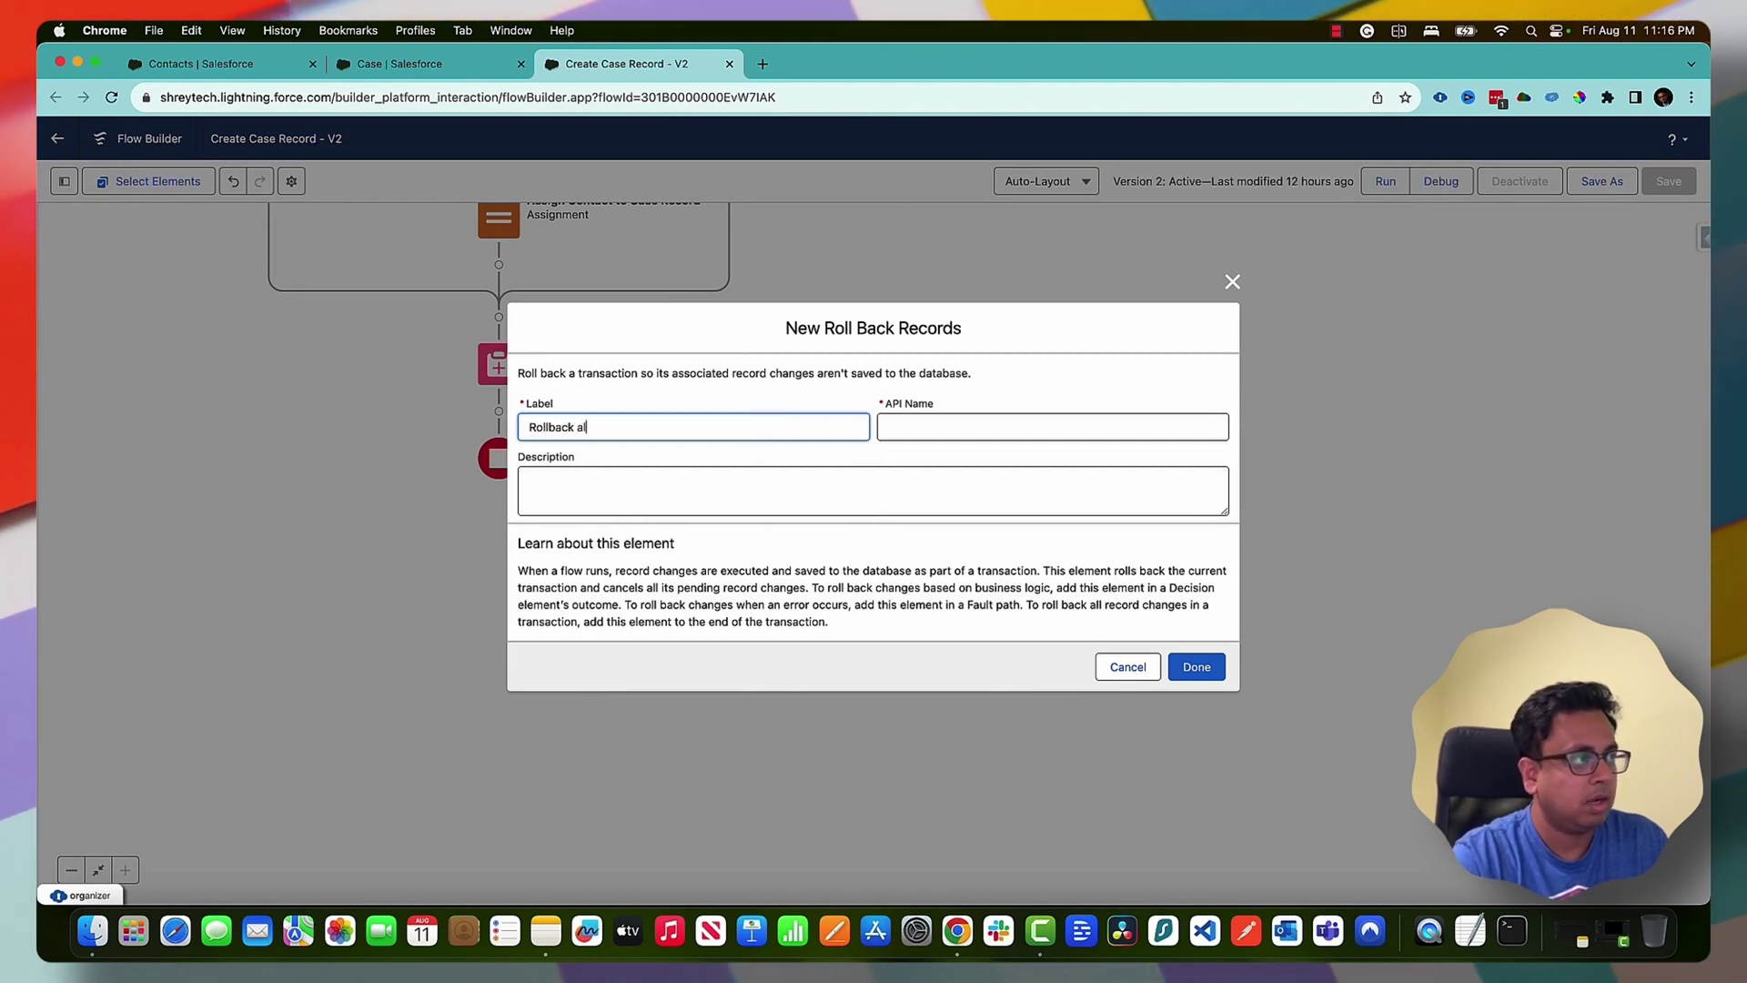
pyautogui.write('l record')
pyautogui.press('Tab')
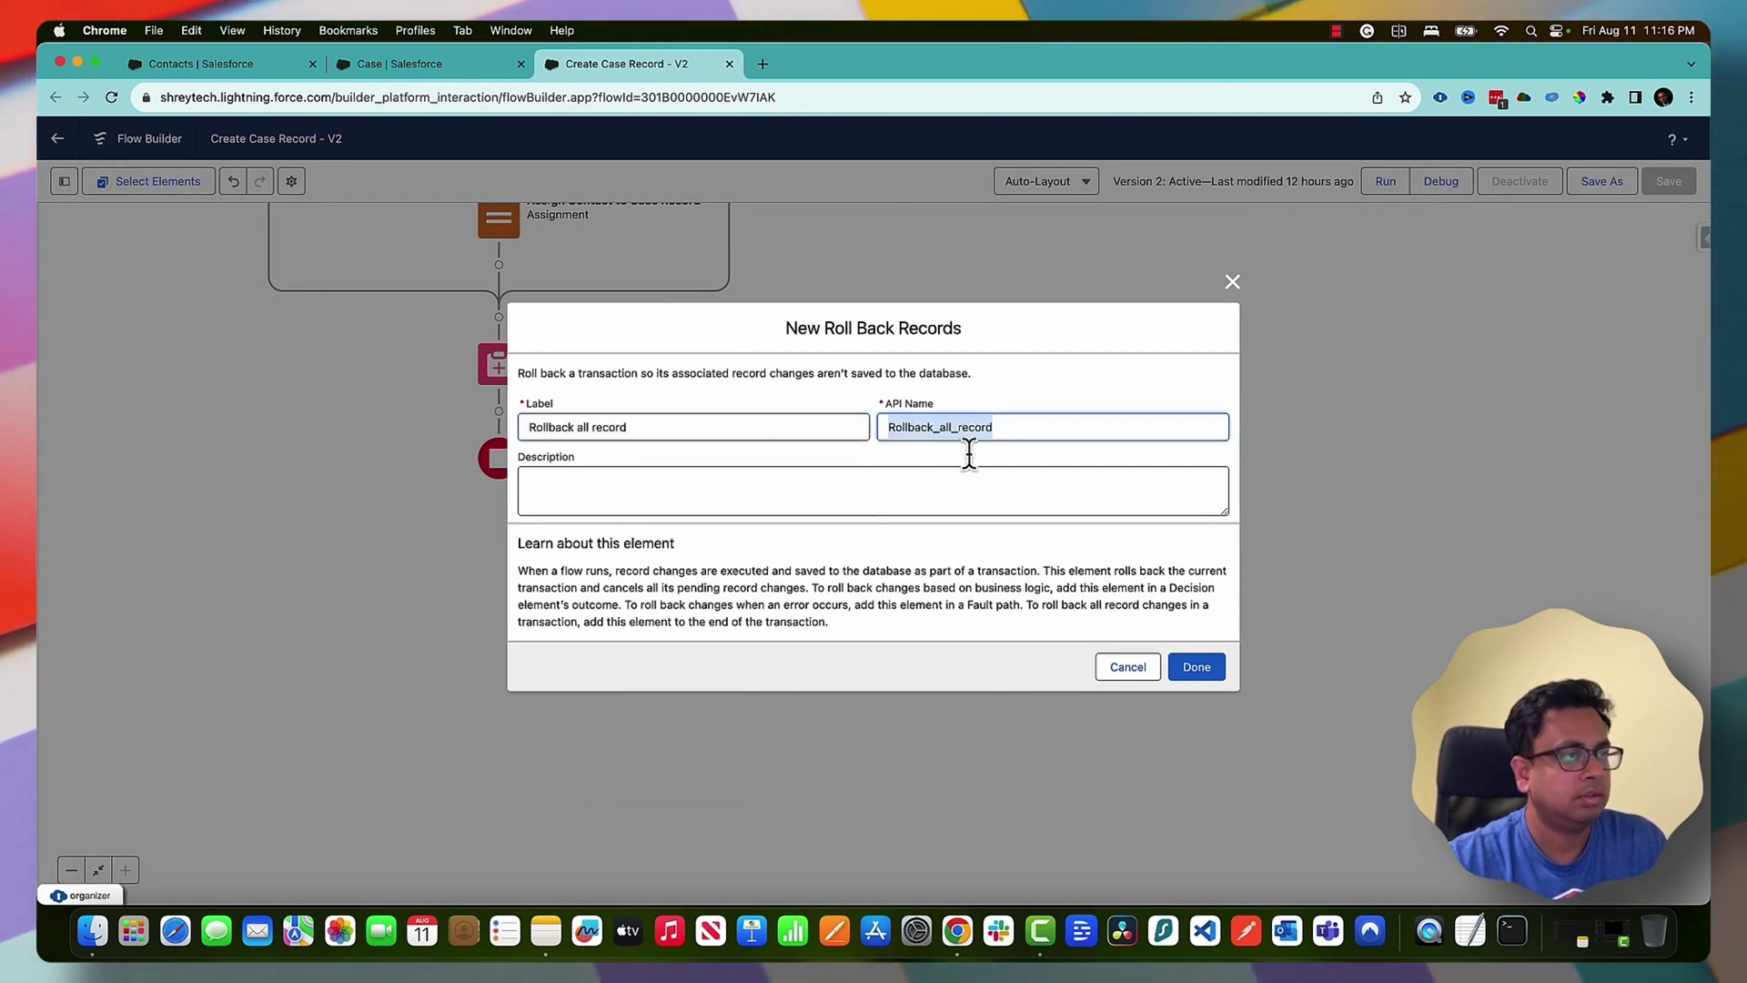
pyautogui.click(1210, 673)
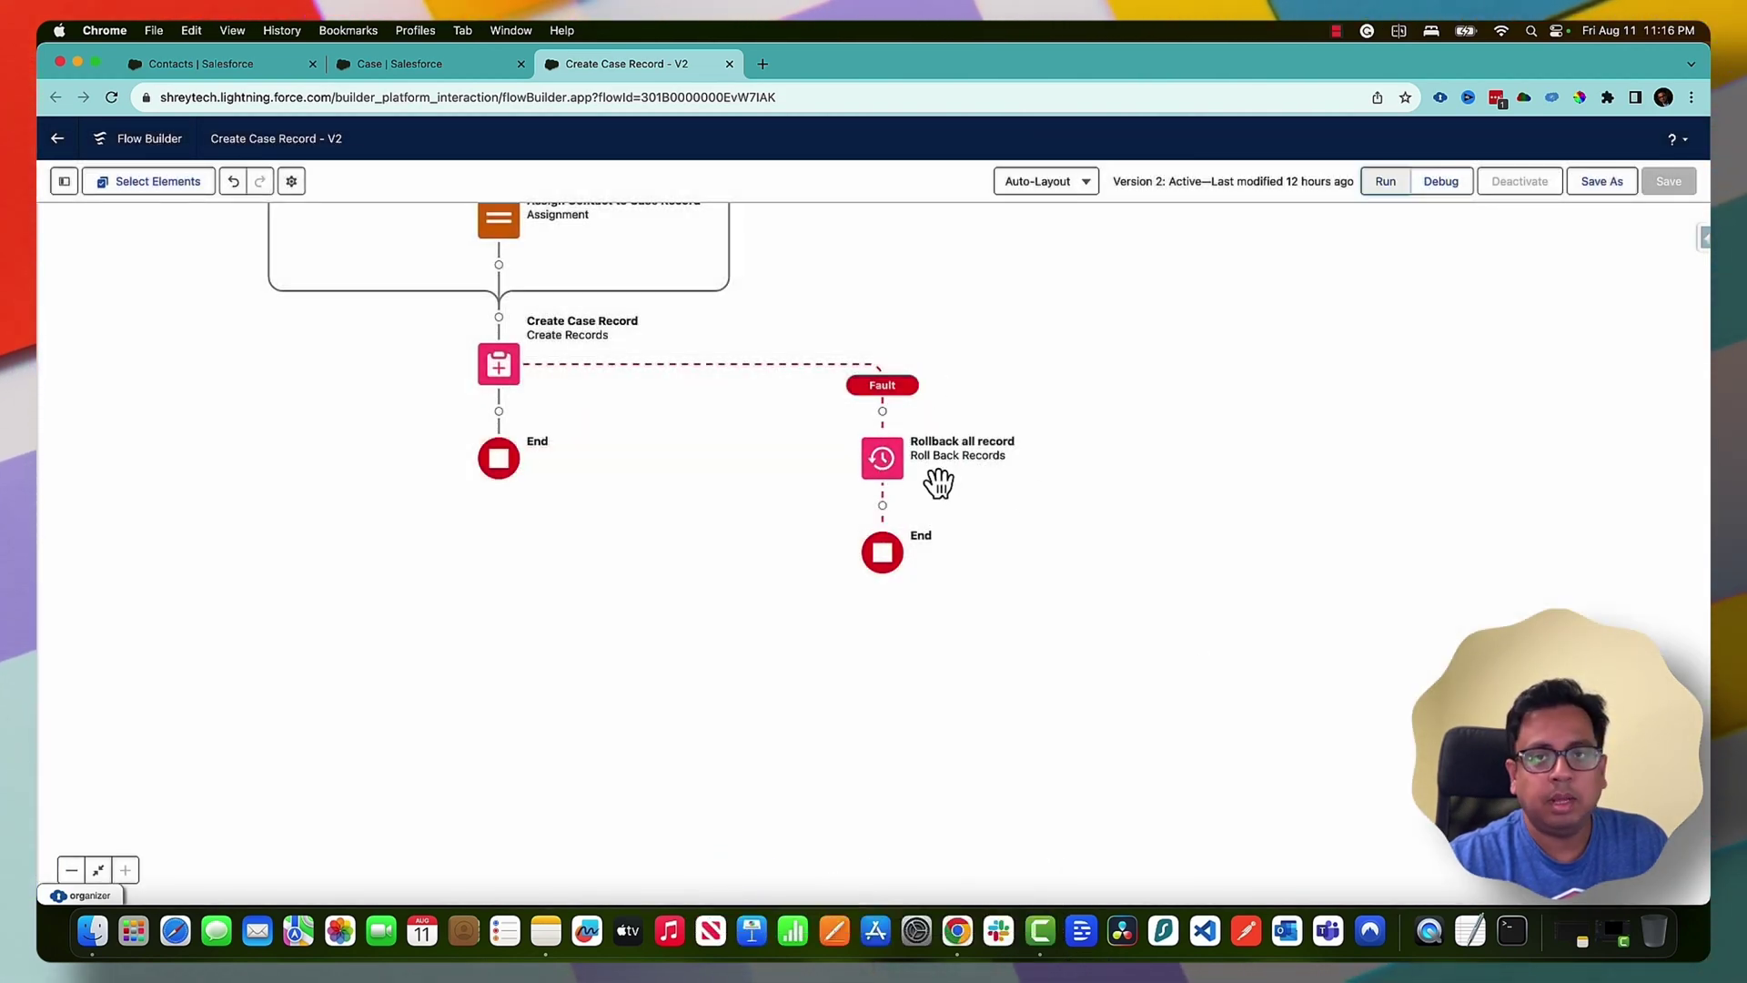
# Add a screen labelled ErrorMessage after the rollback step
pyautogui.click(883, 506)
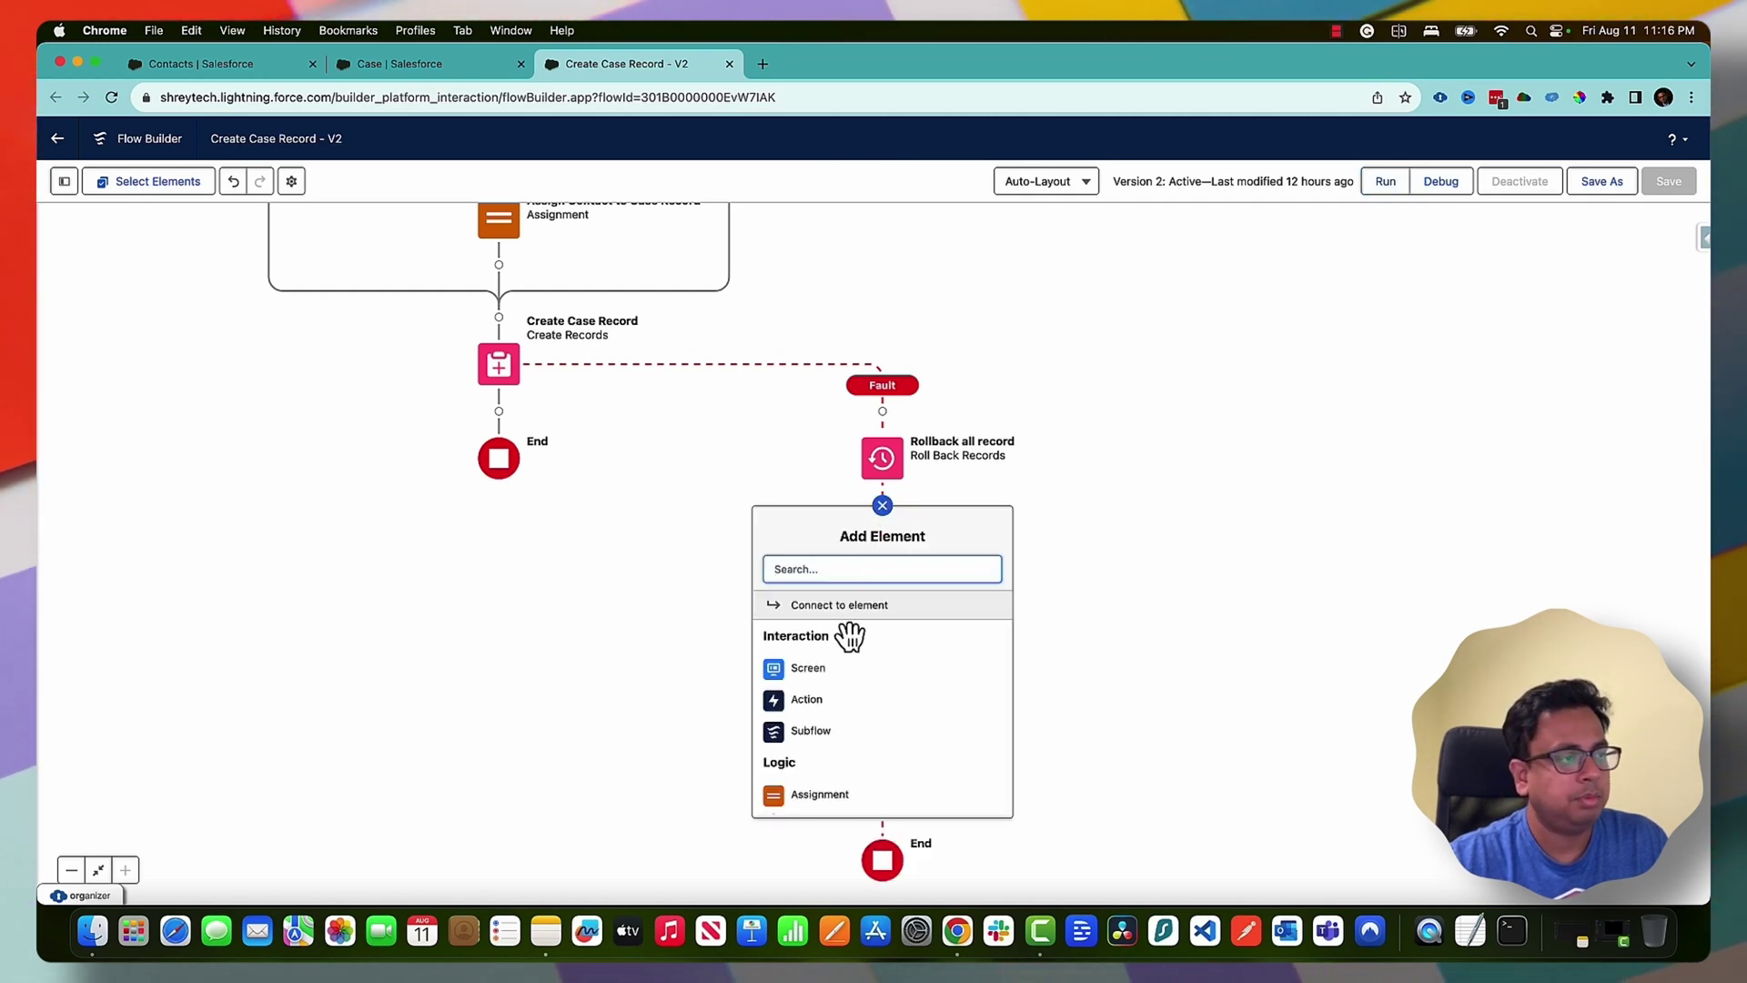
pyautogui.click(831, 671)
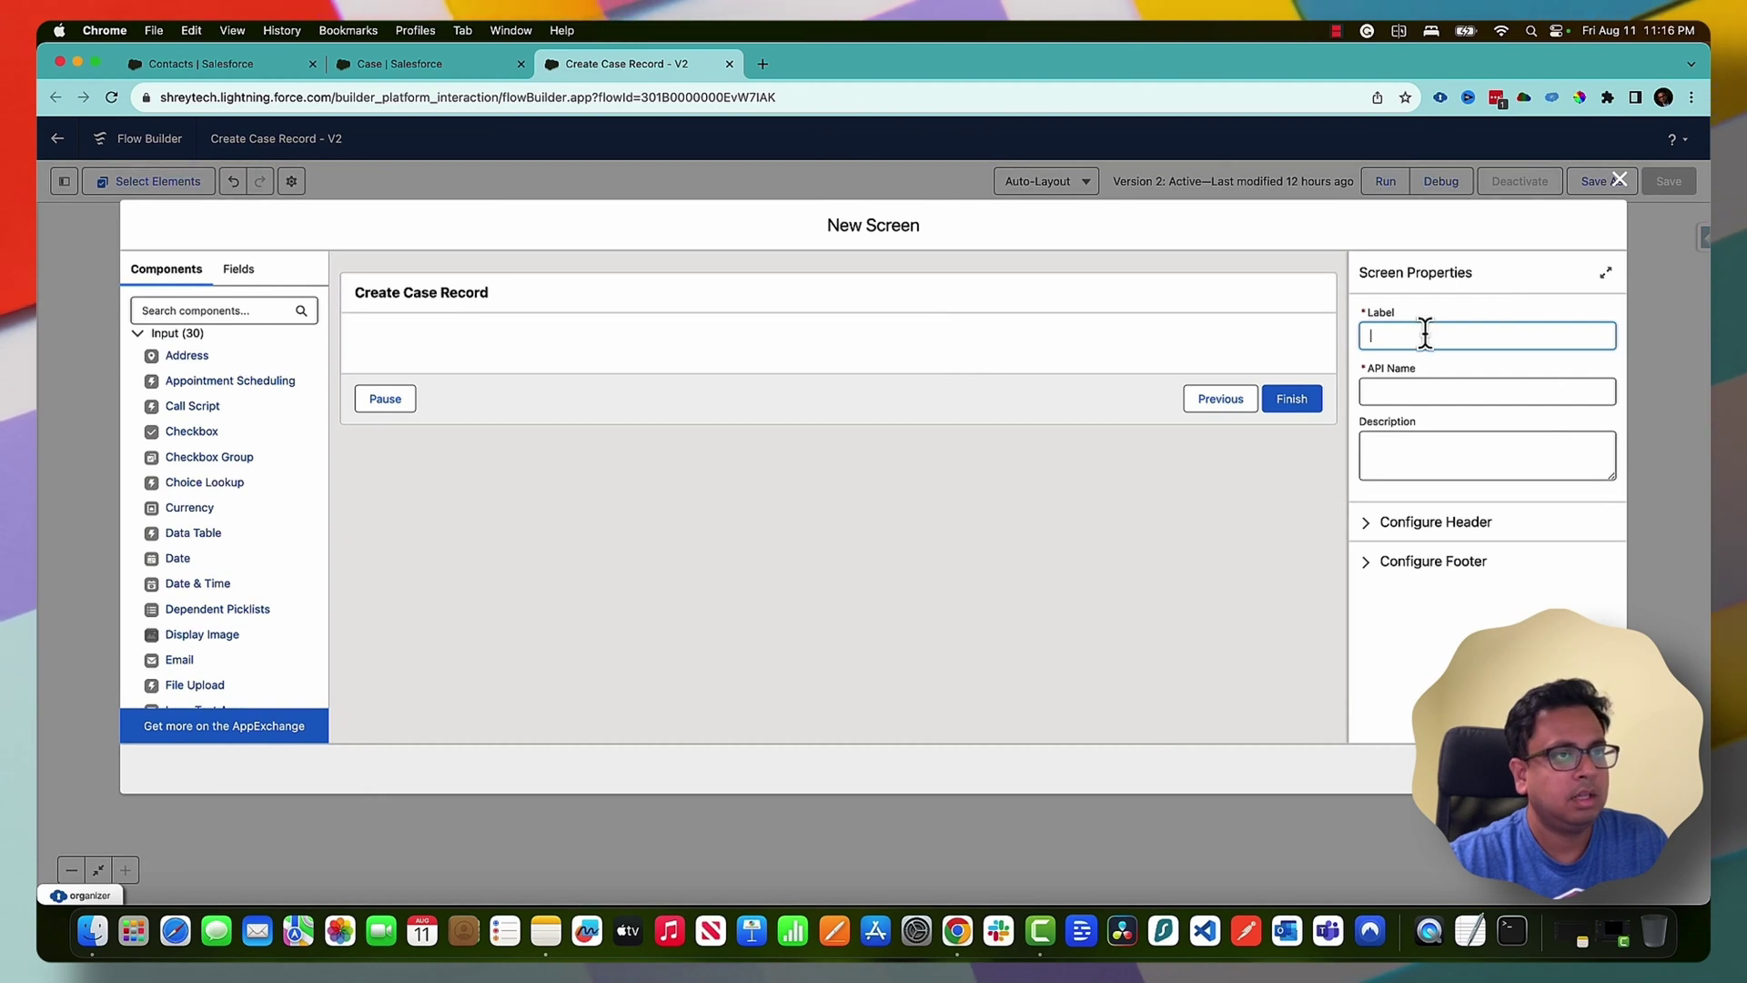
pyautogui.write('Error MEs')
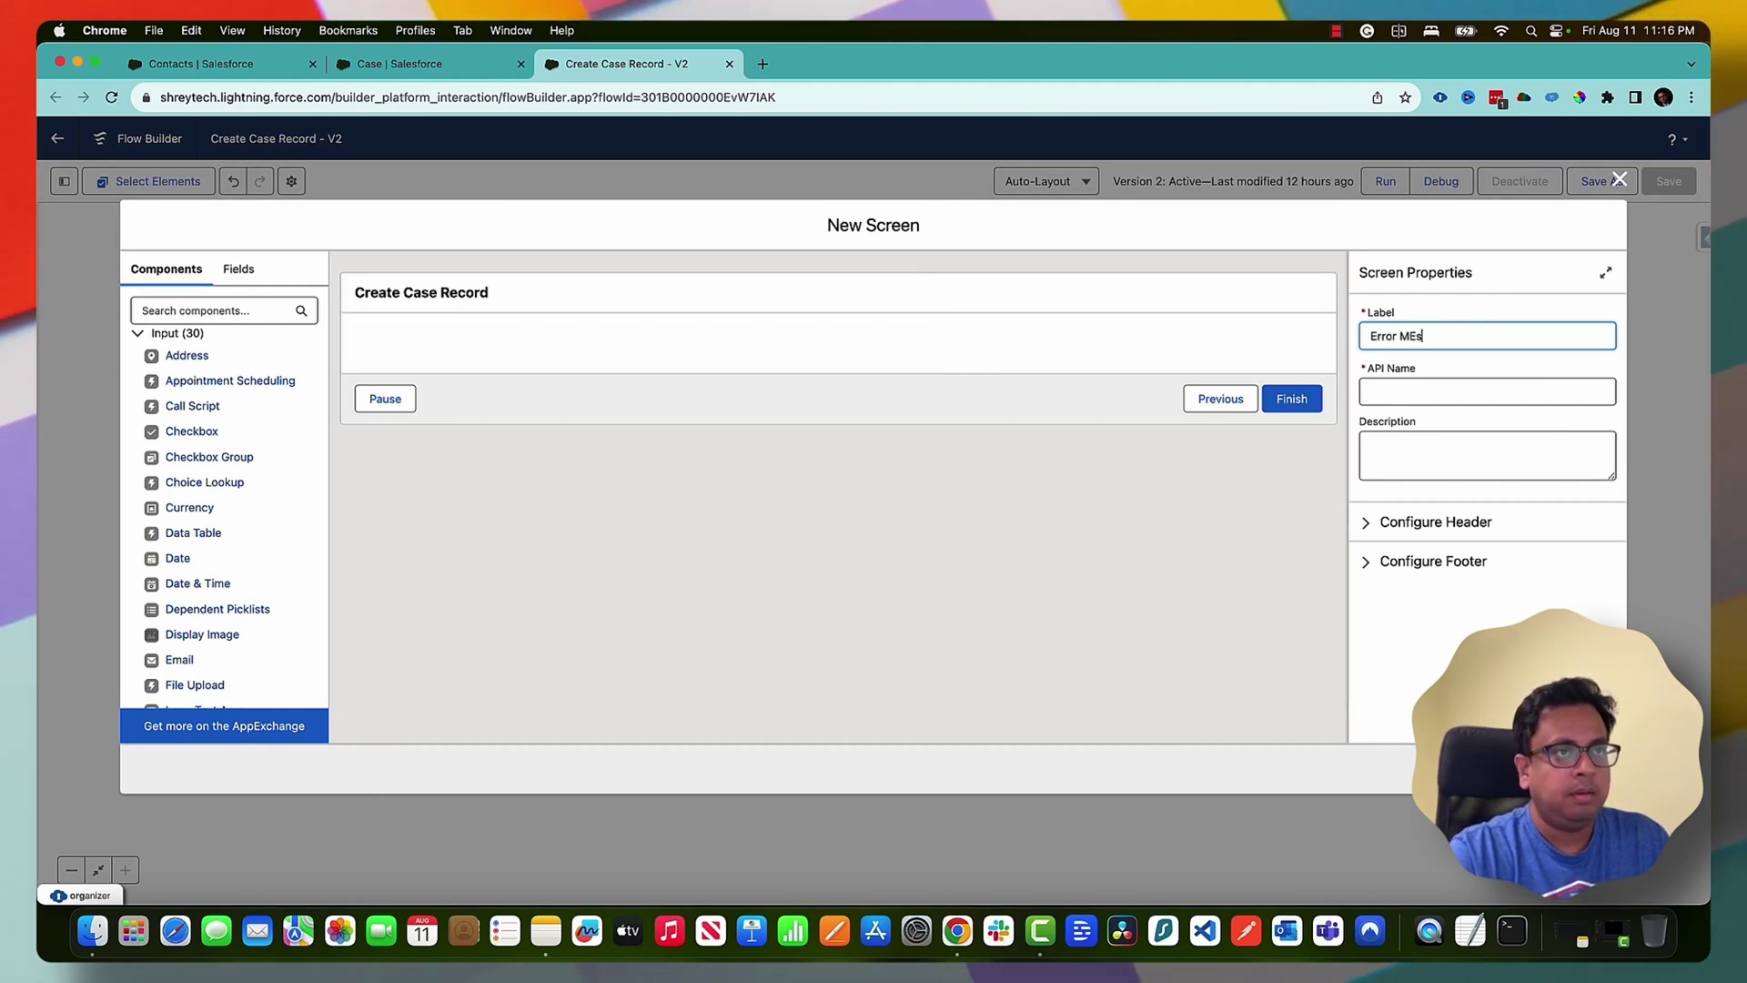
pyautogui.write('sa')
pyautogui.press('BackSpace')
pyautogui.press('BackSpace')
pyautogui.press('BackSpace')
pyautogui.press('BackSpace')
pyautogui.write('essage')
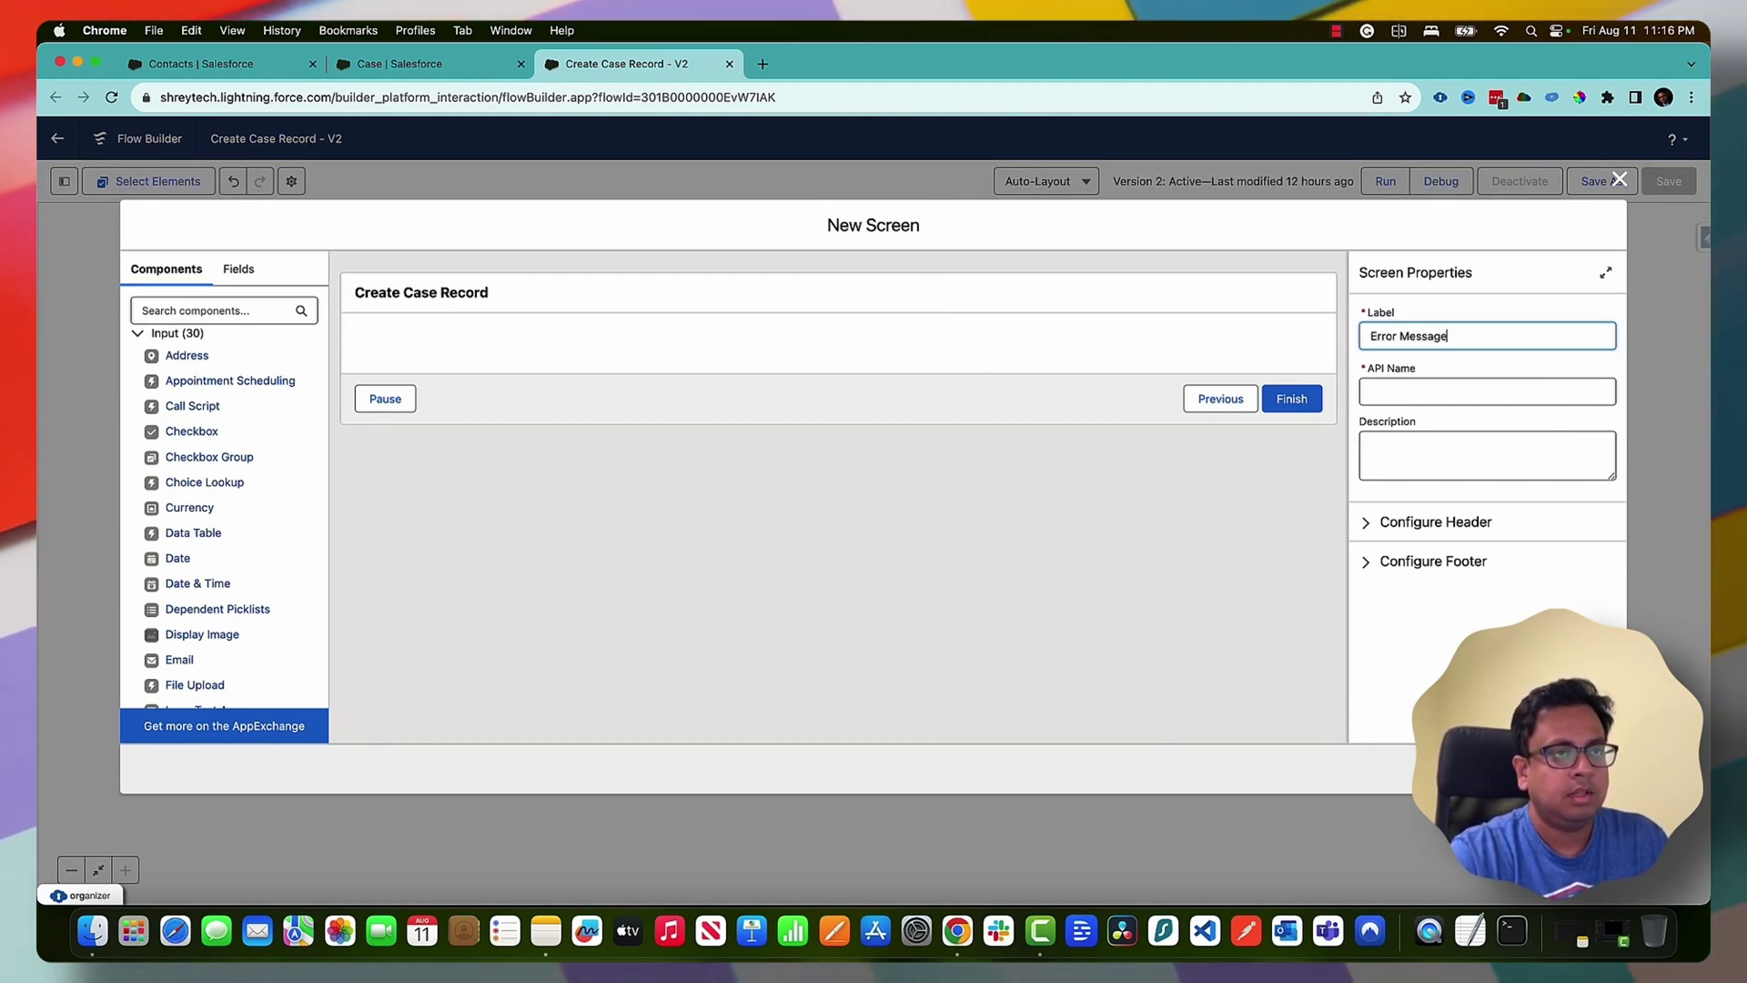
pyautogui.press('Tab')
pyautogui.click(1406, 336)
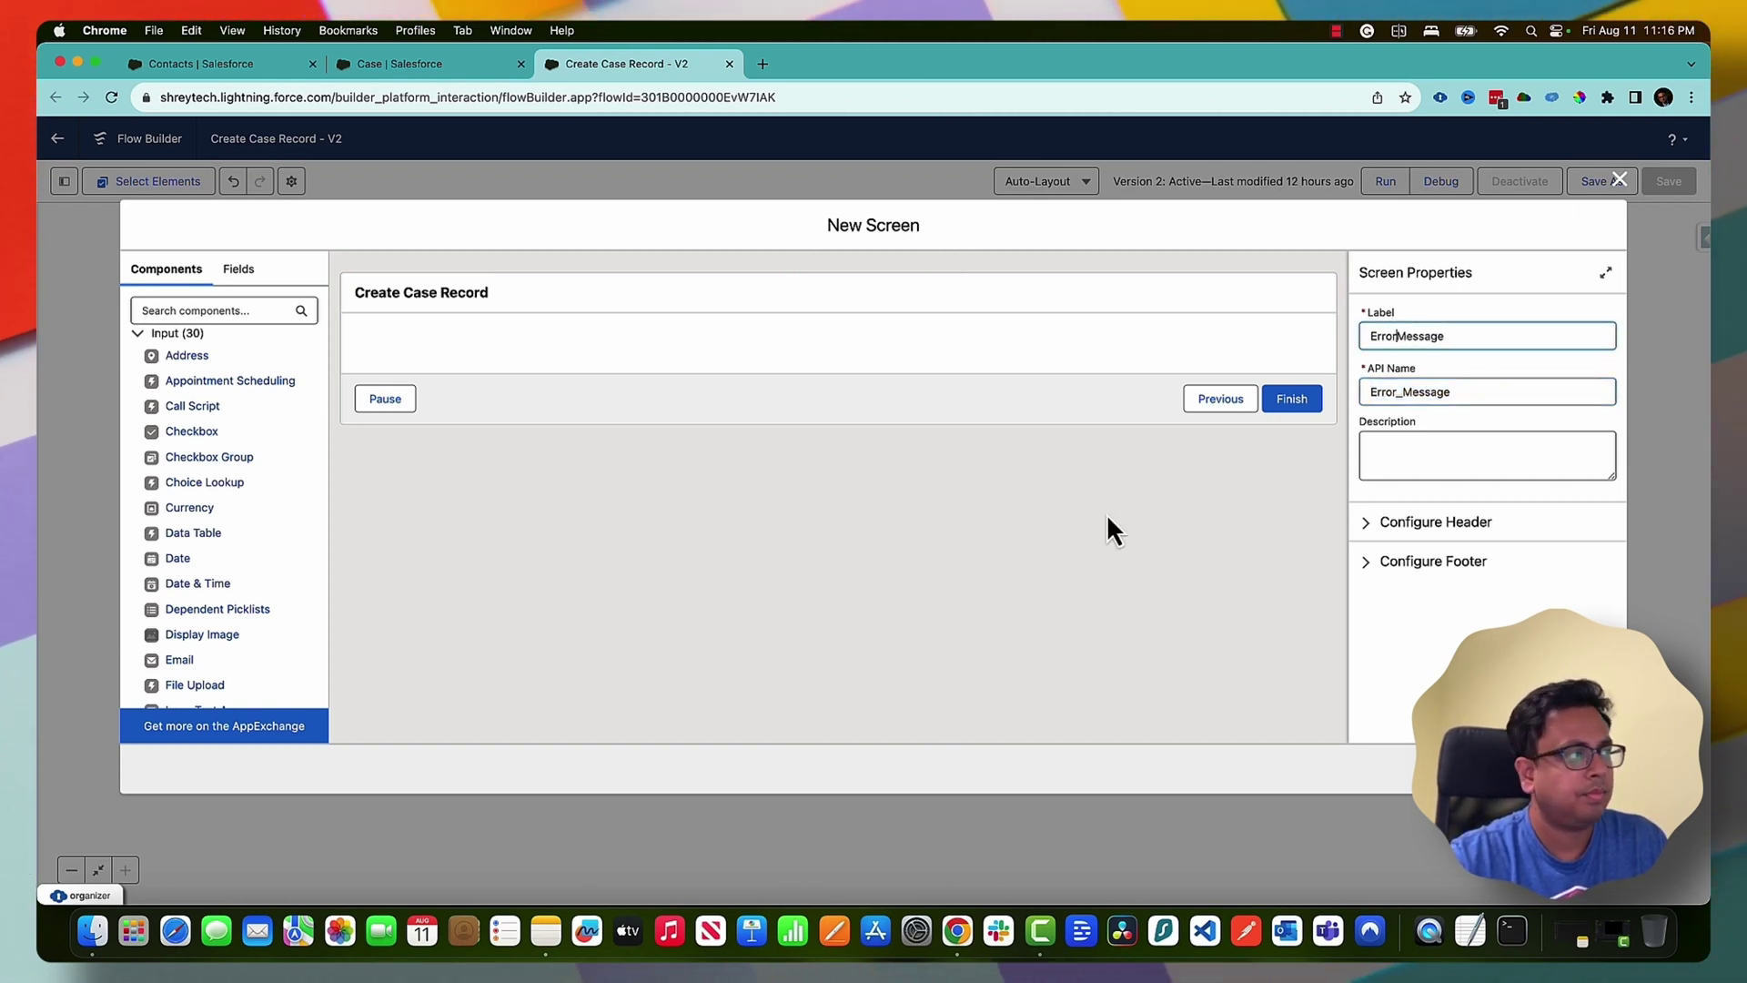
# Add a Display Text named Message reading 'Opps!! Something wrong happened.' in bold red
pyautogui.scroll(-10, 200, 492)
pyautogui.moveTo(210, 673); pyautogui.dragTo(464, 360)
pyautogui.click(1431, 339)
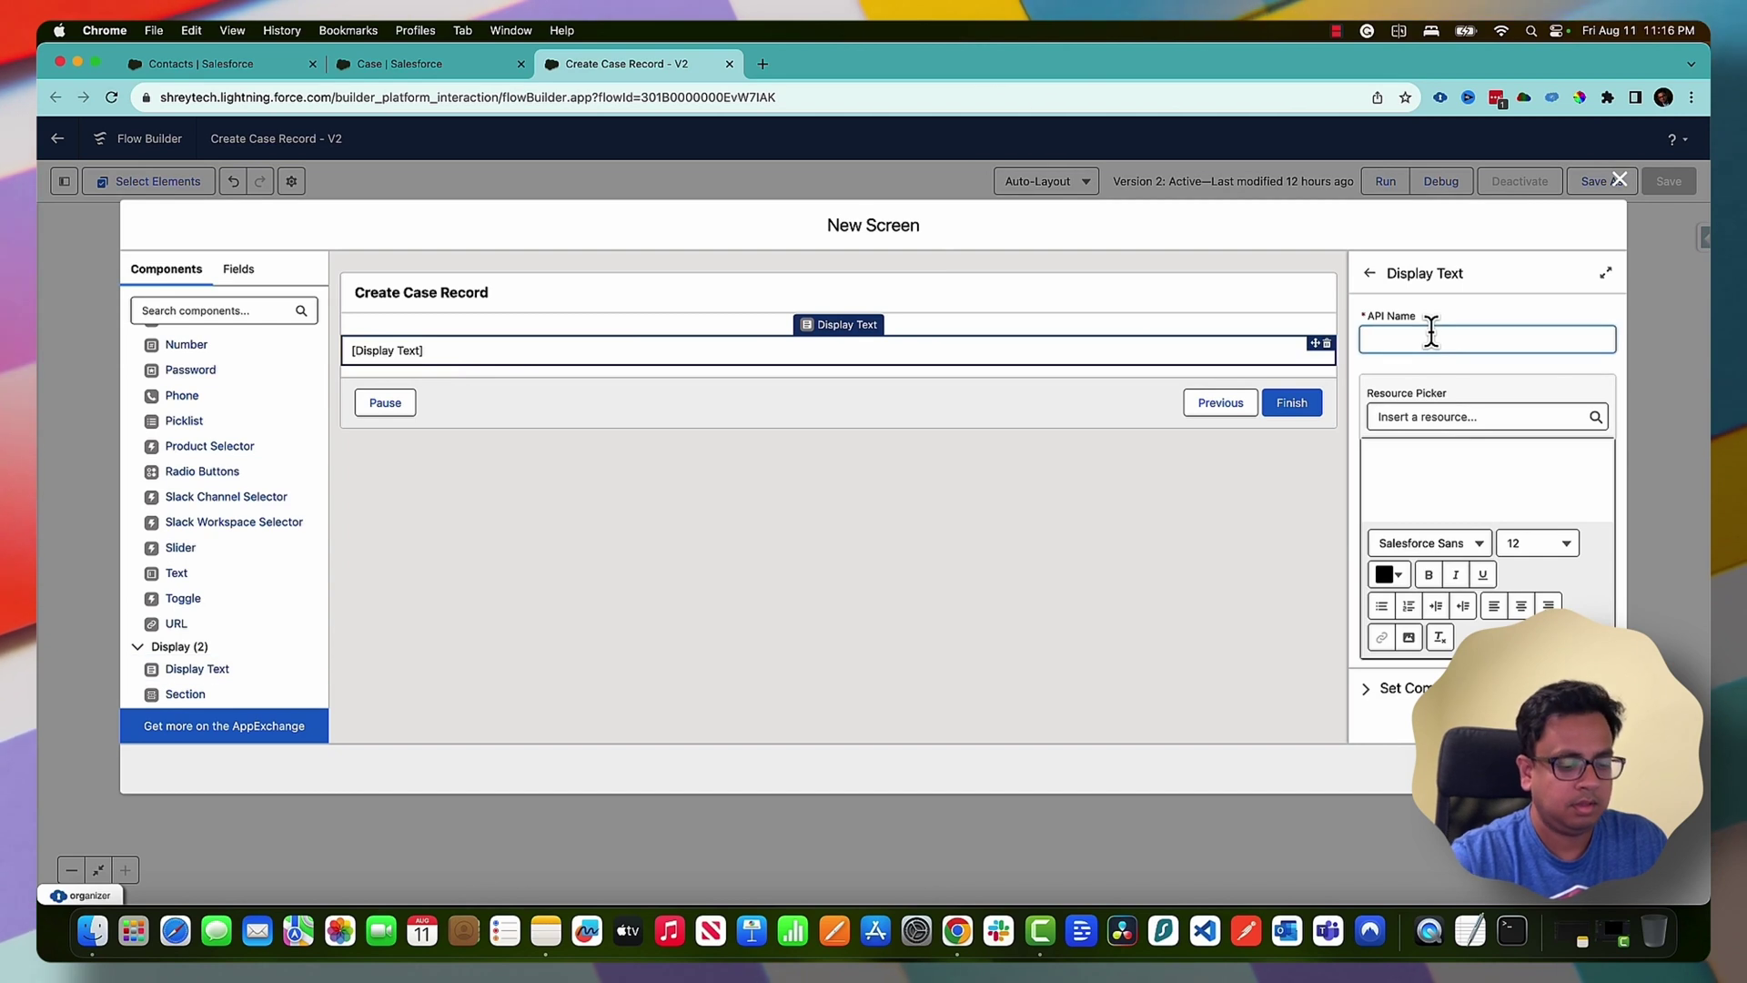
pyautogui.write('Message')
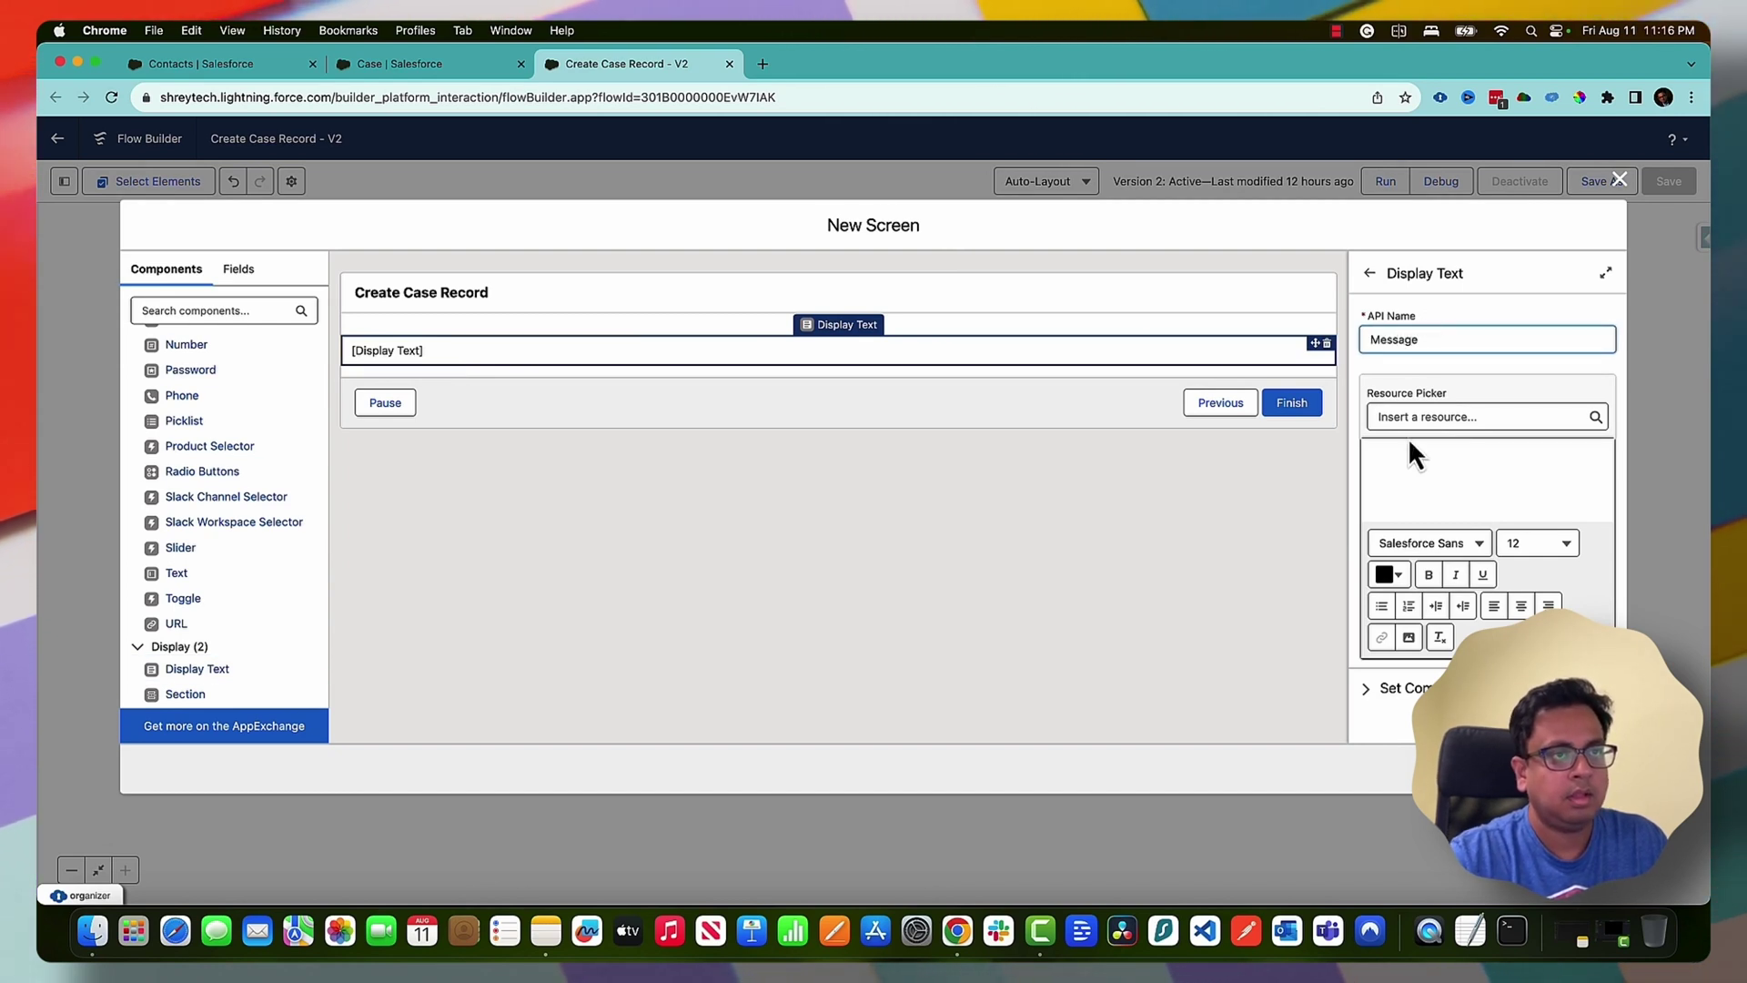
pyautogui.click(1412, 455)
pyautogui.write('Something')
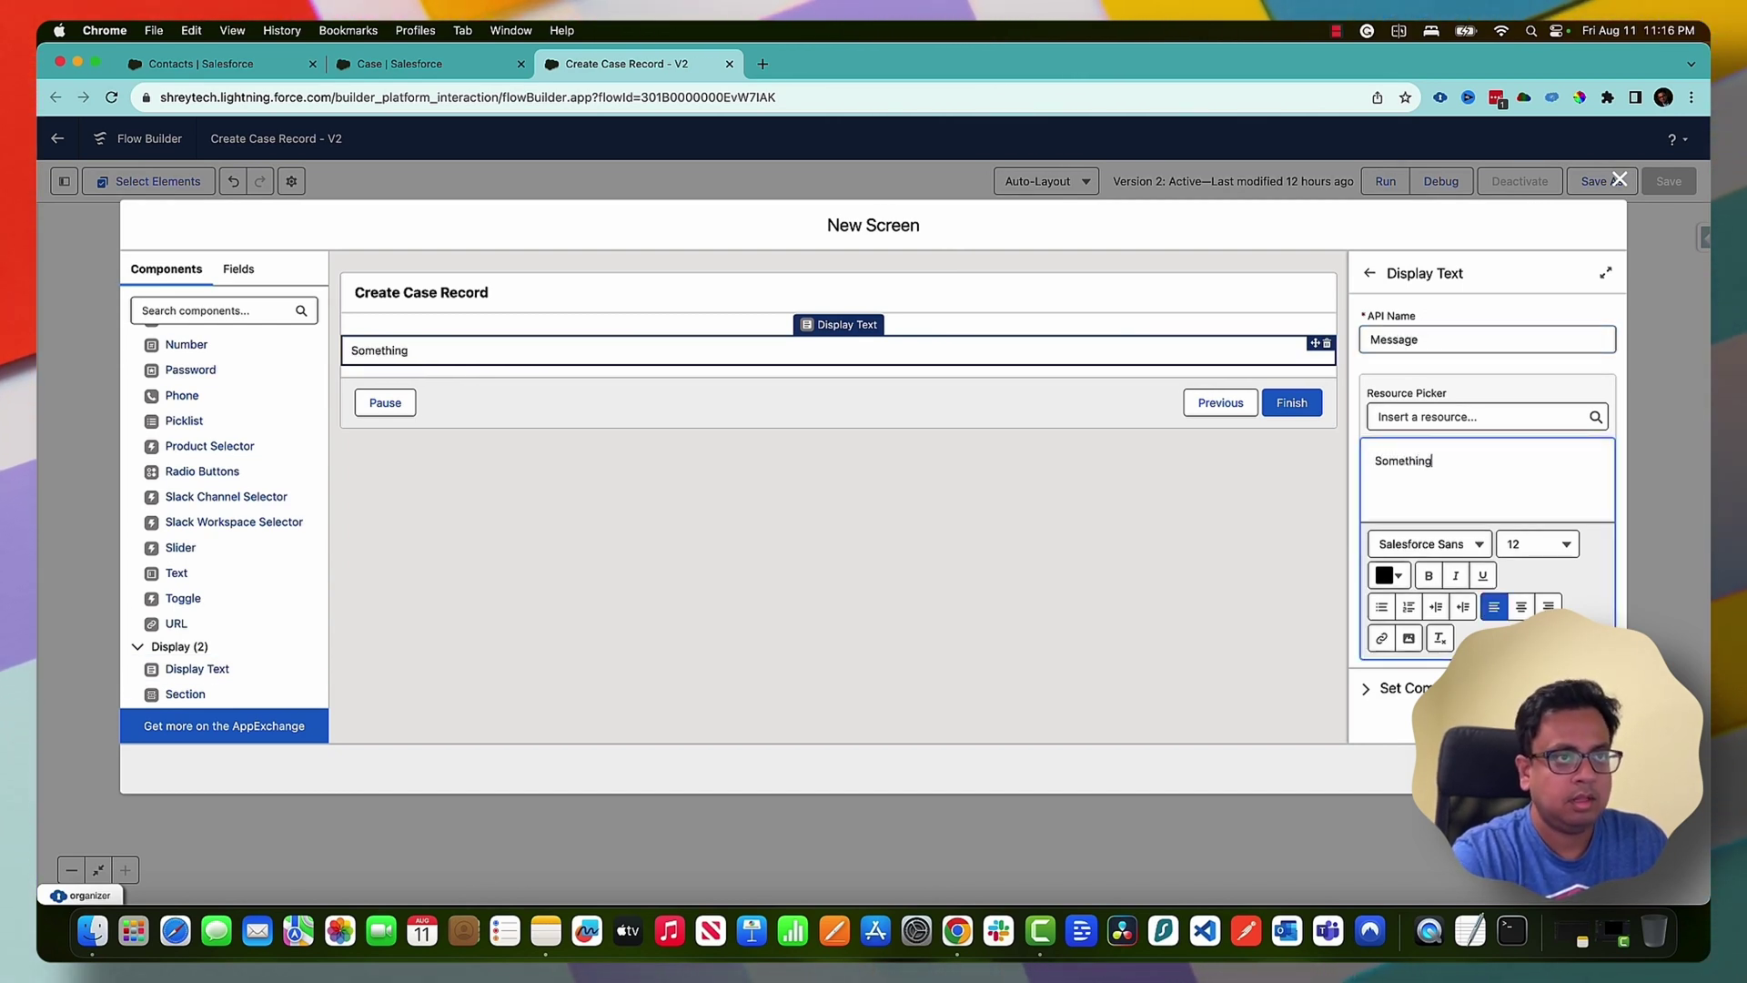
pyautogui.write(' wron')
pyautogui.press('BackSpace')
pyautogui.write('ong happened.')
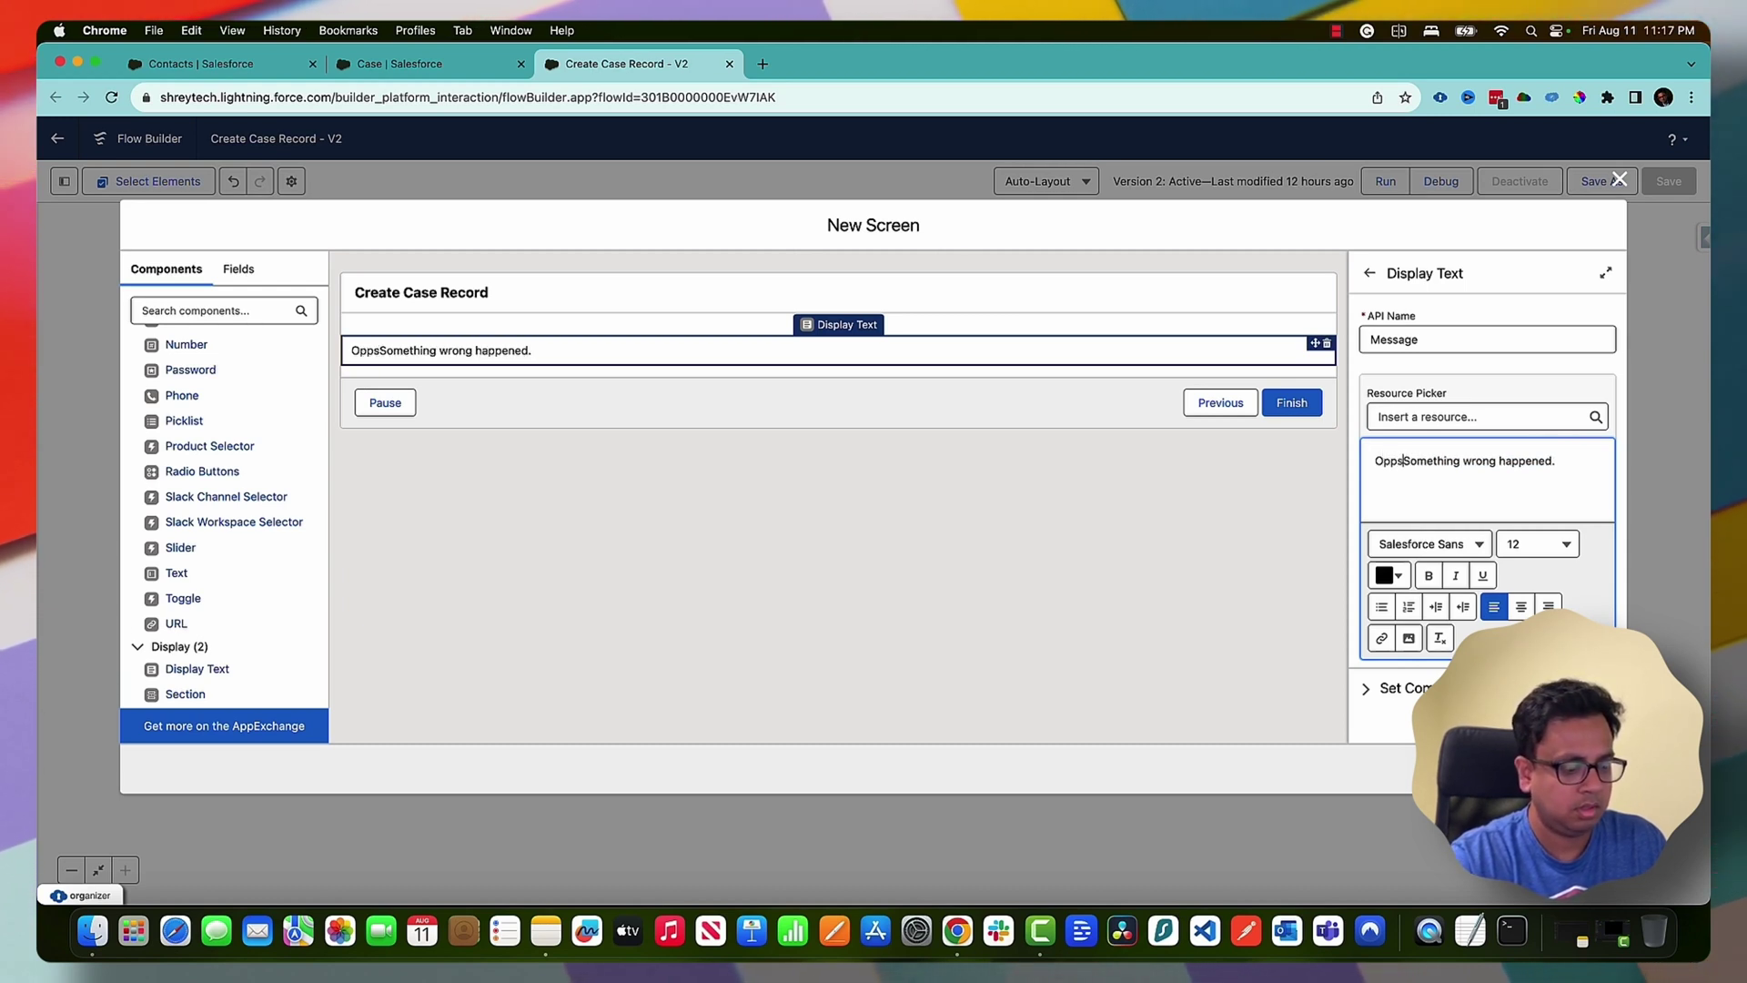
pyautogui.write('s!!')
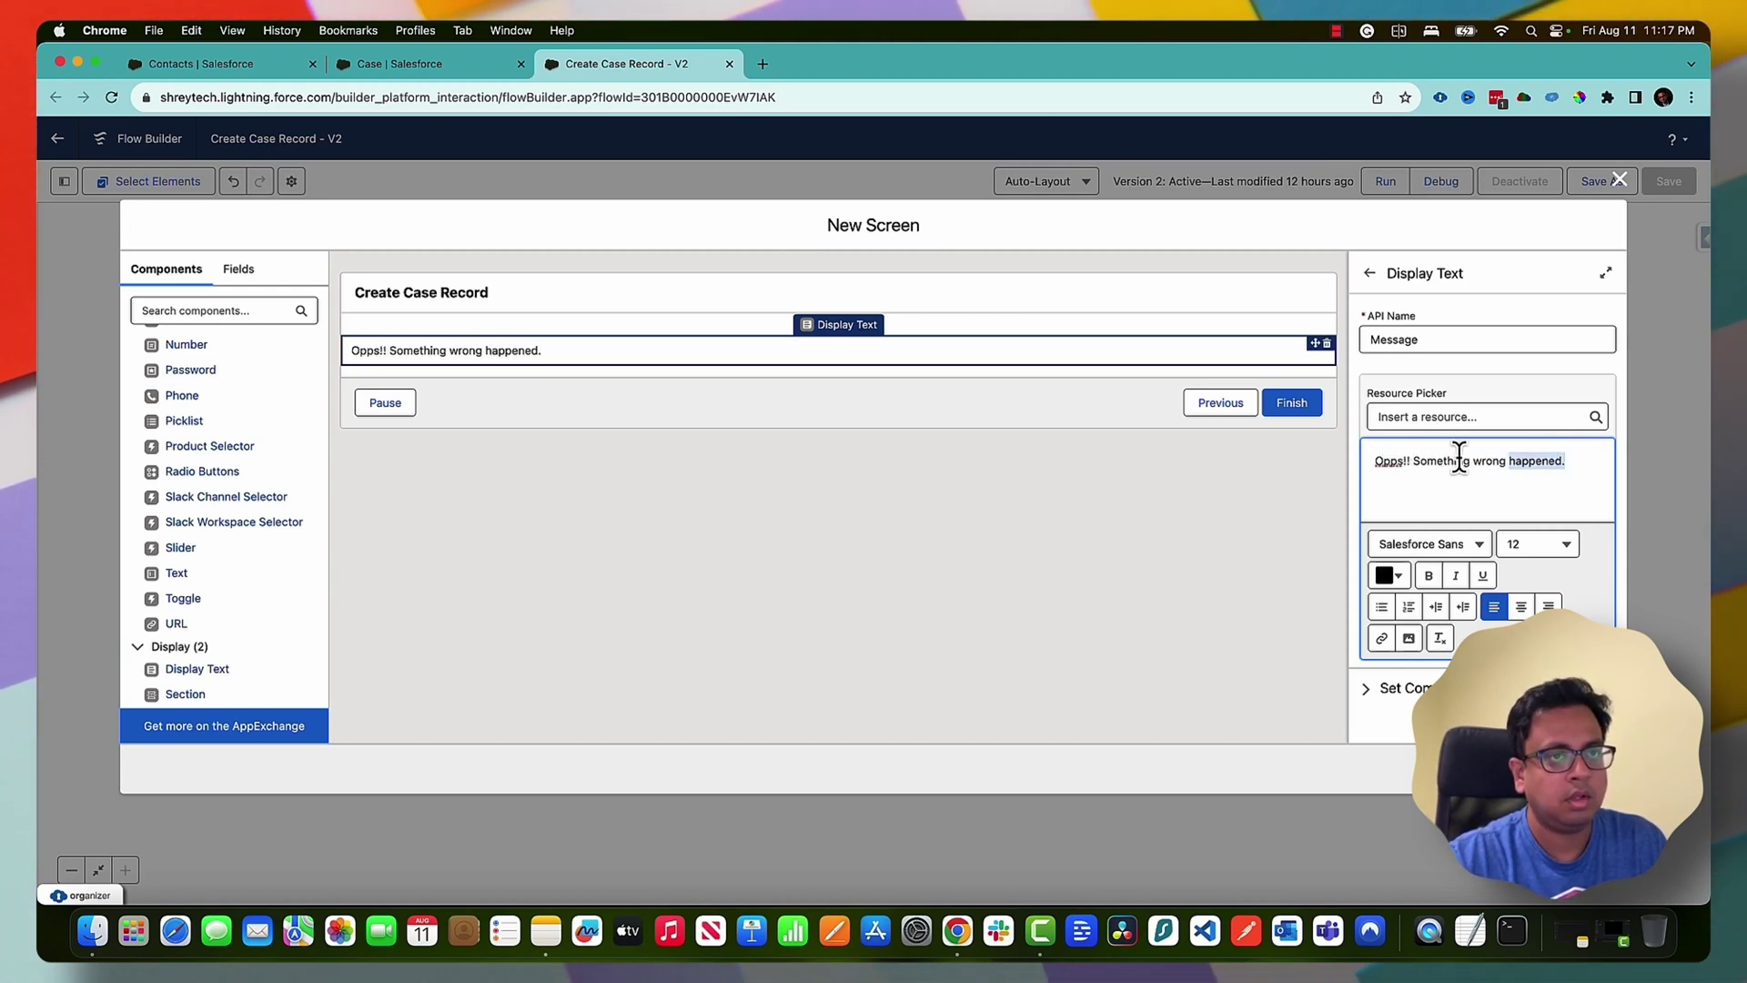
pyautogui.click(1401, 576)
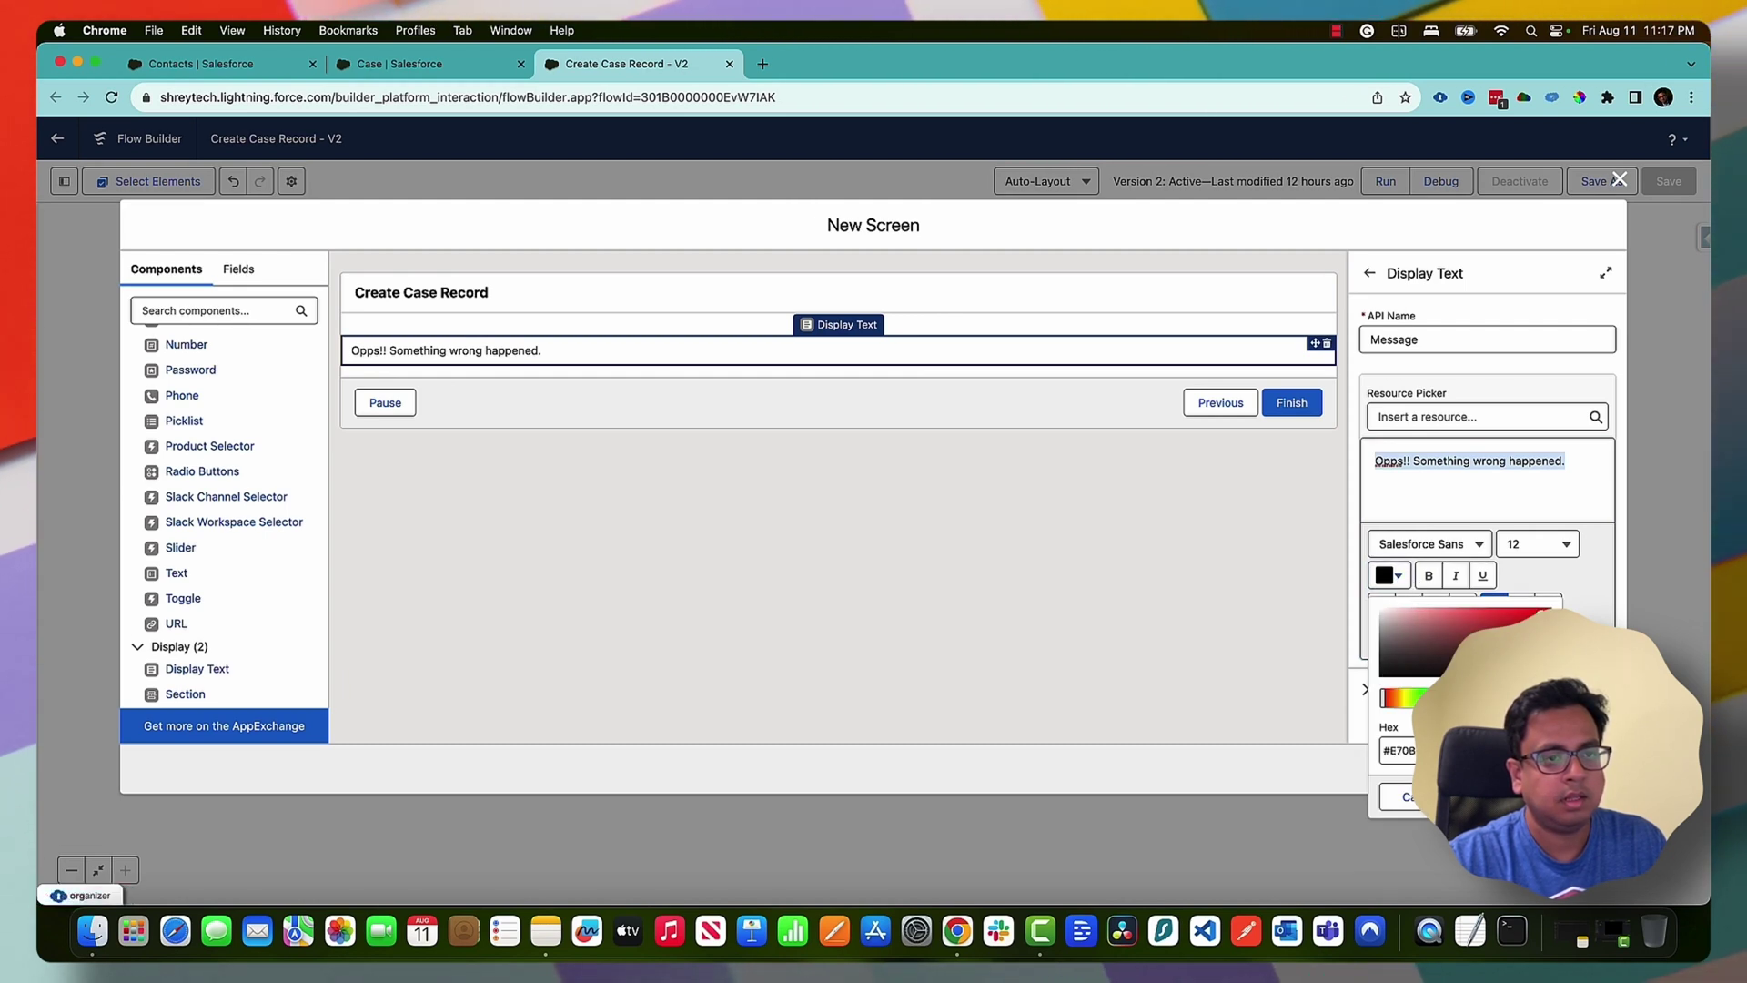
pyautogui.click(1483, 797)
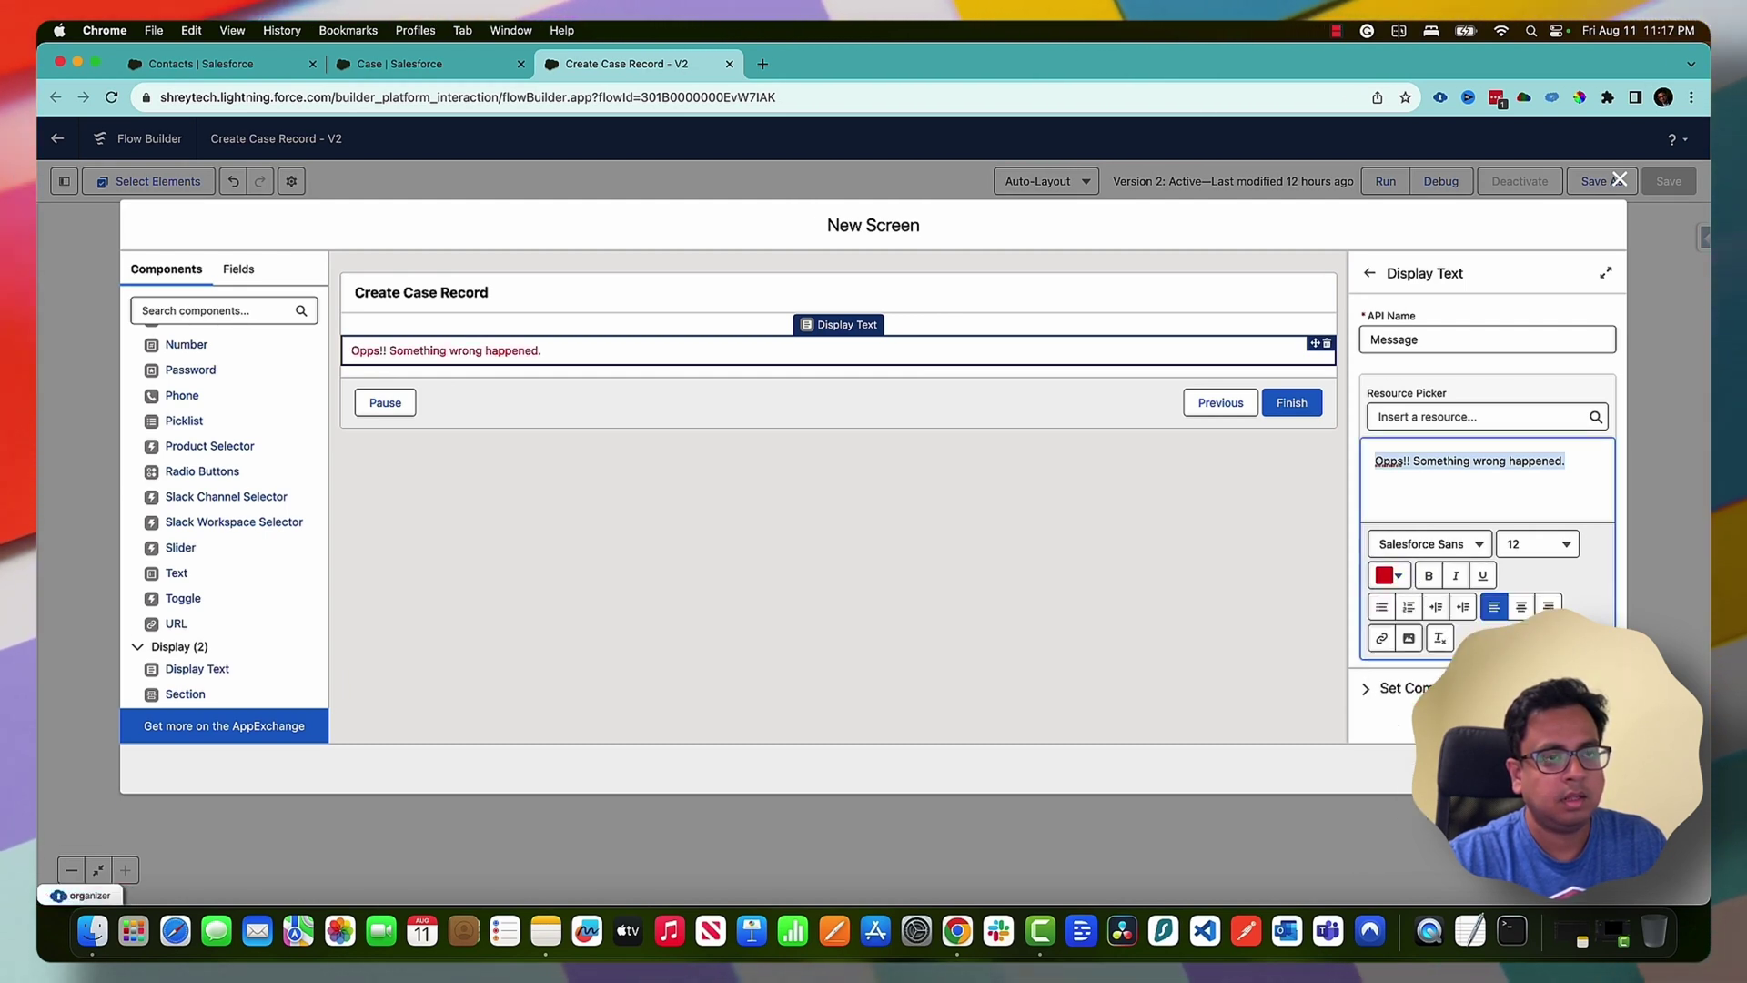
pyautogui.click(1429, 575)
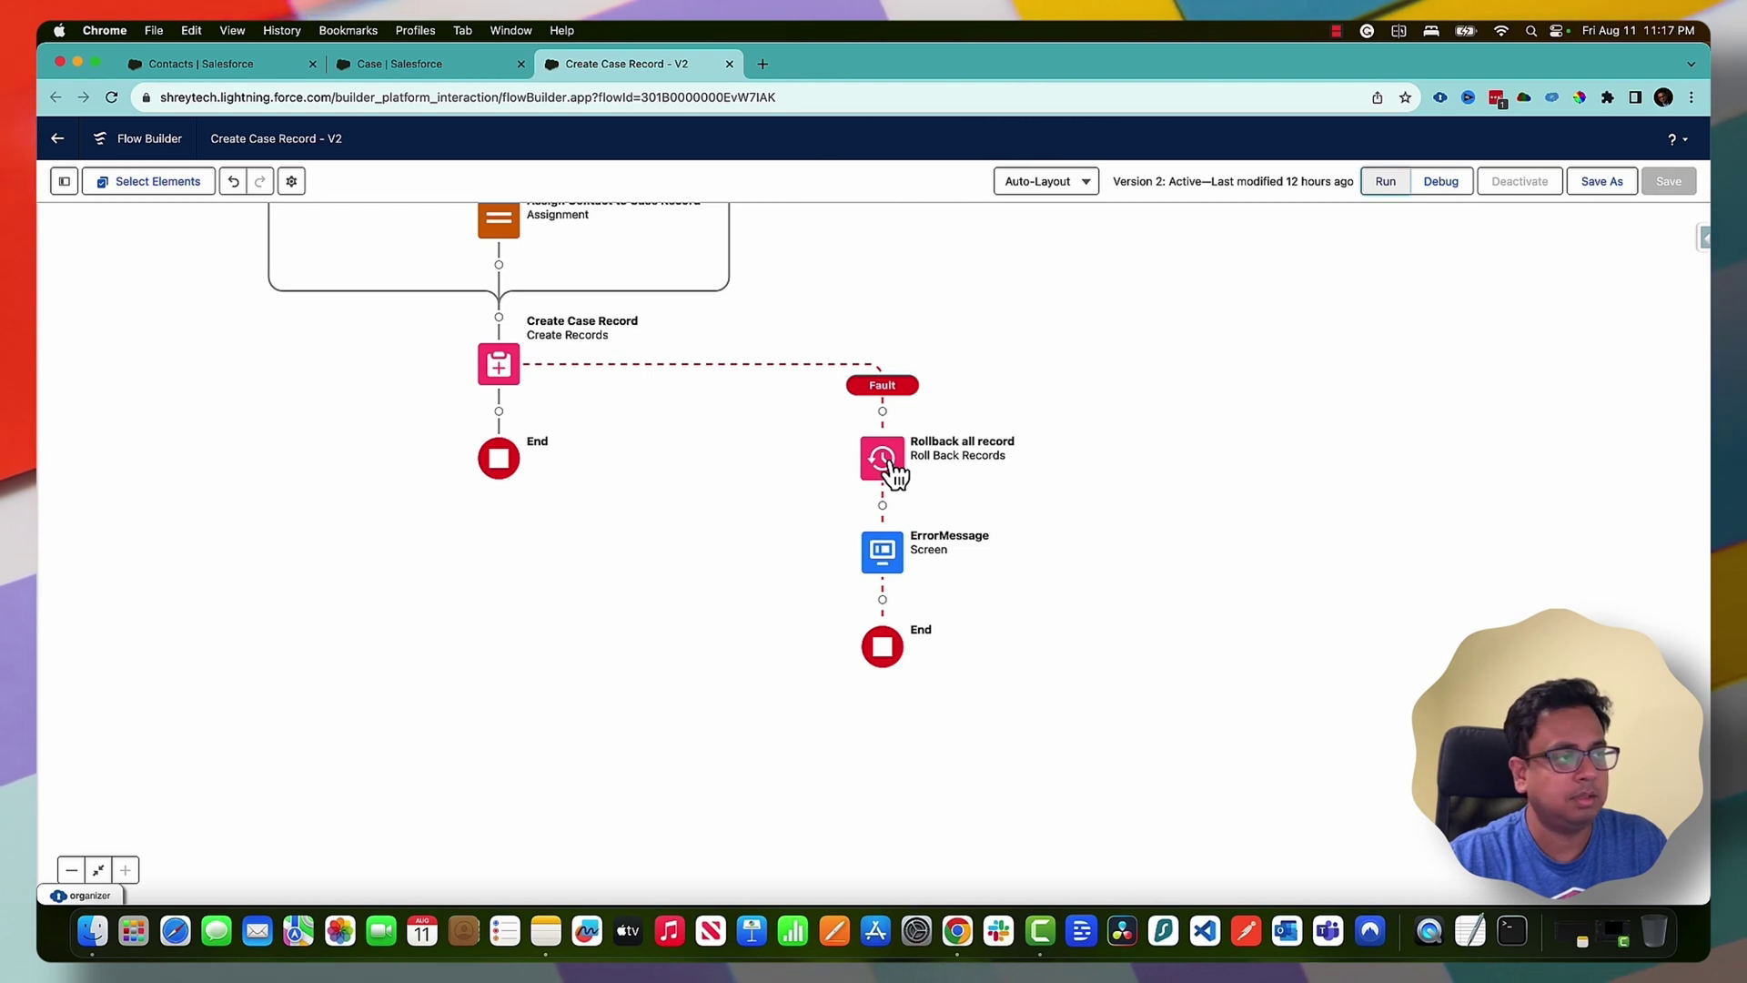
# Connect the ErrorMessage screen back to the Create Case screen
pyautogui.hscroll(2, 1252, 489)
pyautogui.scroll(1, 1252, 489)
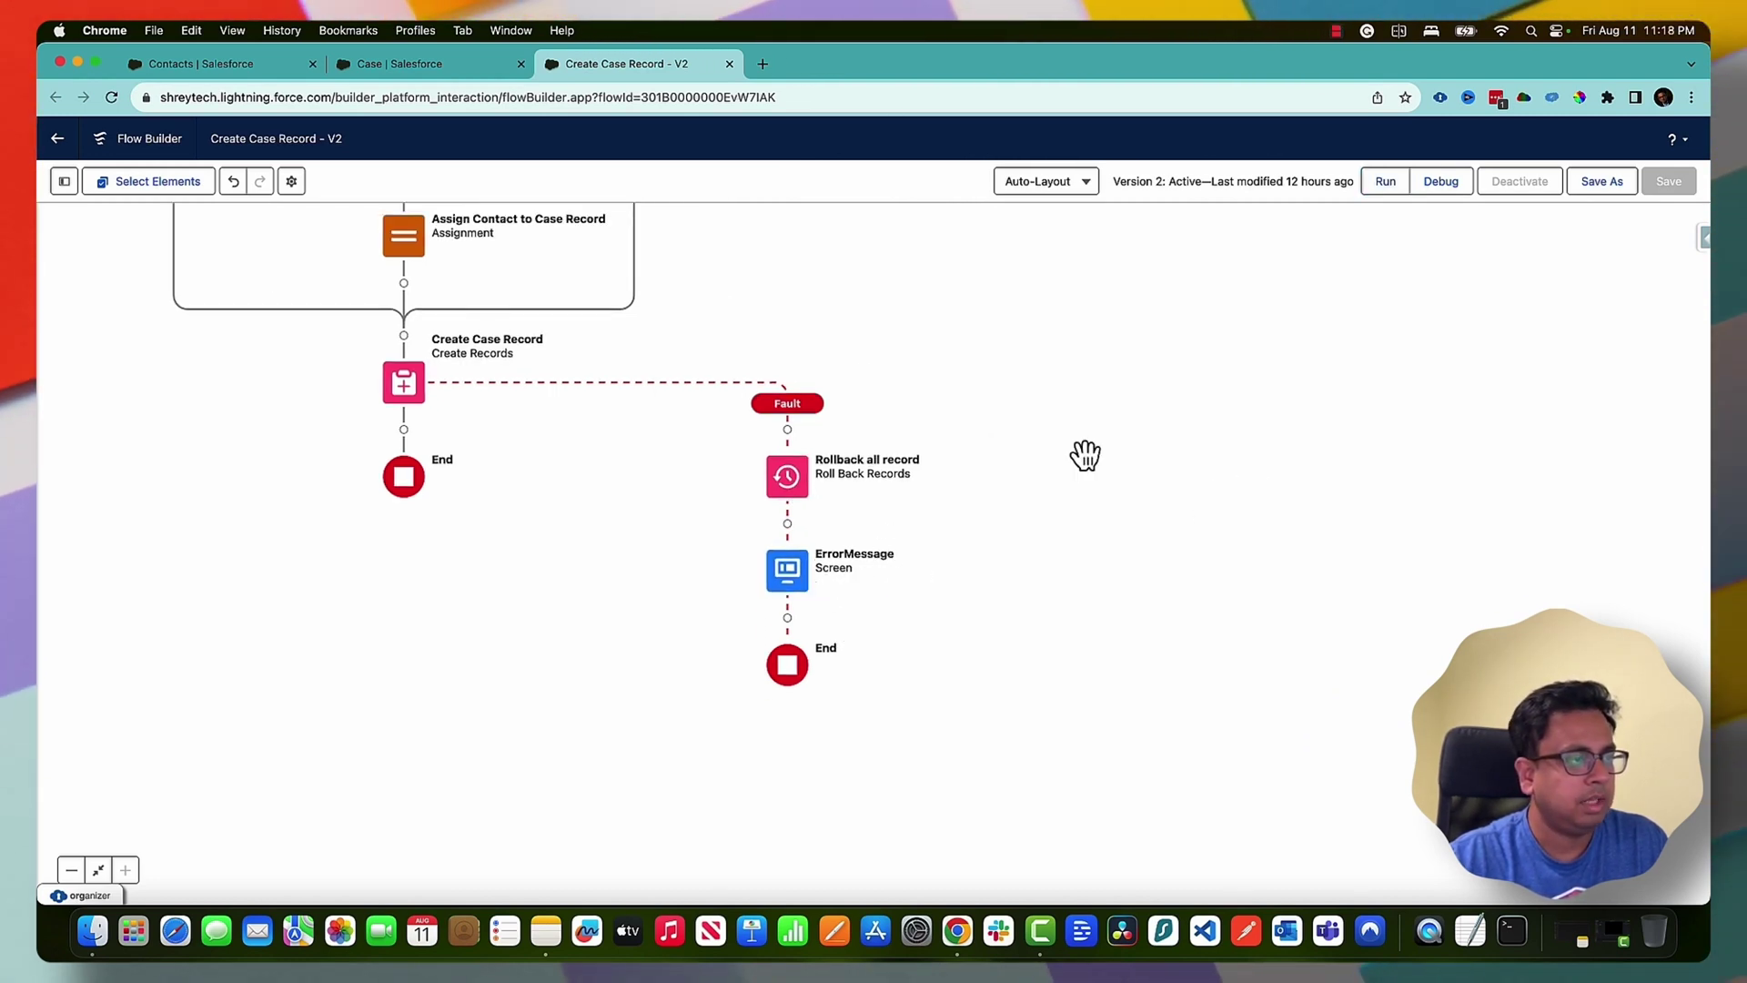
pyautogui.scroll(6, 1001, 500)
pyautogui.hscroll(-1, 1001, 500)
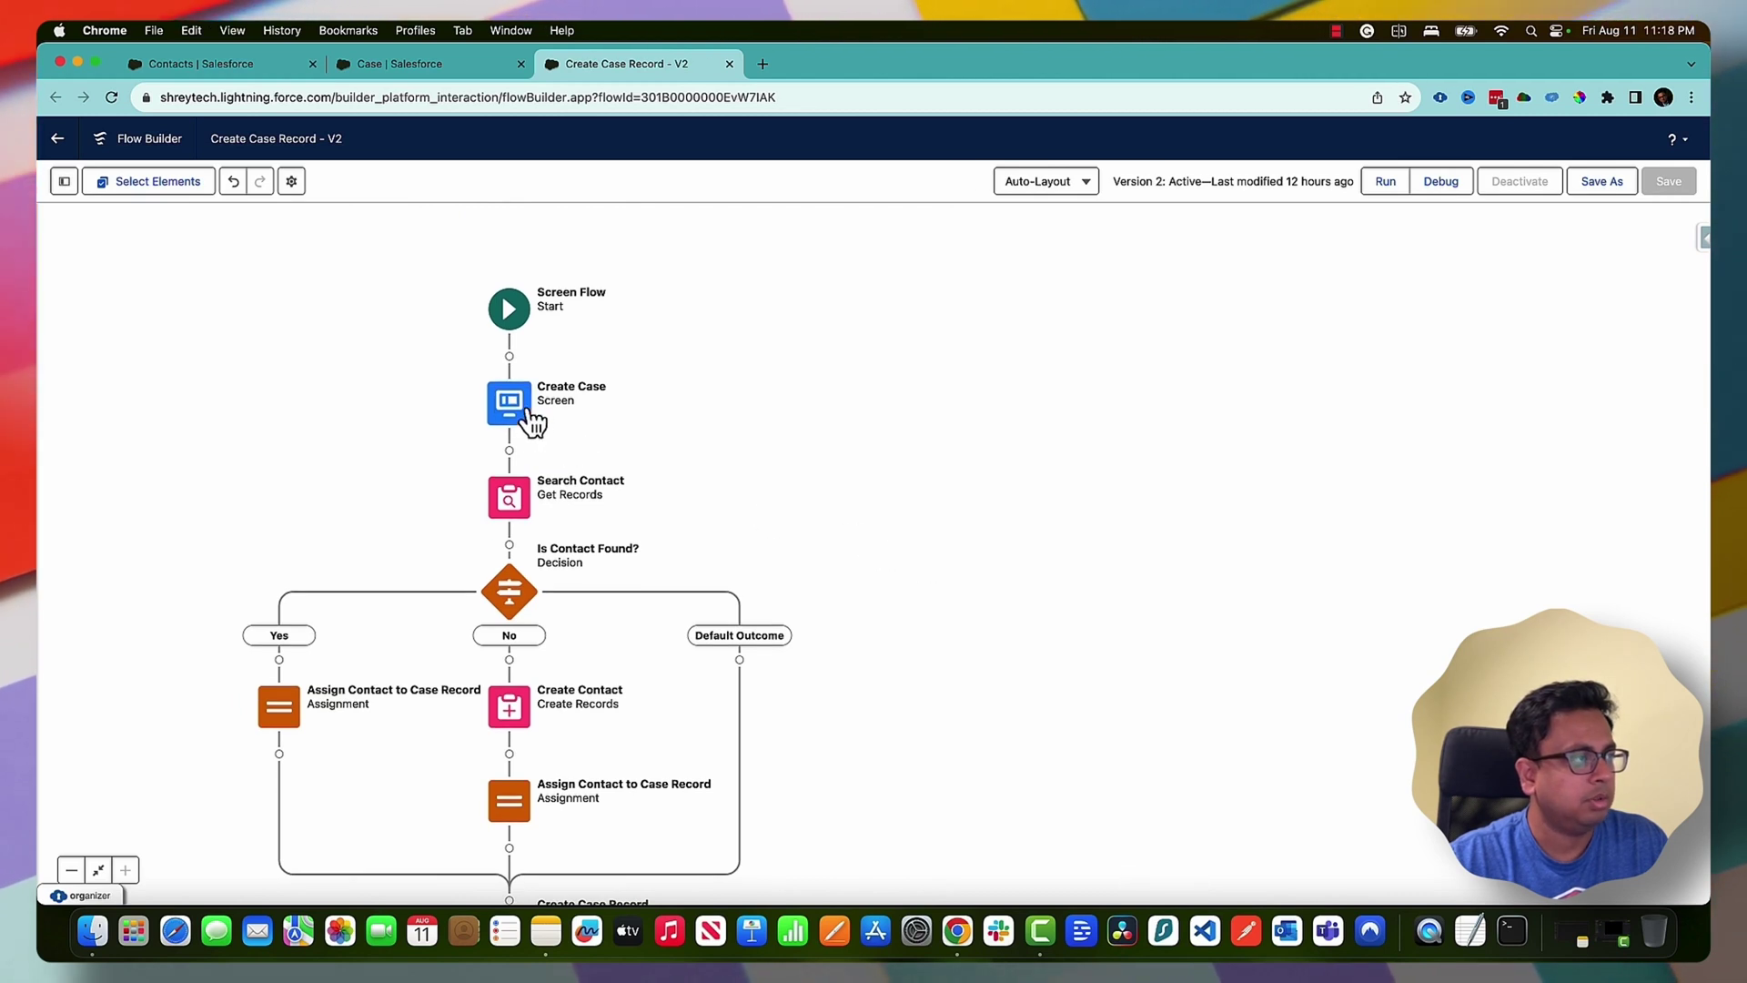
pyautogui.scroll(-5, 1001, 501)
pyautogui.hscroll(2, 1001, 501)
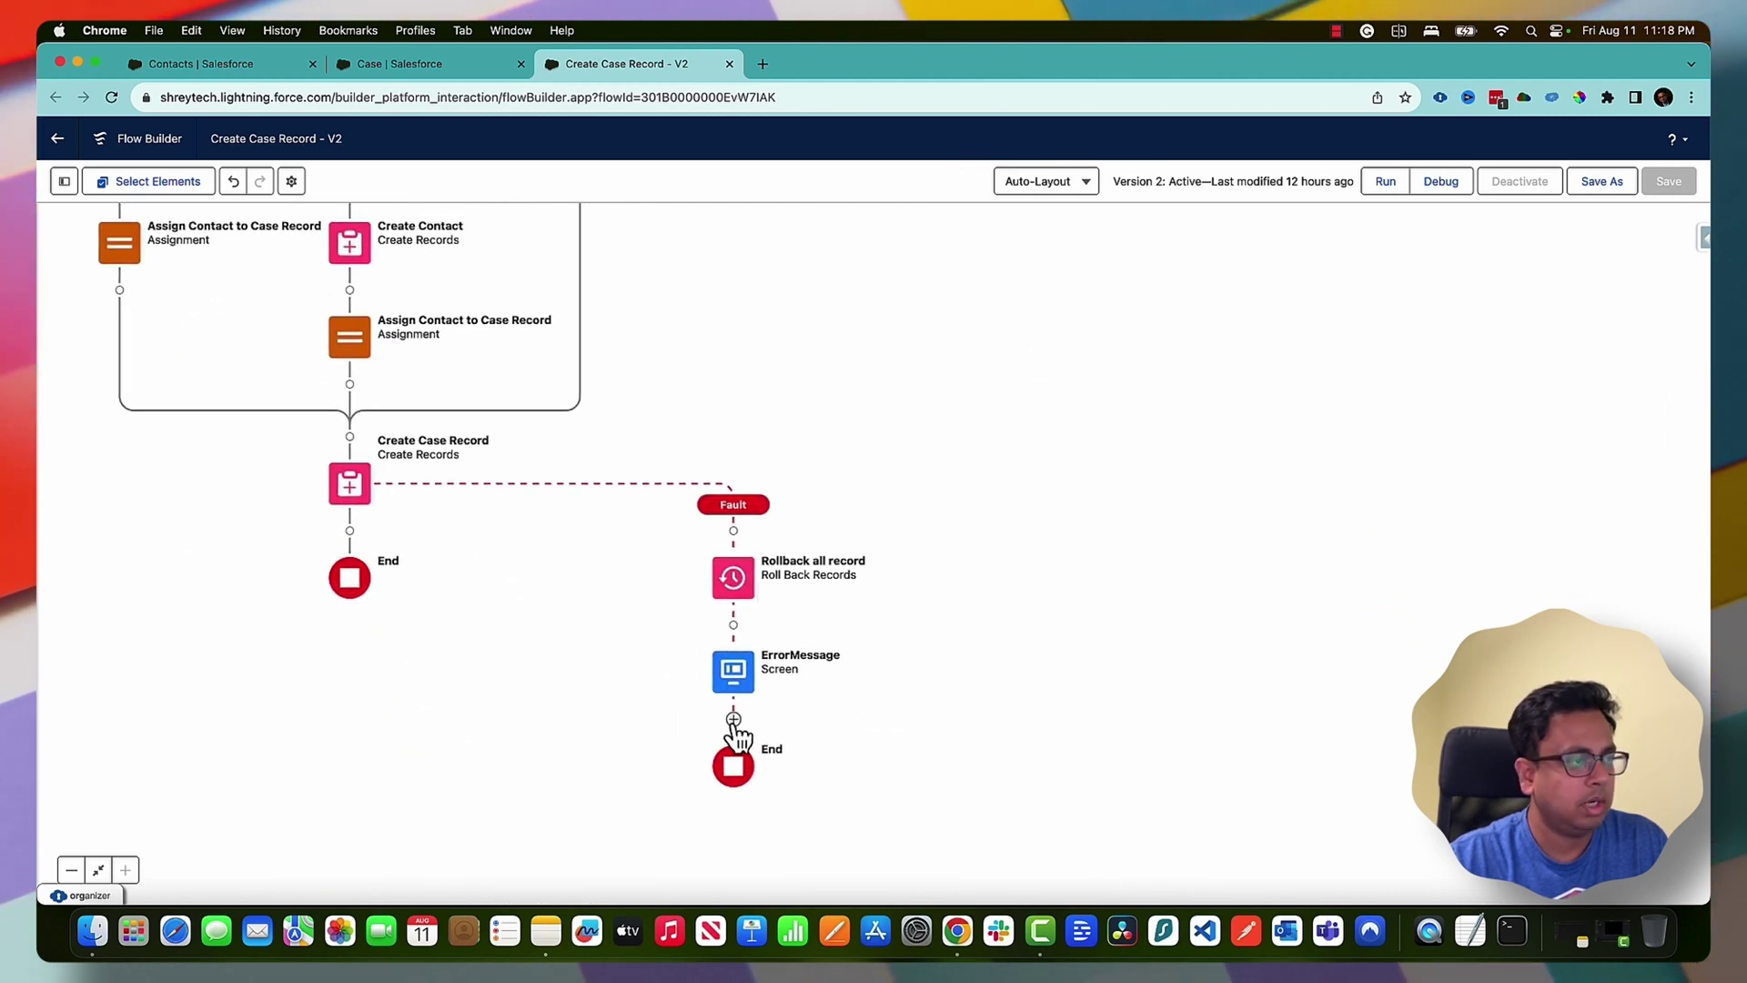
pyautogui.click(734, 720)
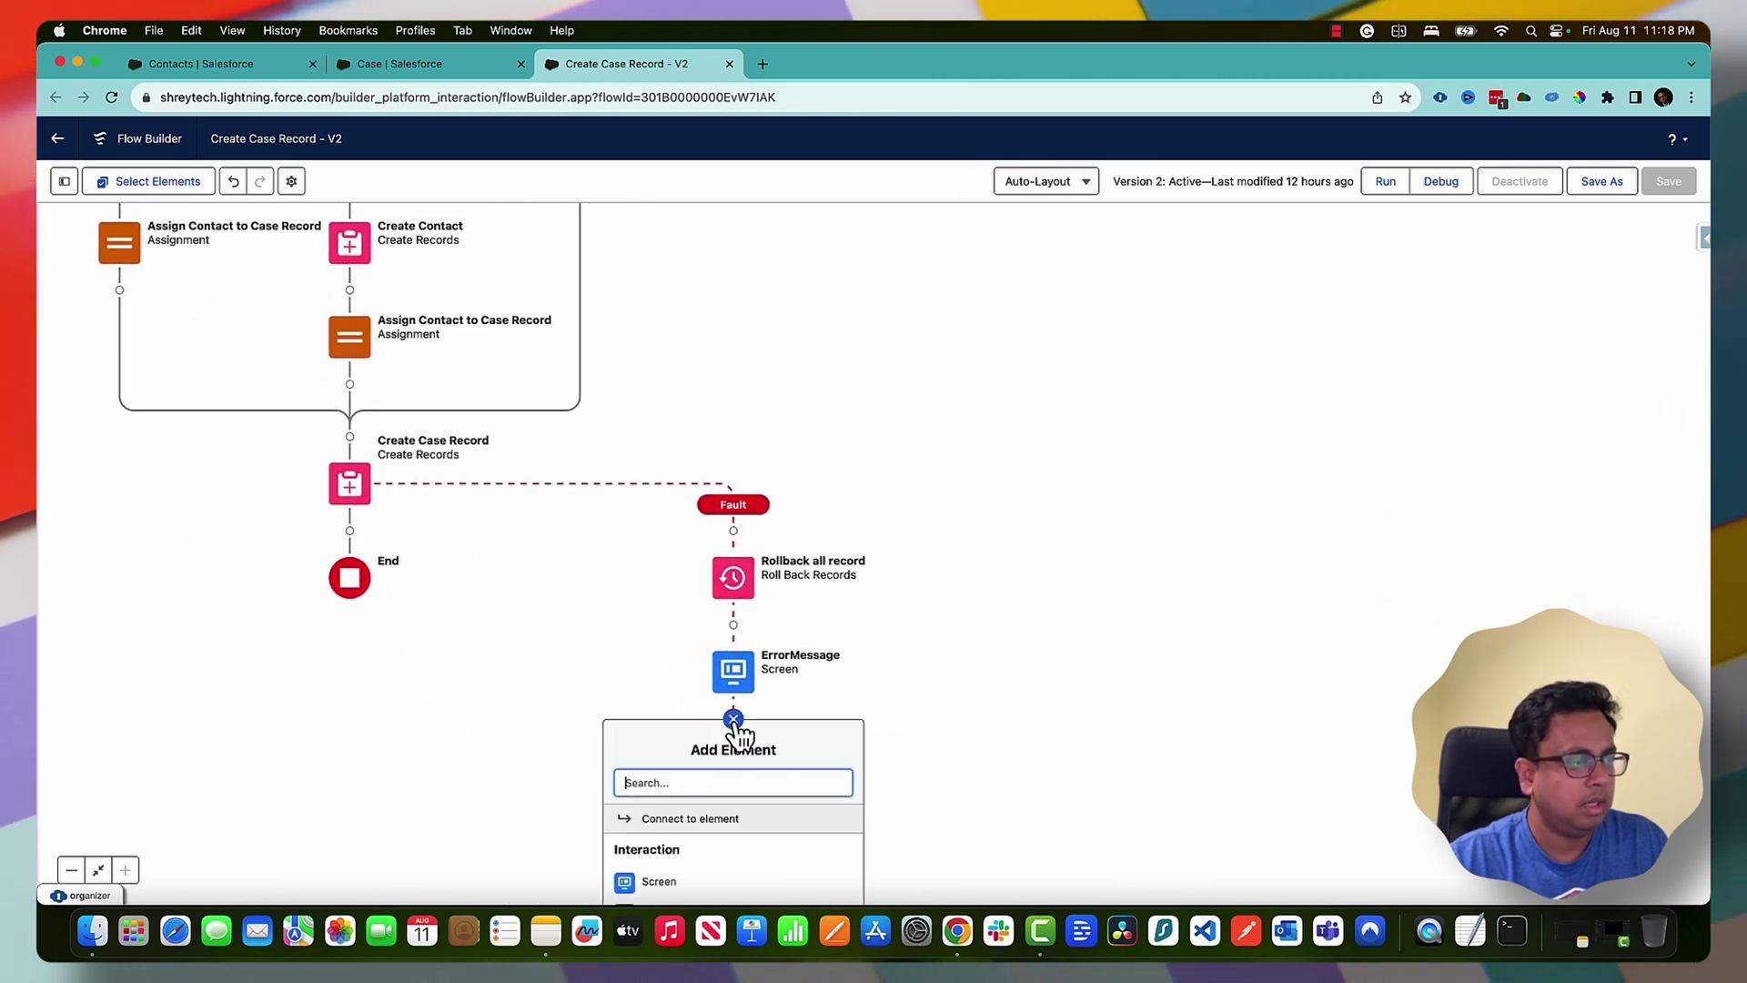
pyautogui.click(711, 820)
pyautogui.moveTo(874, 393); pyautogui.dragTo(1336, 891)
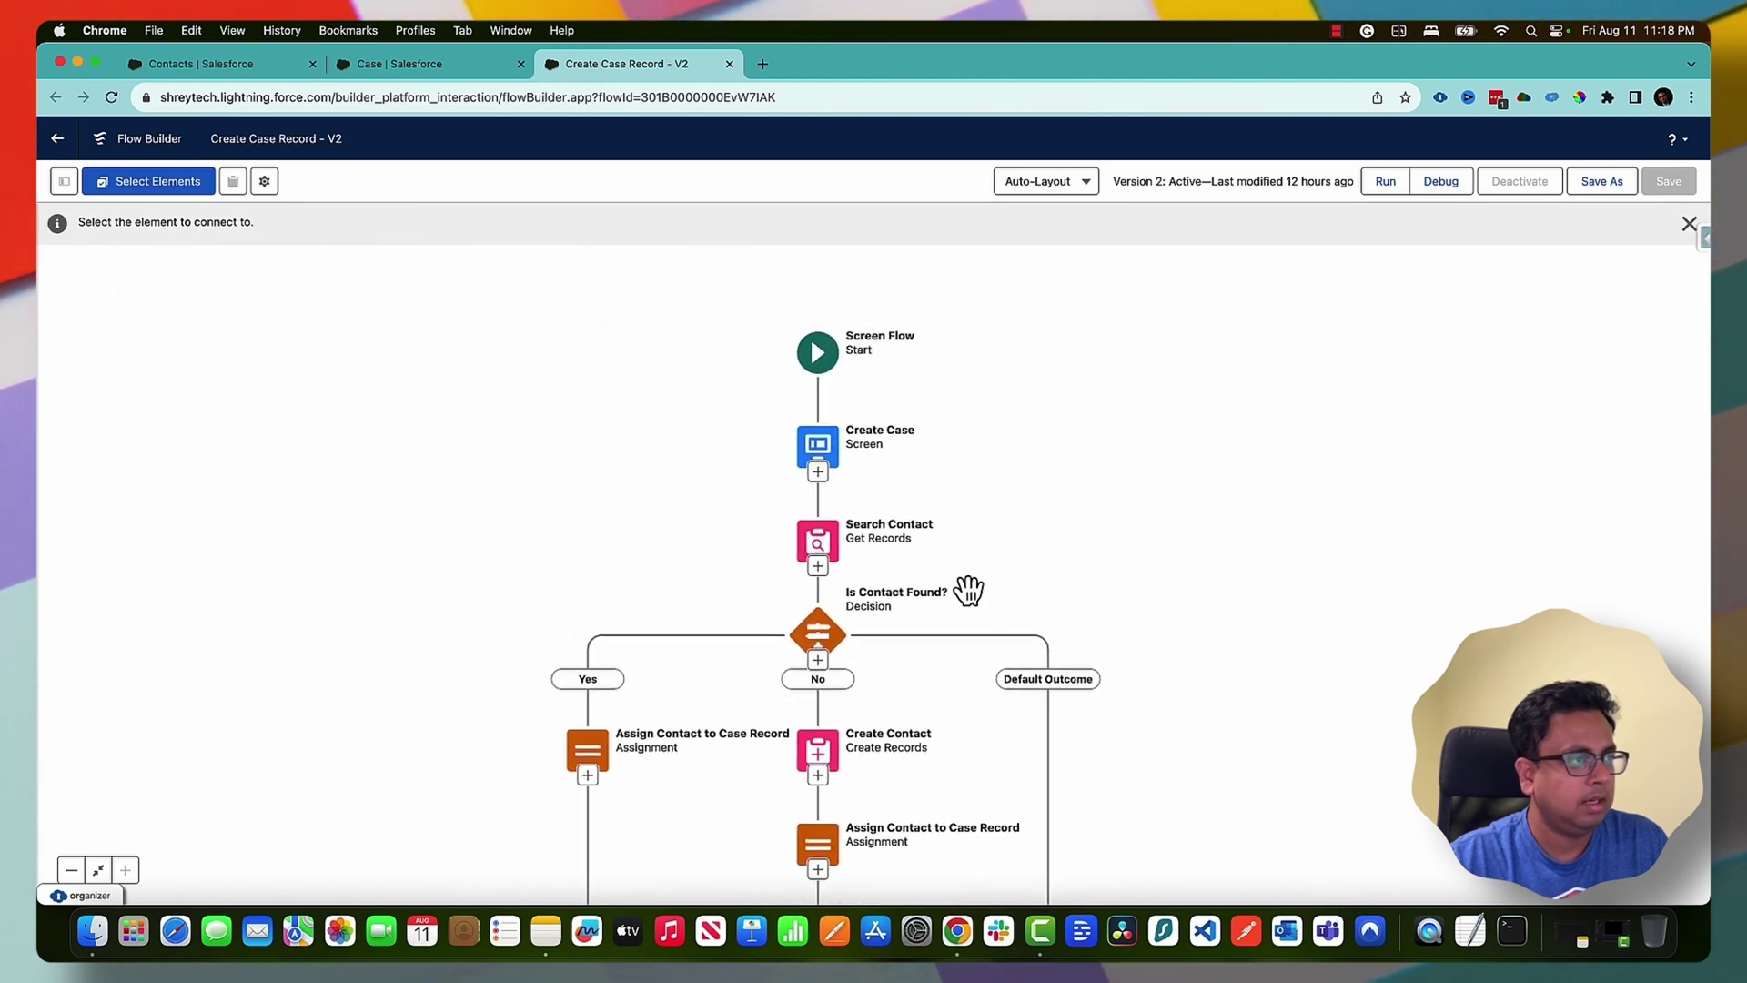
pyautogui.click(826, 483)
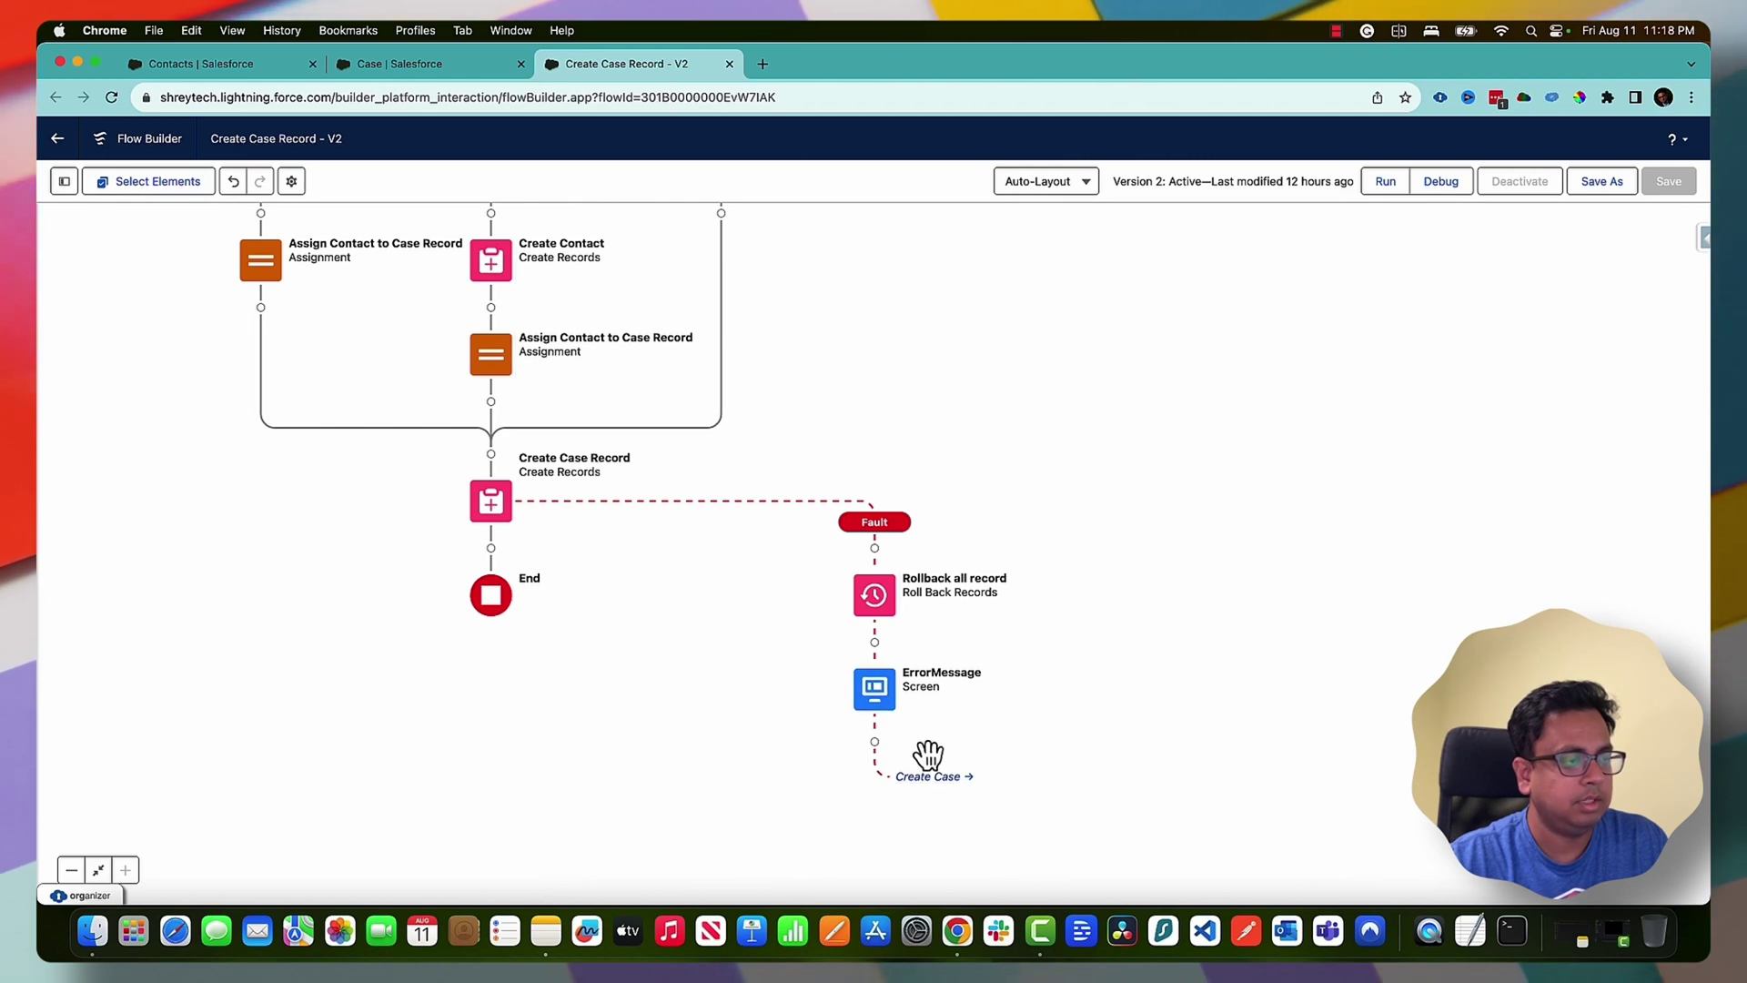
# Save the flow as a new version, activate it, and run it
pyautogui.moveTo(1096, 397); pyautogui.dragTo(1189, 807)
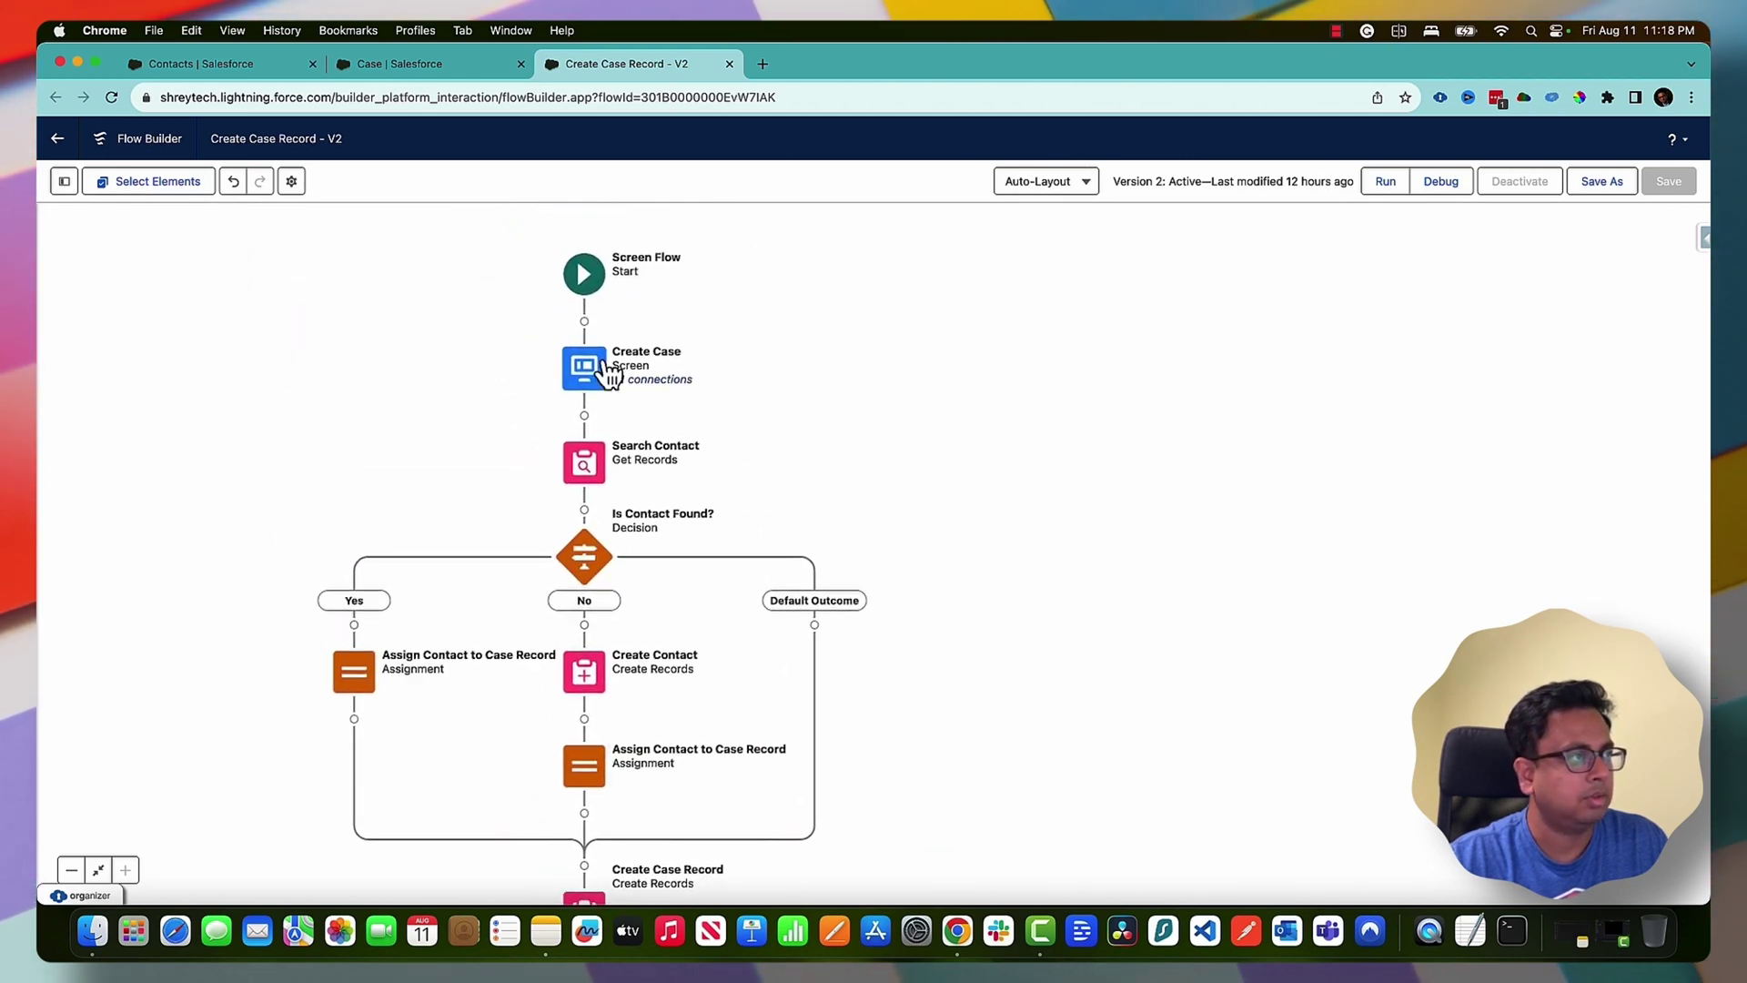
pyautogui.click(1603, 181)
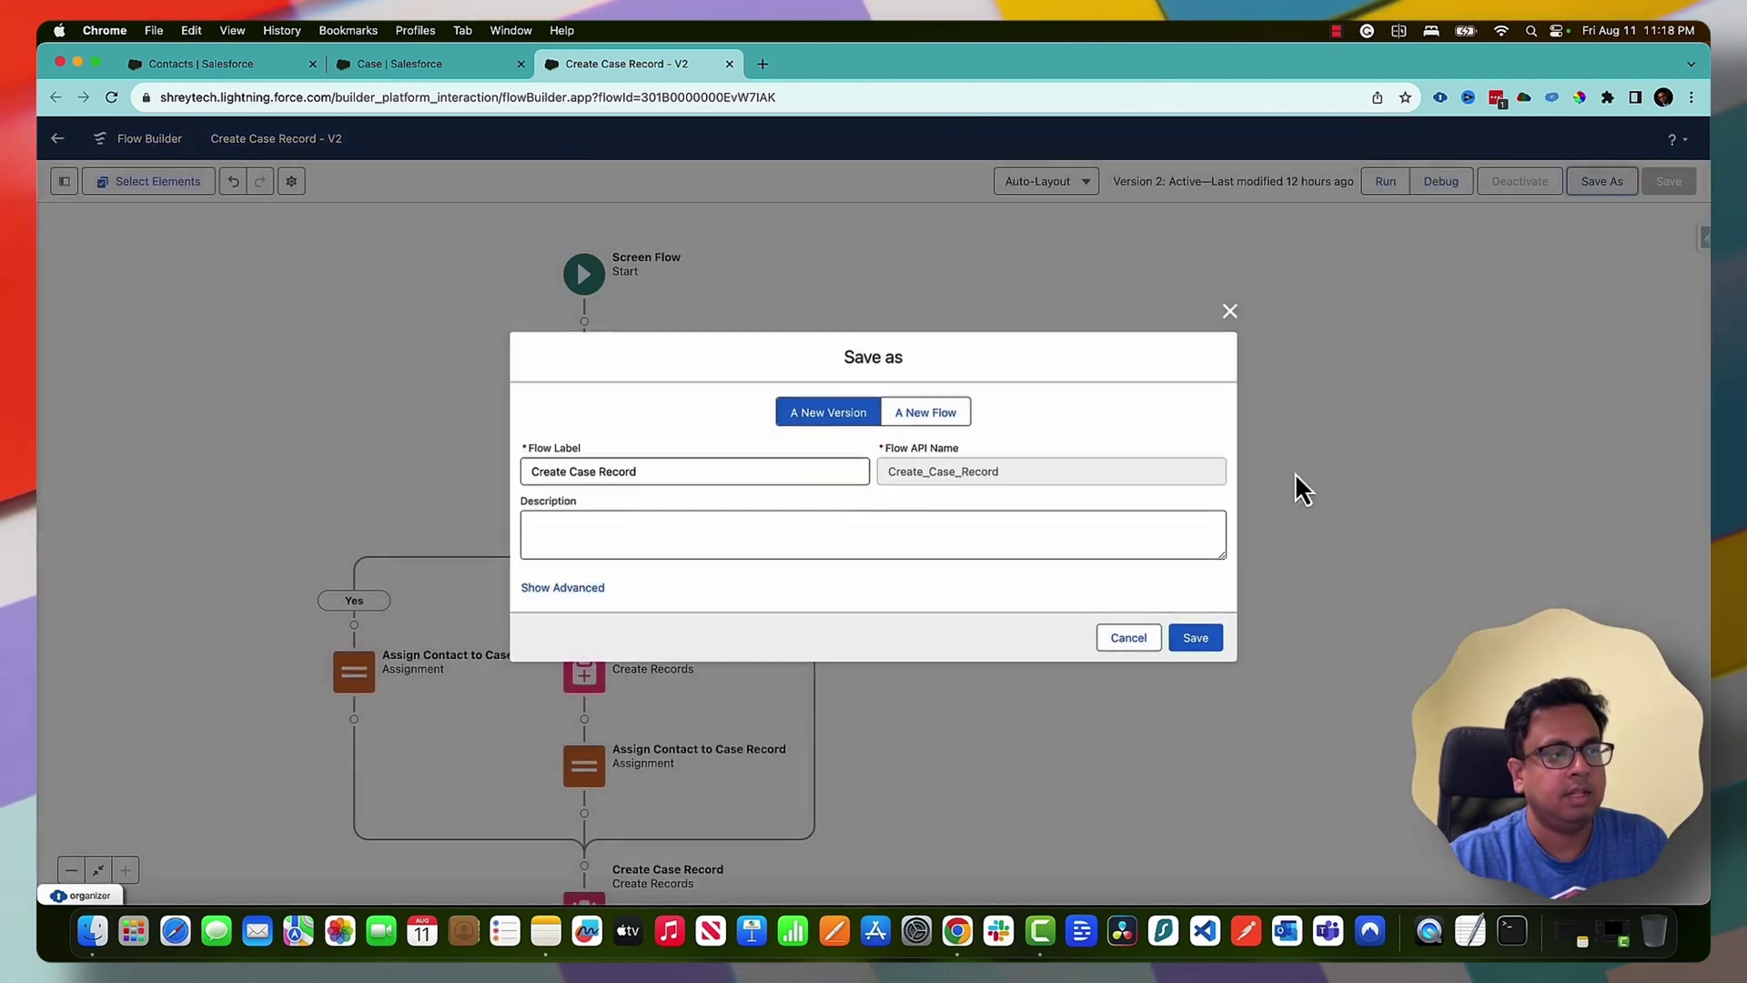
pyautogui.click(1196, 637)
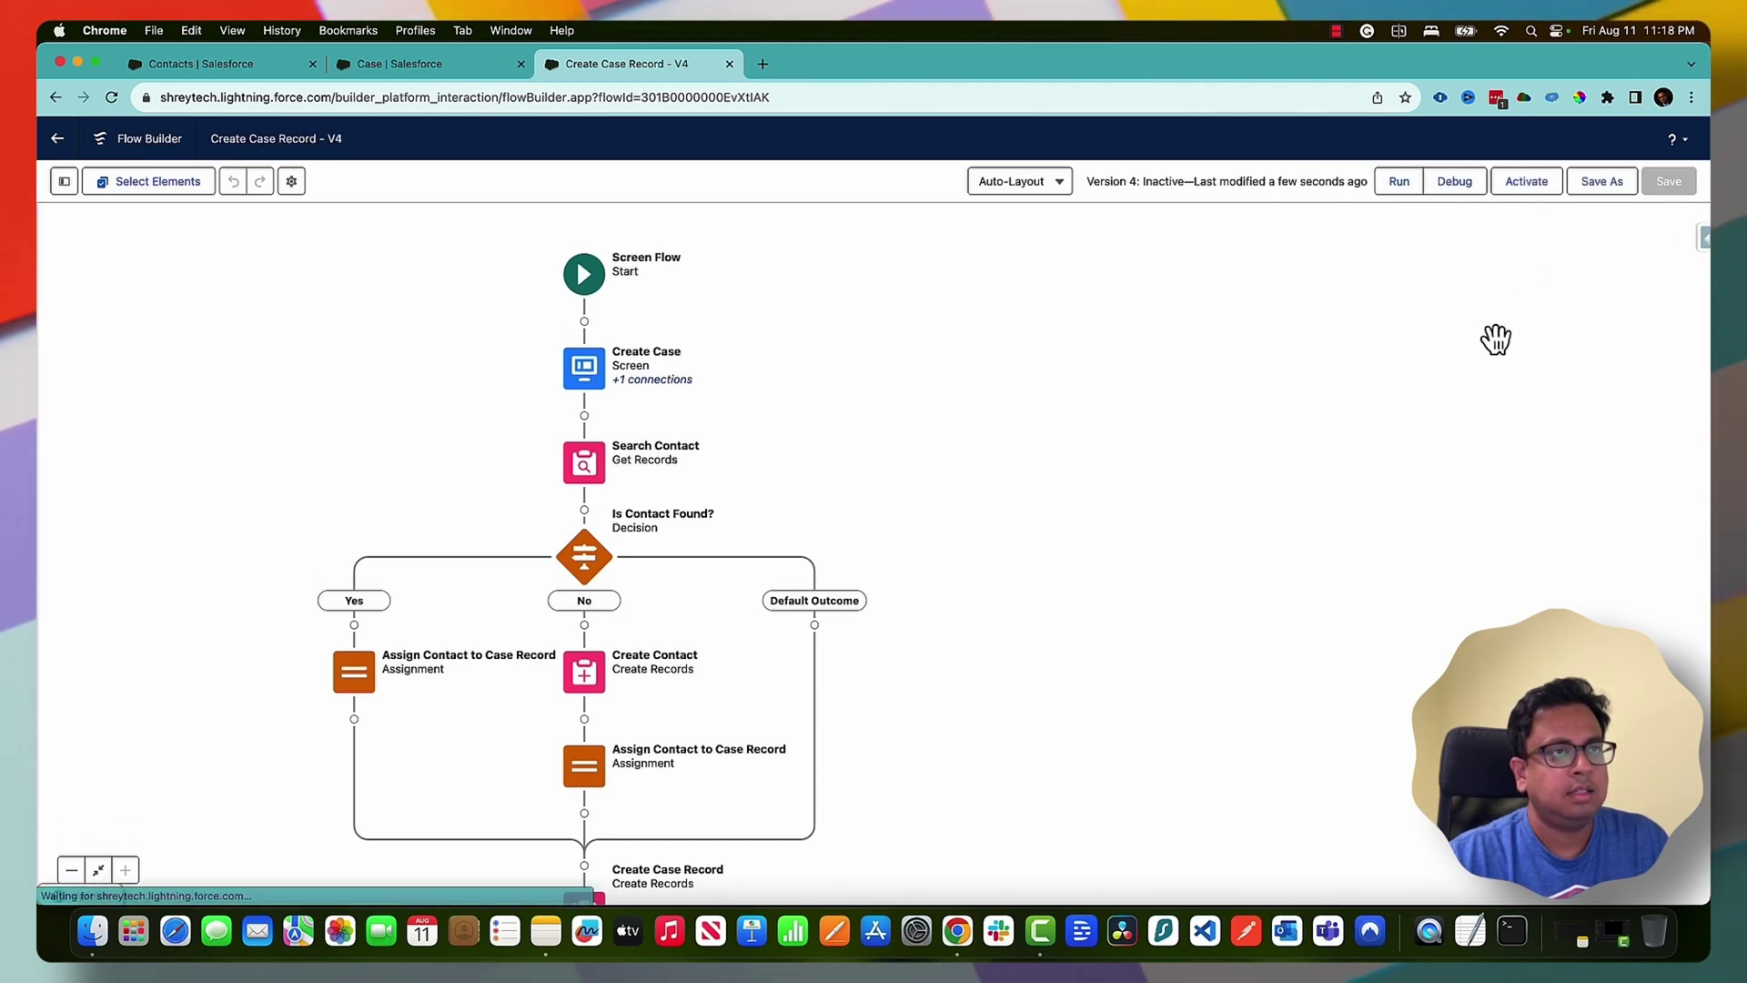
pyautogui.click(1537, 185)
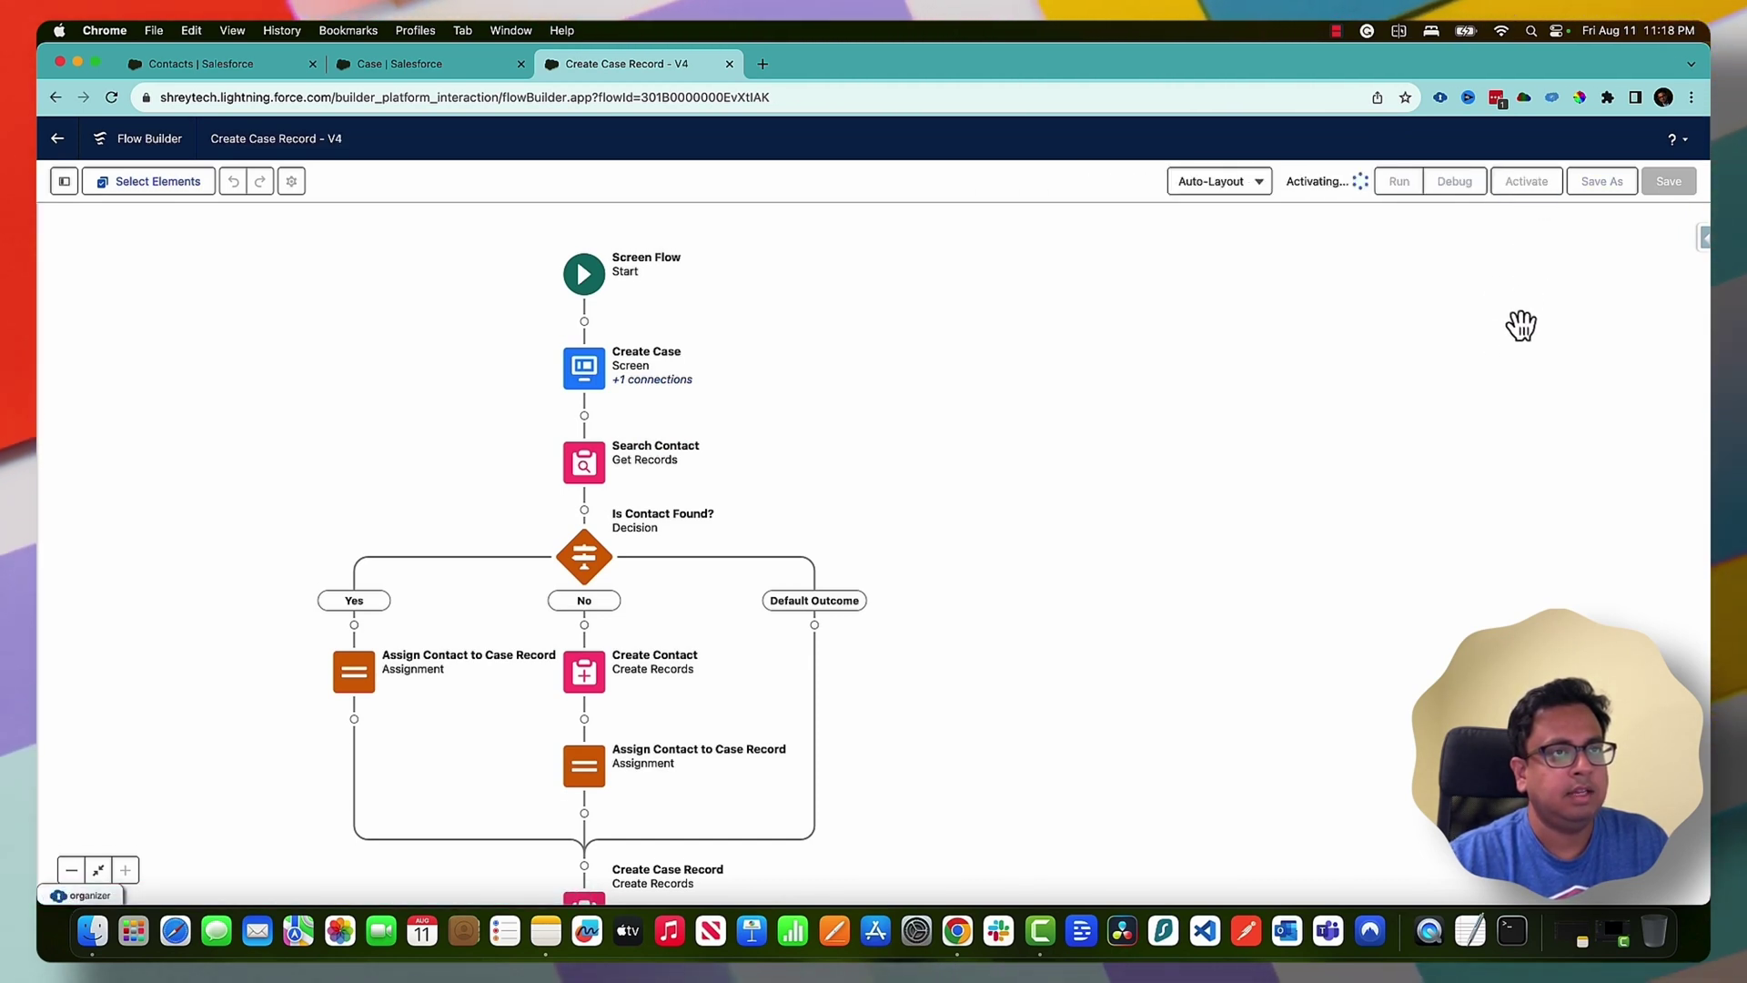
pyautogui.click(1399, 185)
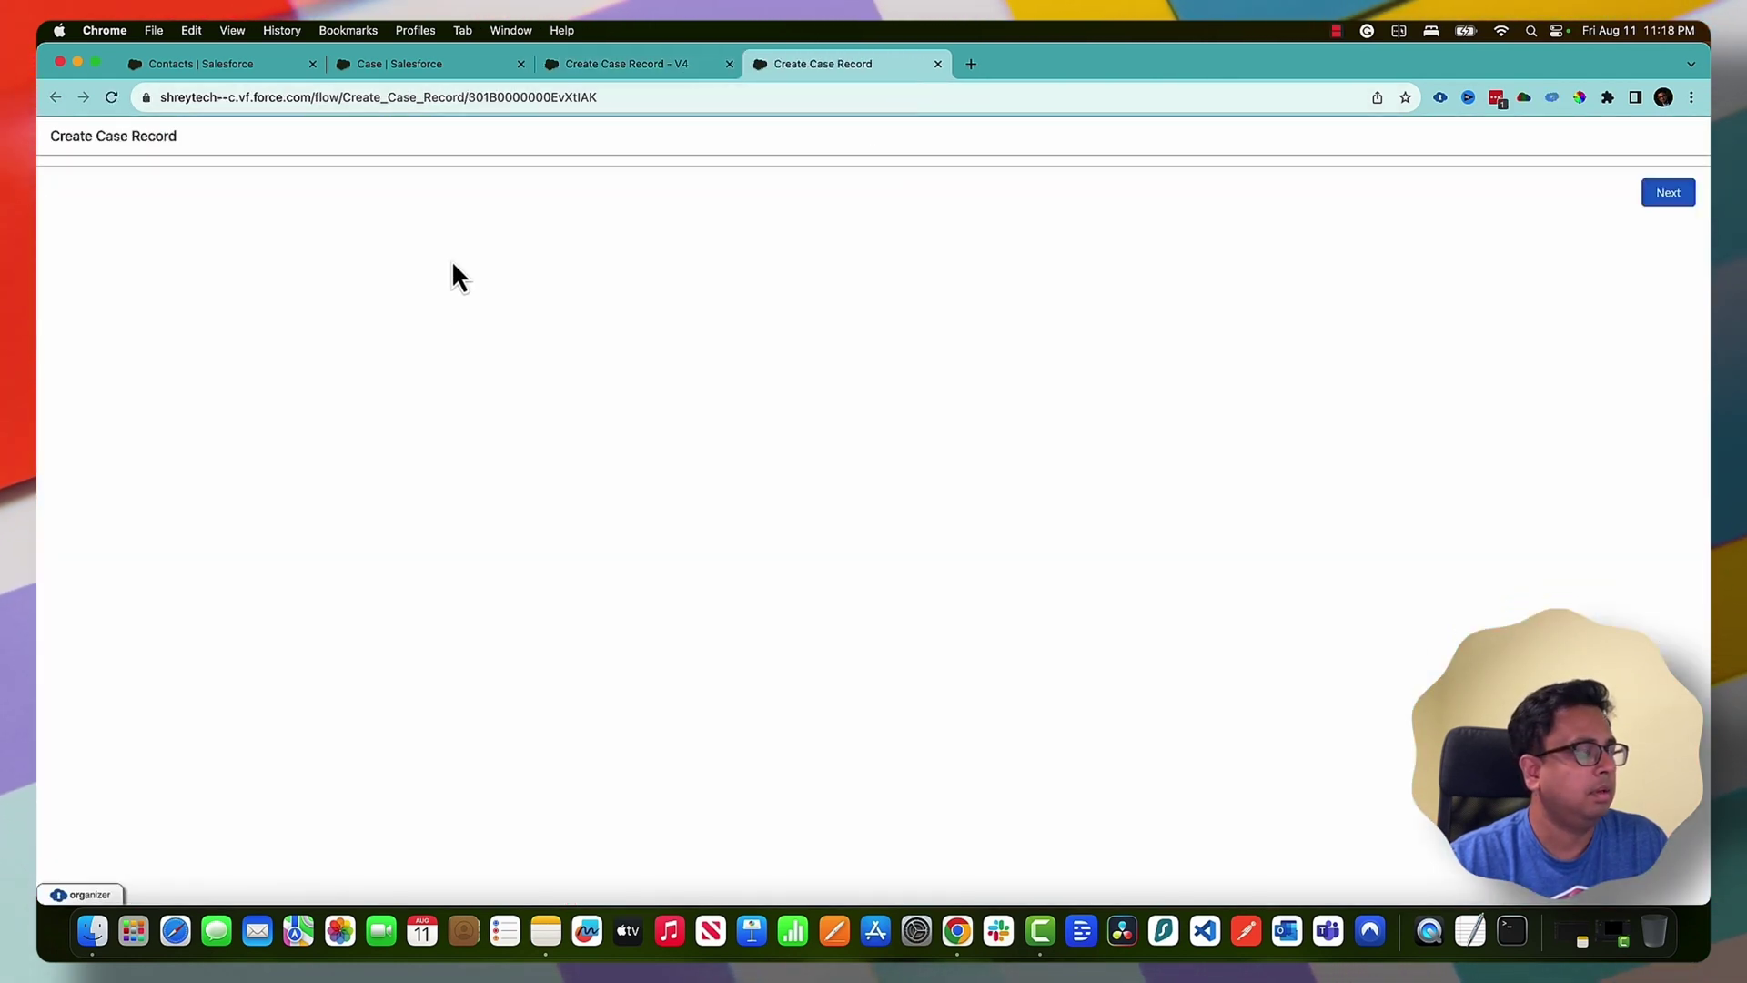
# Submit a case for a test contact's first and last name with Email origin and High priority
pyautogui.write('James')
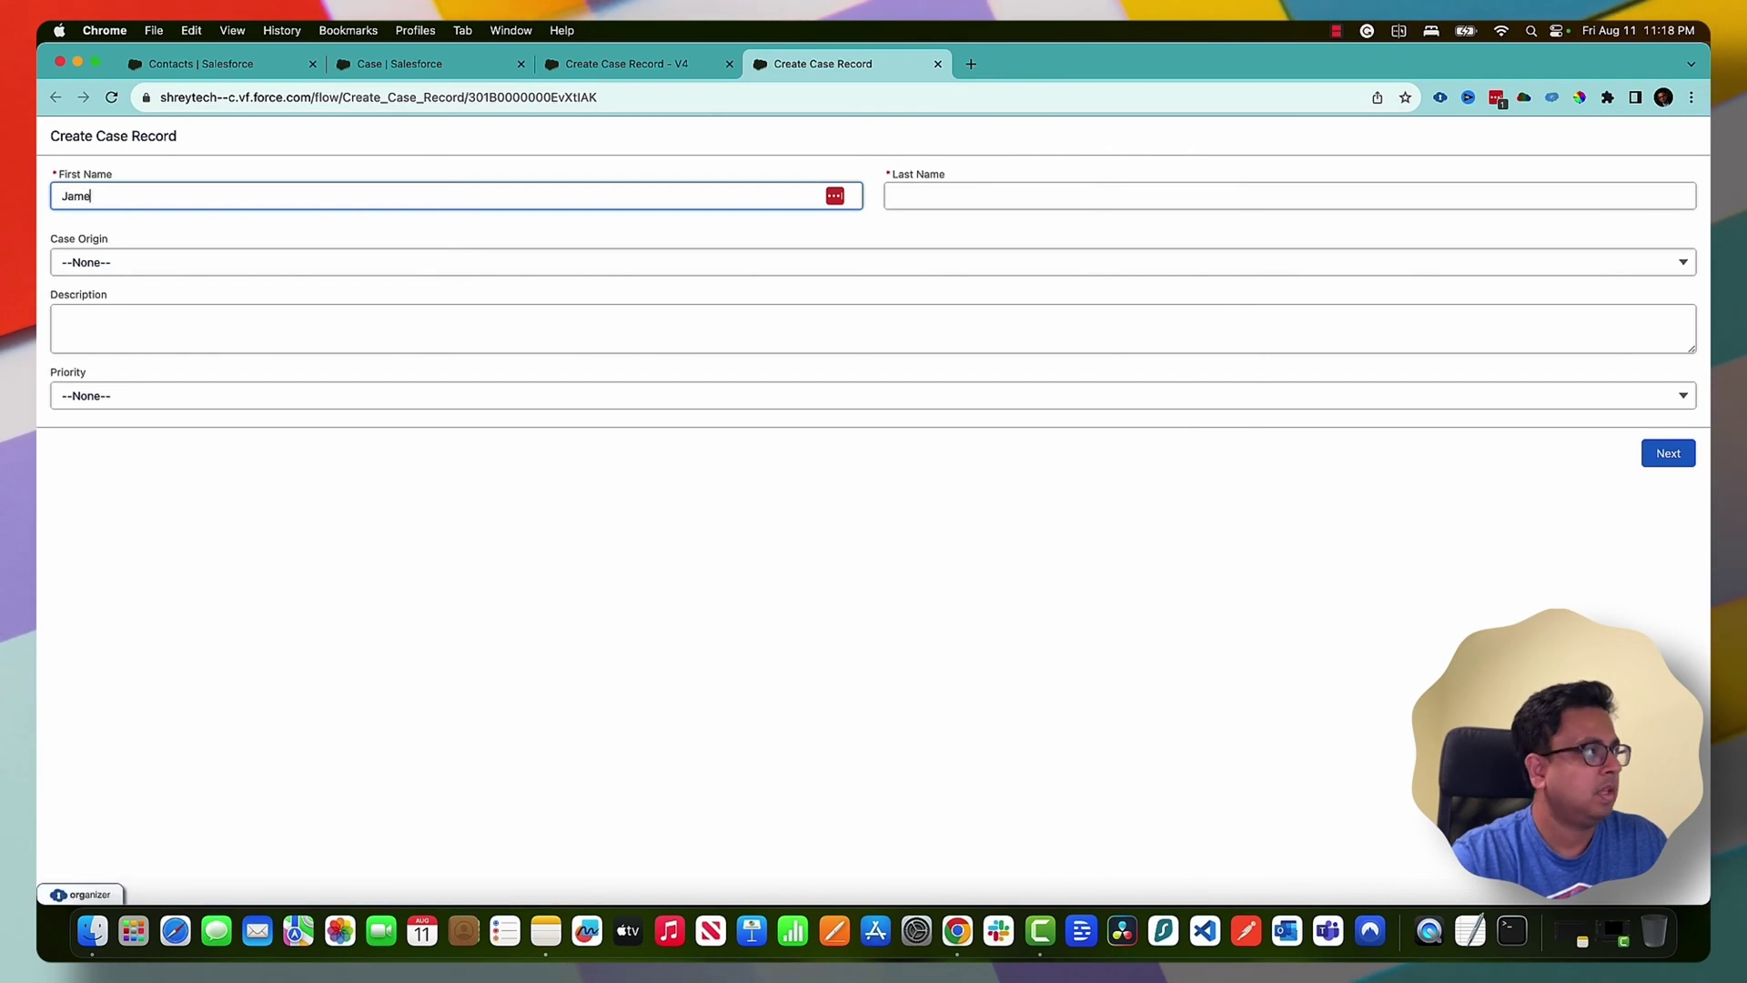
pyautogui.press('Tab')
pyautogui.write('Bond')
pyautogui.press('Tab')
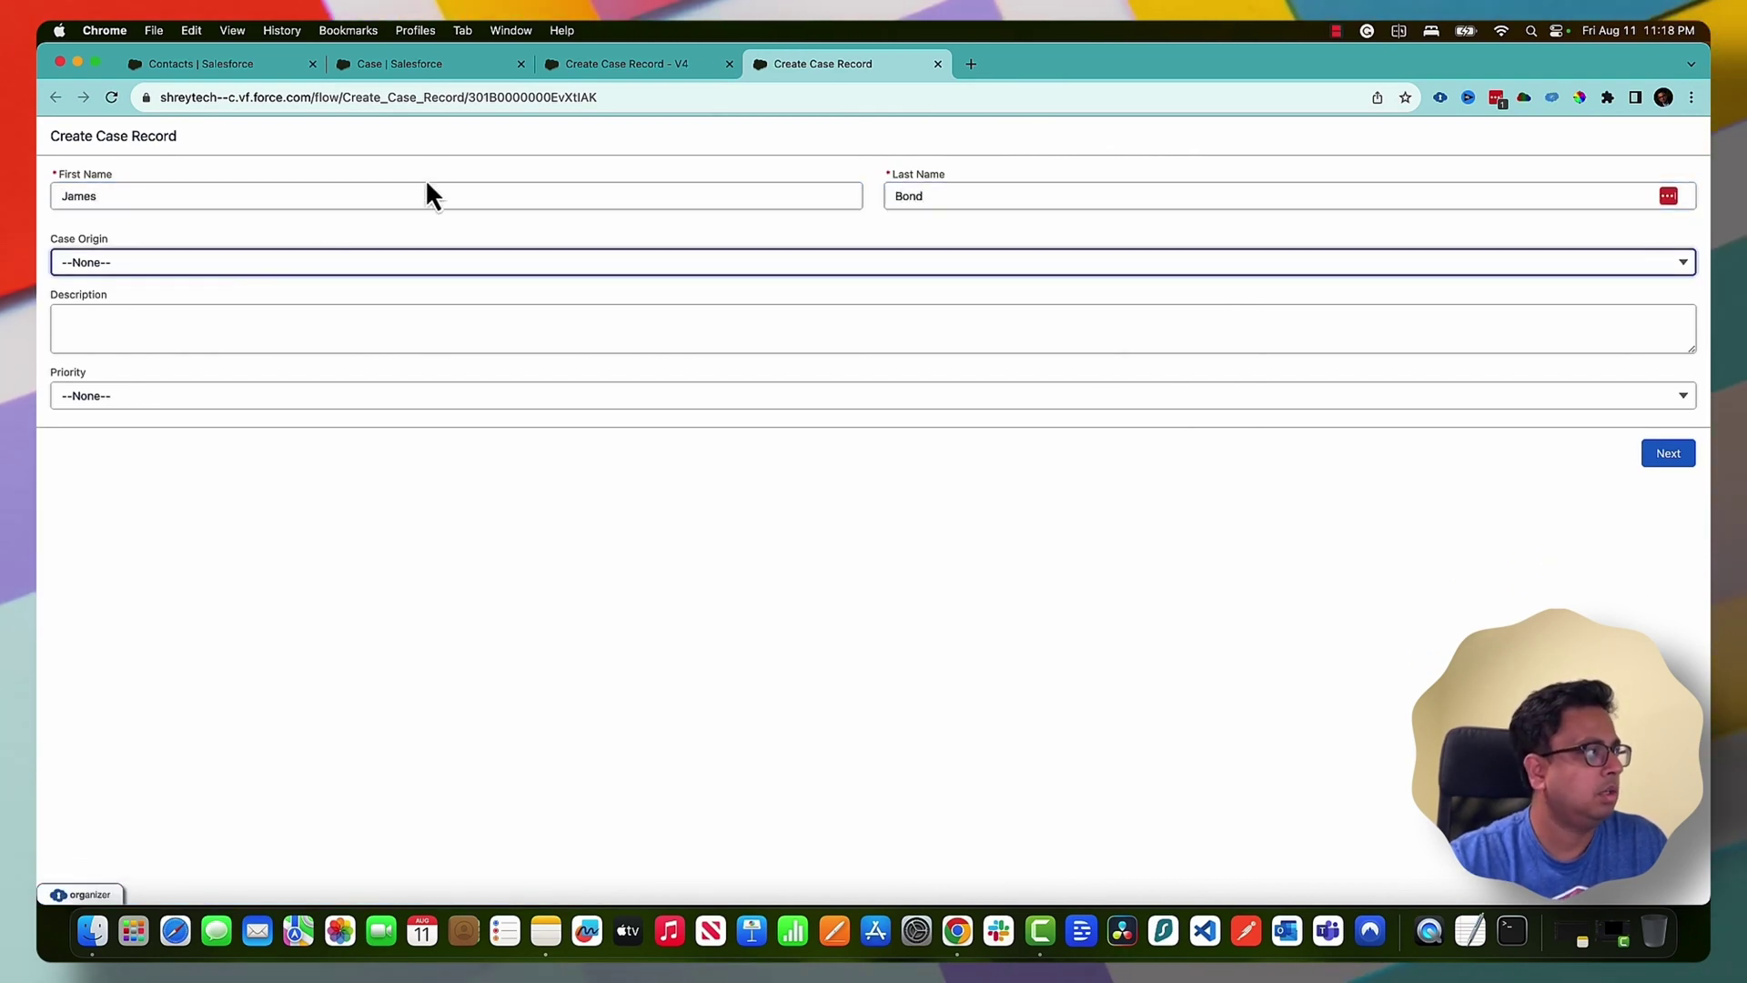
pyautogui.click(241, 269)
pyautogui.click(234, 329)
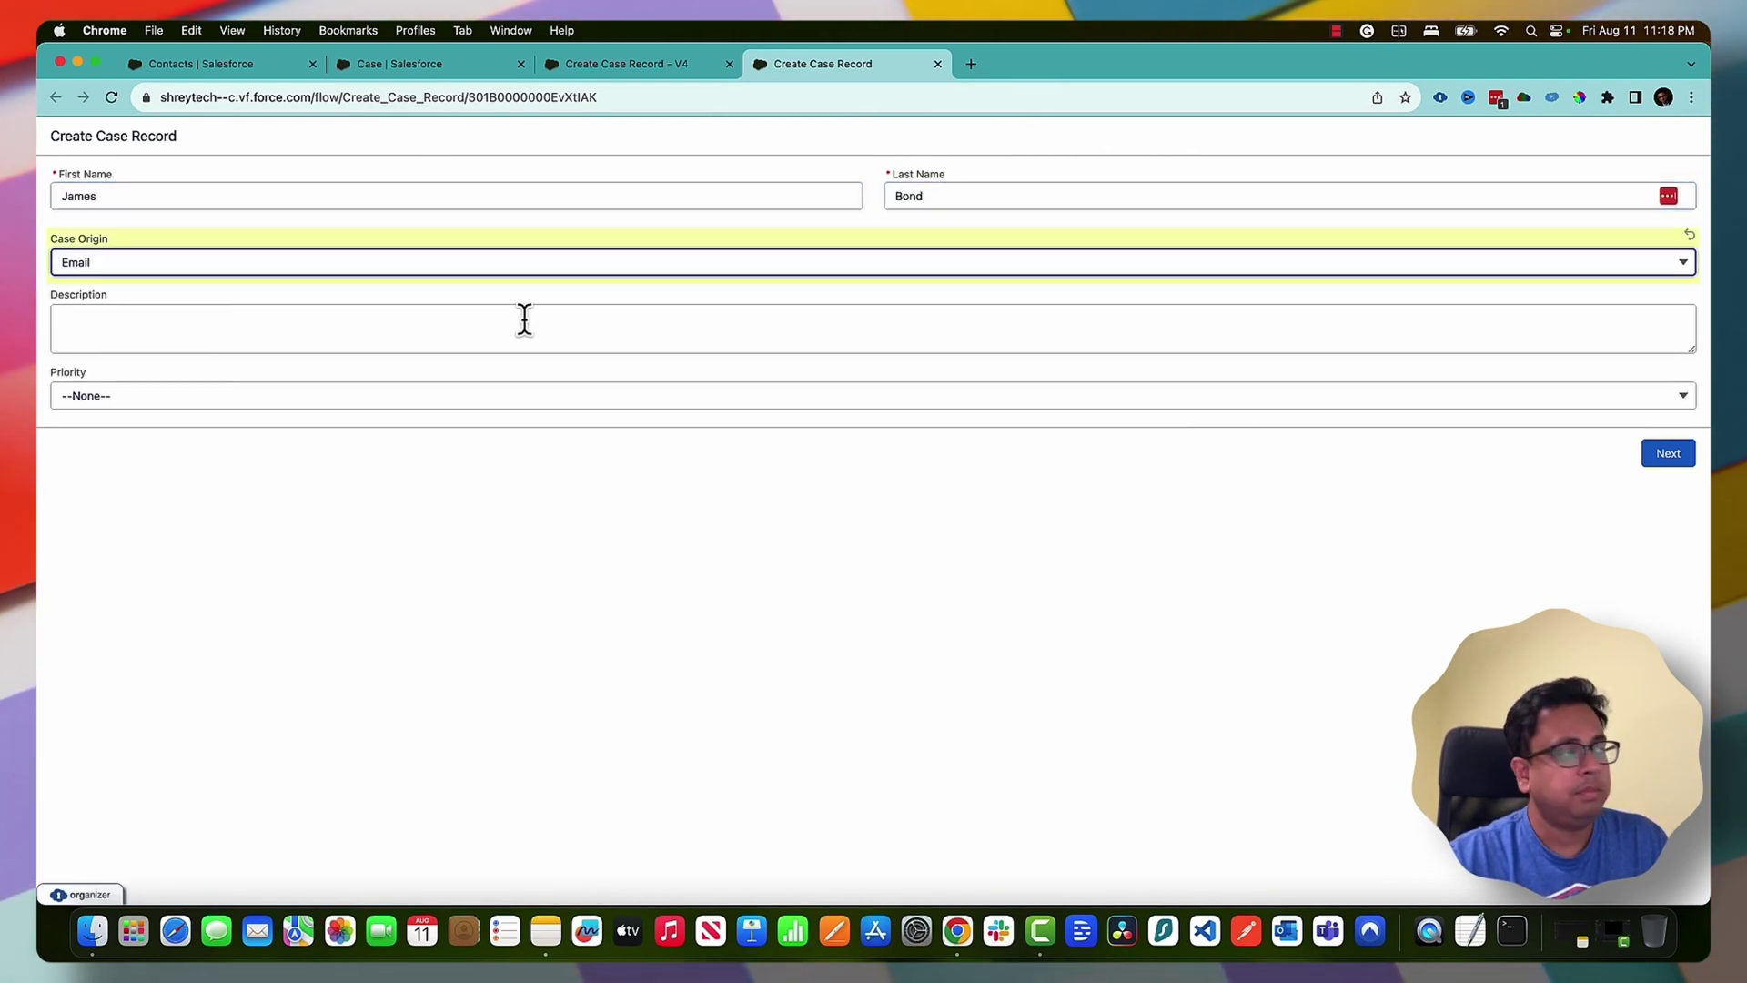
pyautogui.click(422, 401)
pyautogui.click(242, 456)
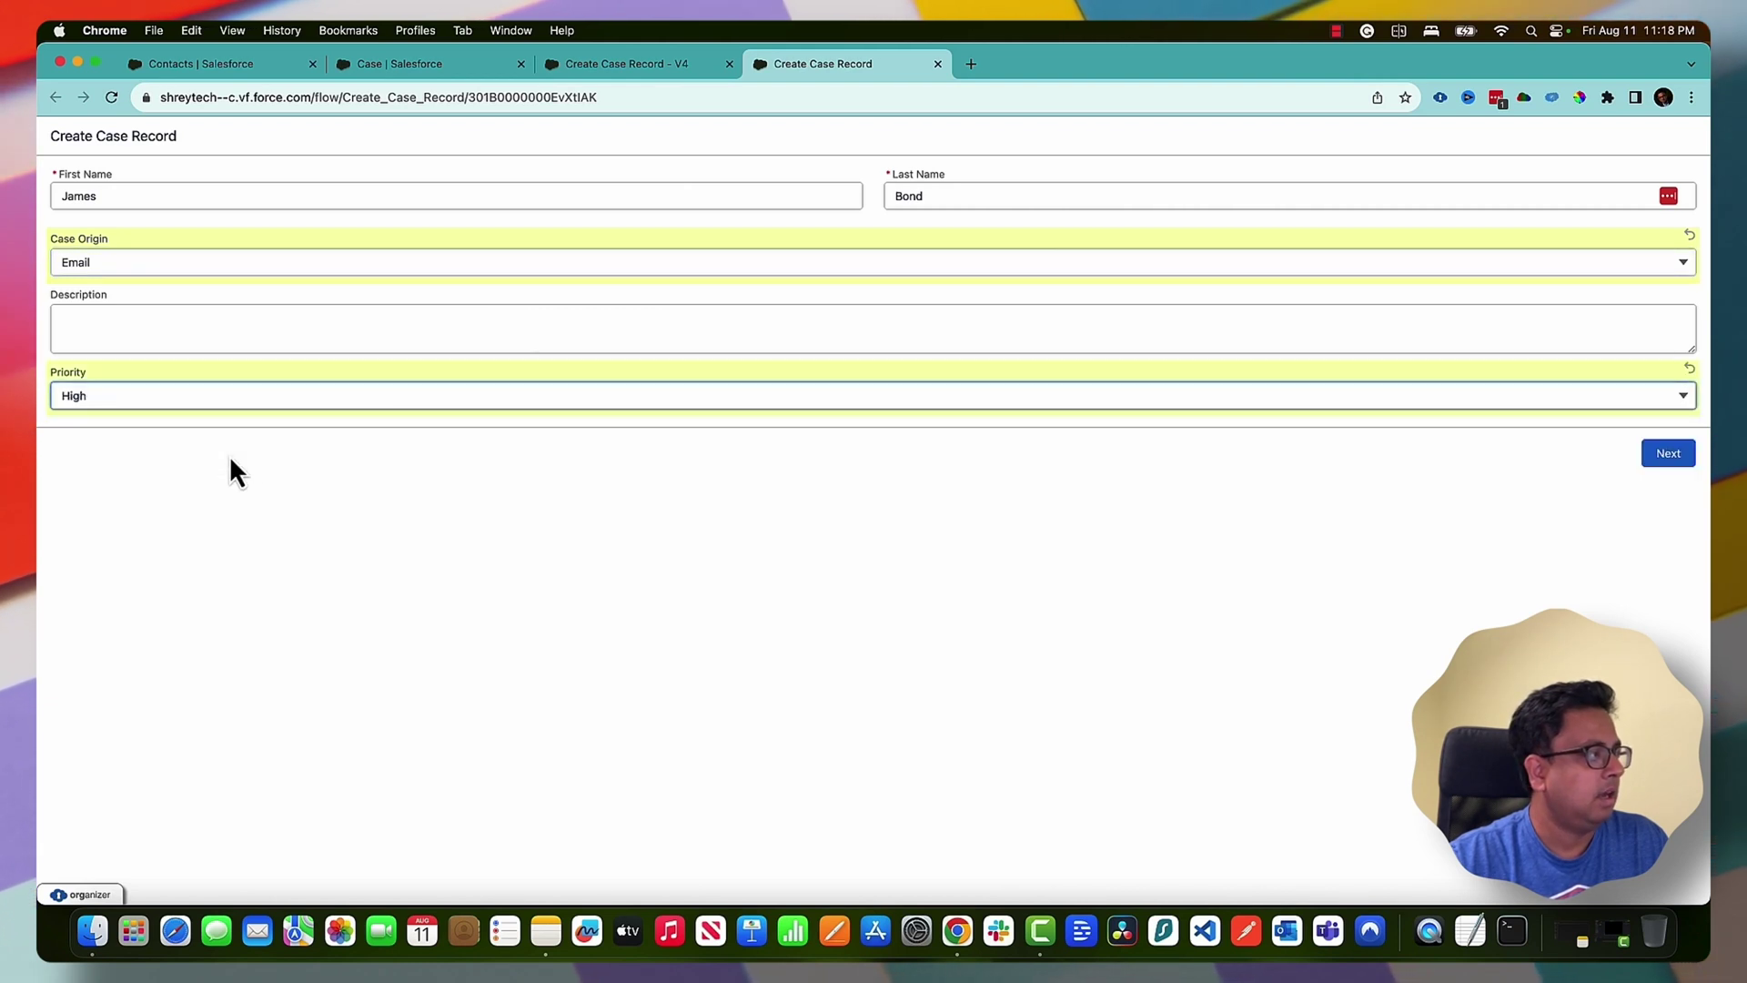
pyautogui.click(1670, 460)
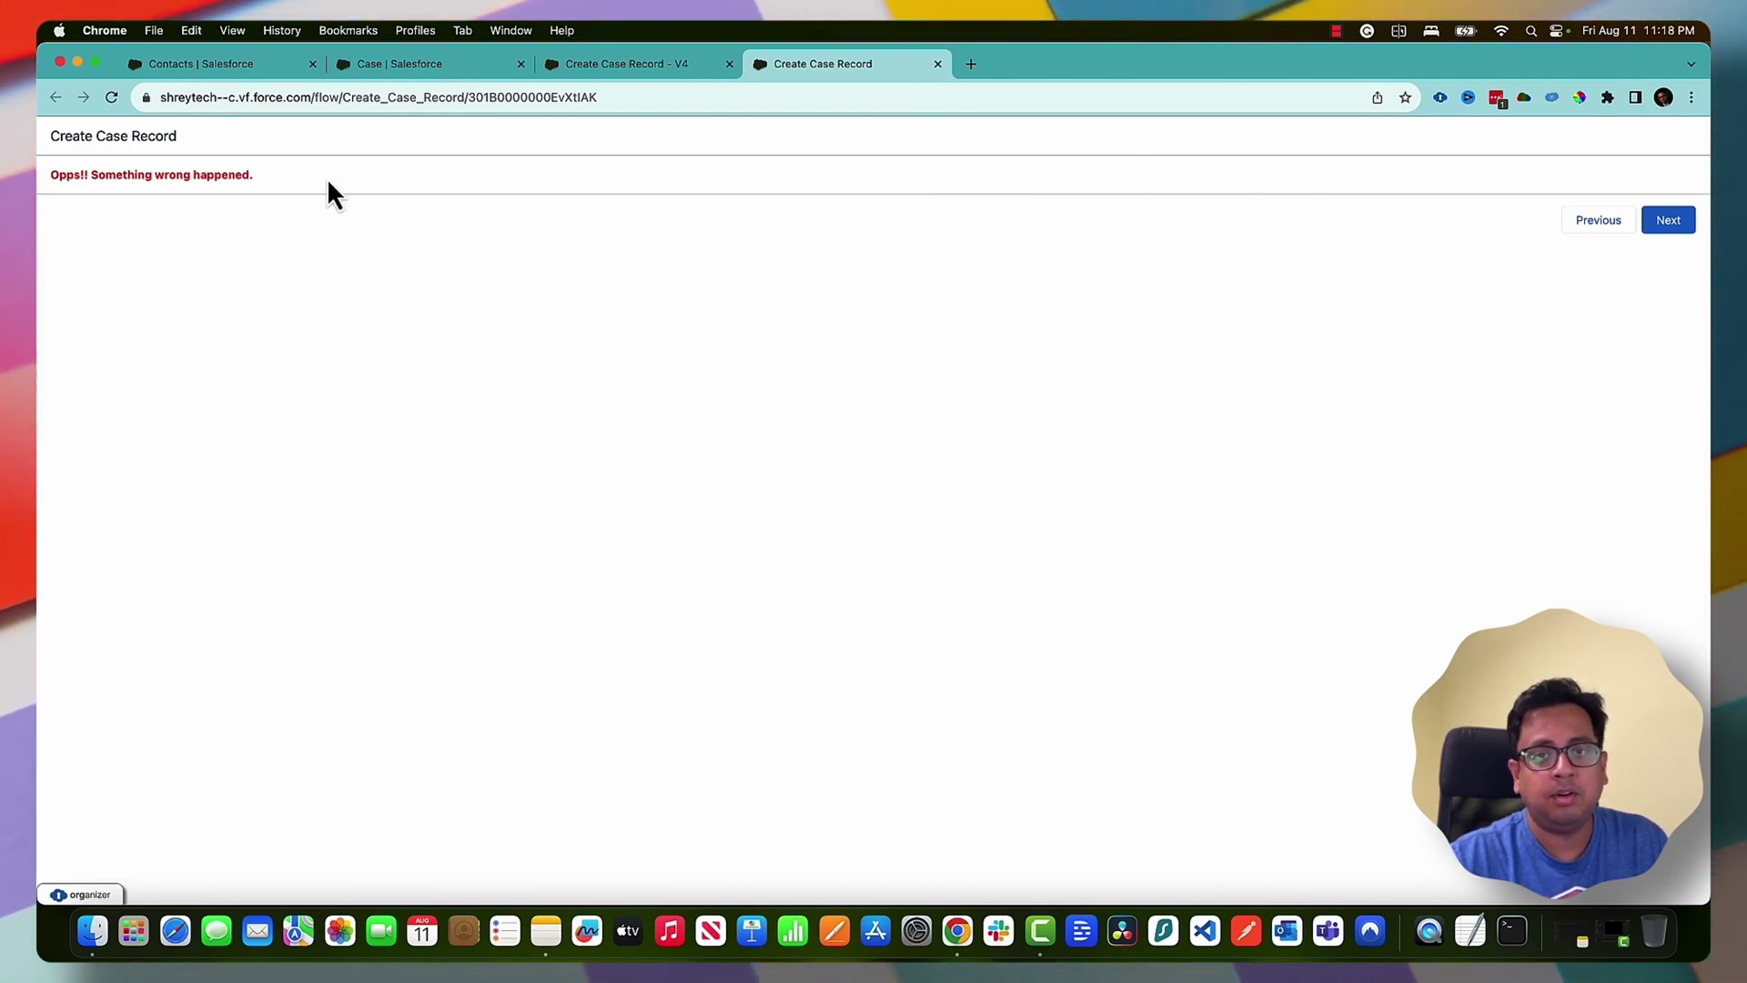
# Return to the case form, re-enter the contact's names with Email origin and a description, and resubmit
pyautogui.click(1672, 226)
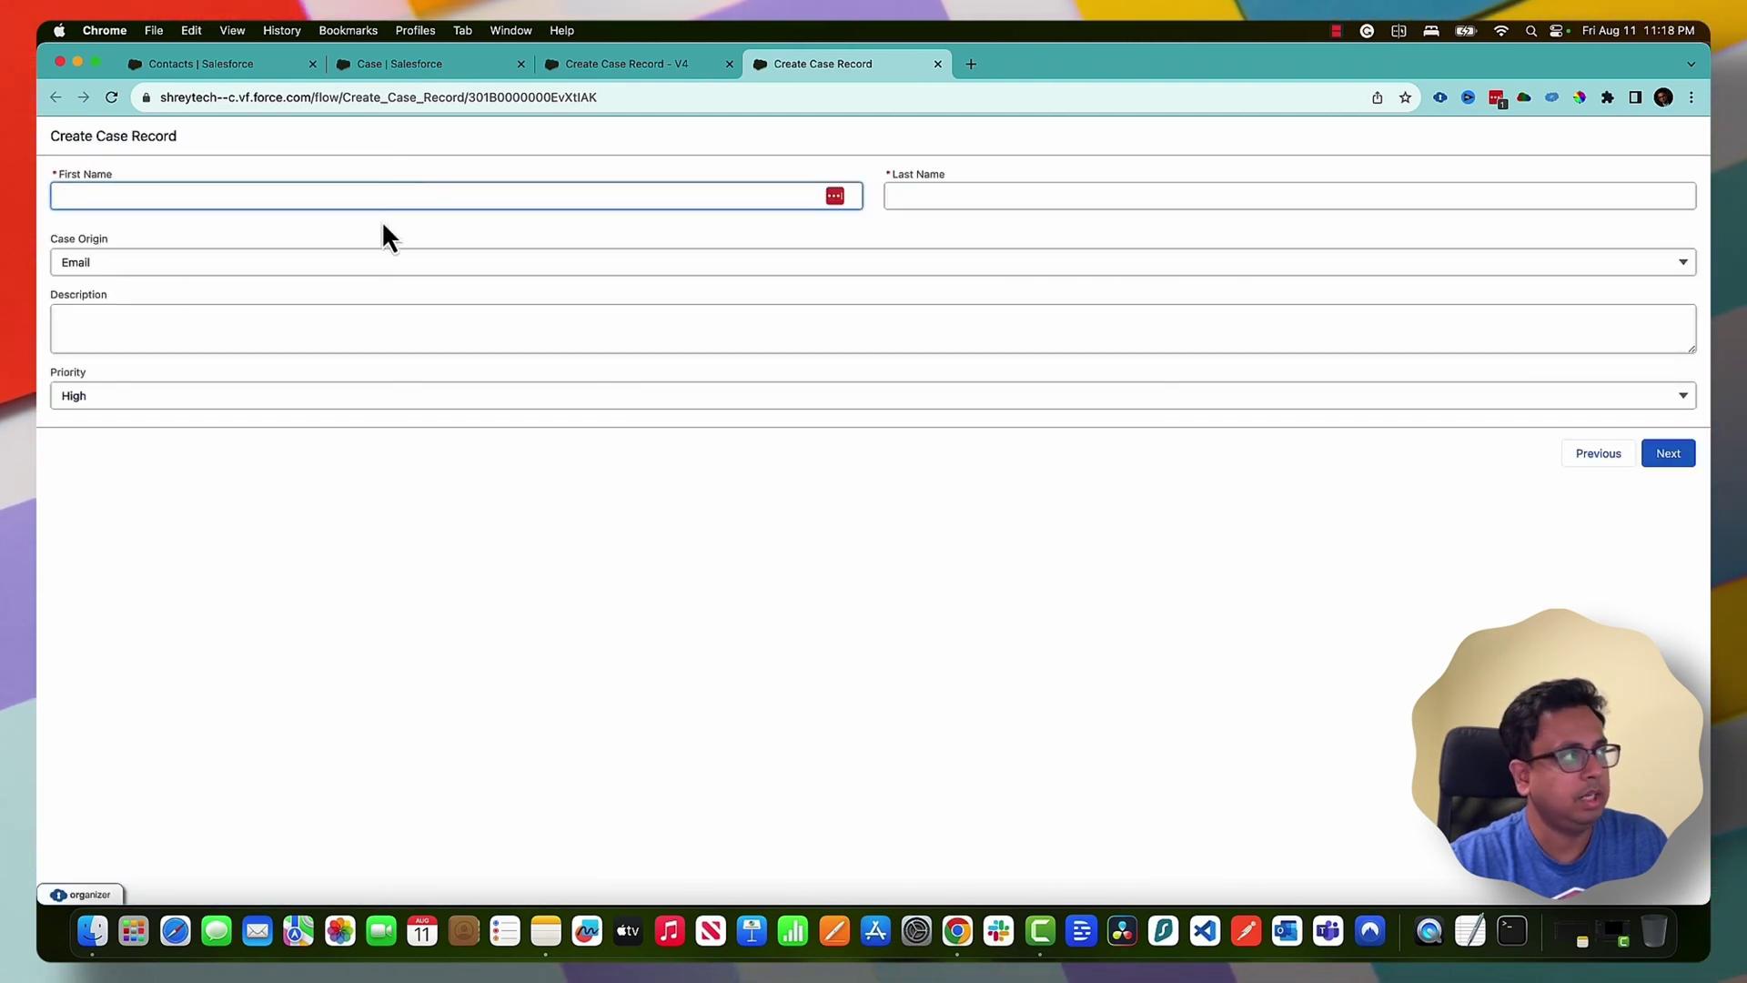
pyautogui.write('James')
pyautogui.press('Tab')
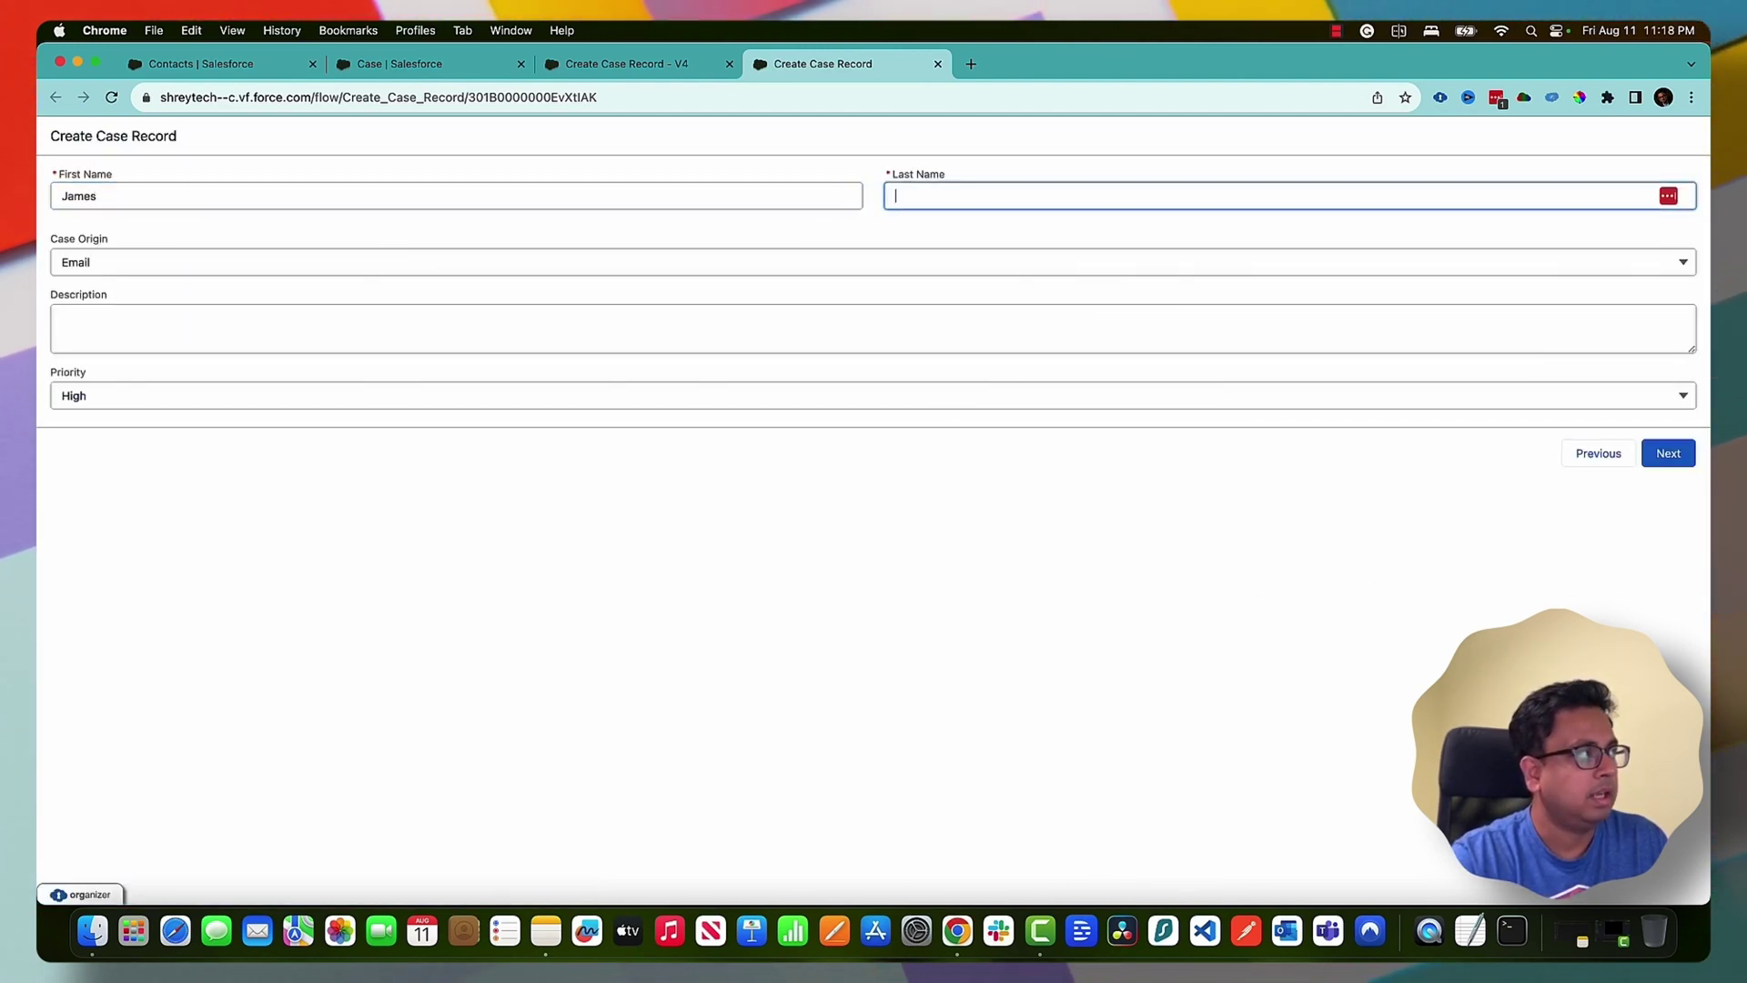
pyautogui.write('Bond')
pyautogui.press('Tab')
pyautogui.click(227, 266)
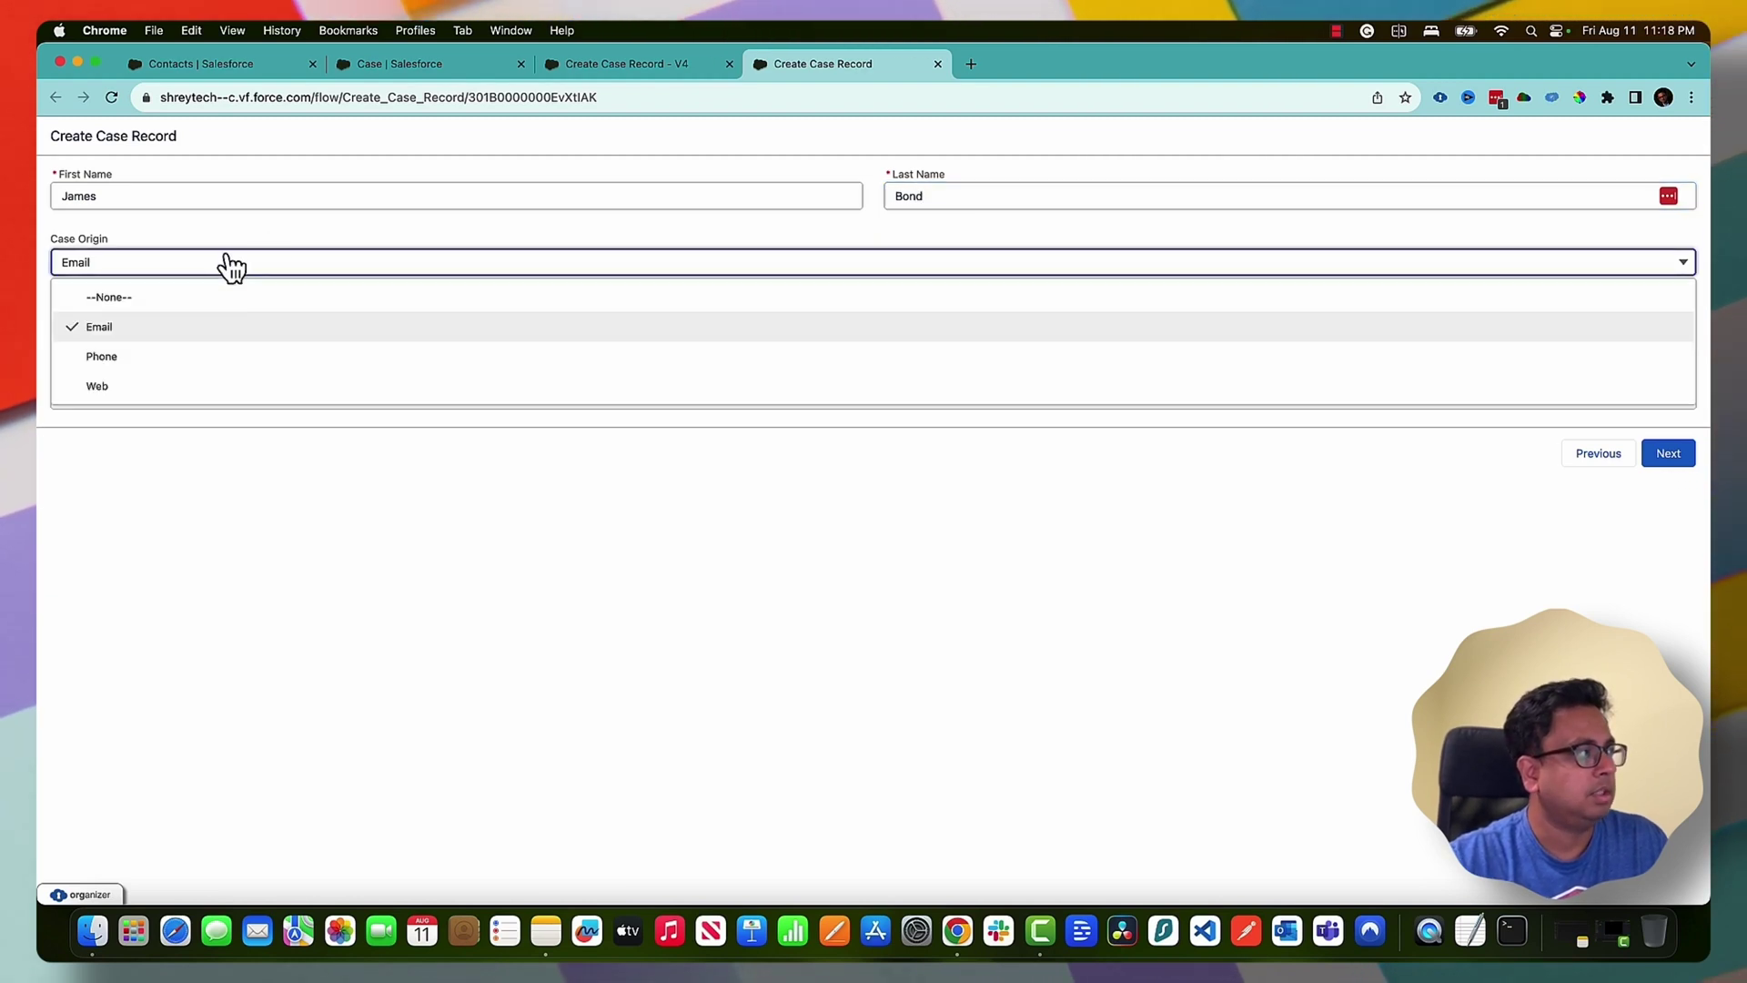
pyautogui.click(208, 326)
pyautogui.click(197, 330)
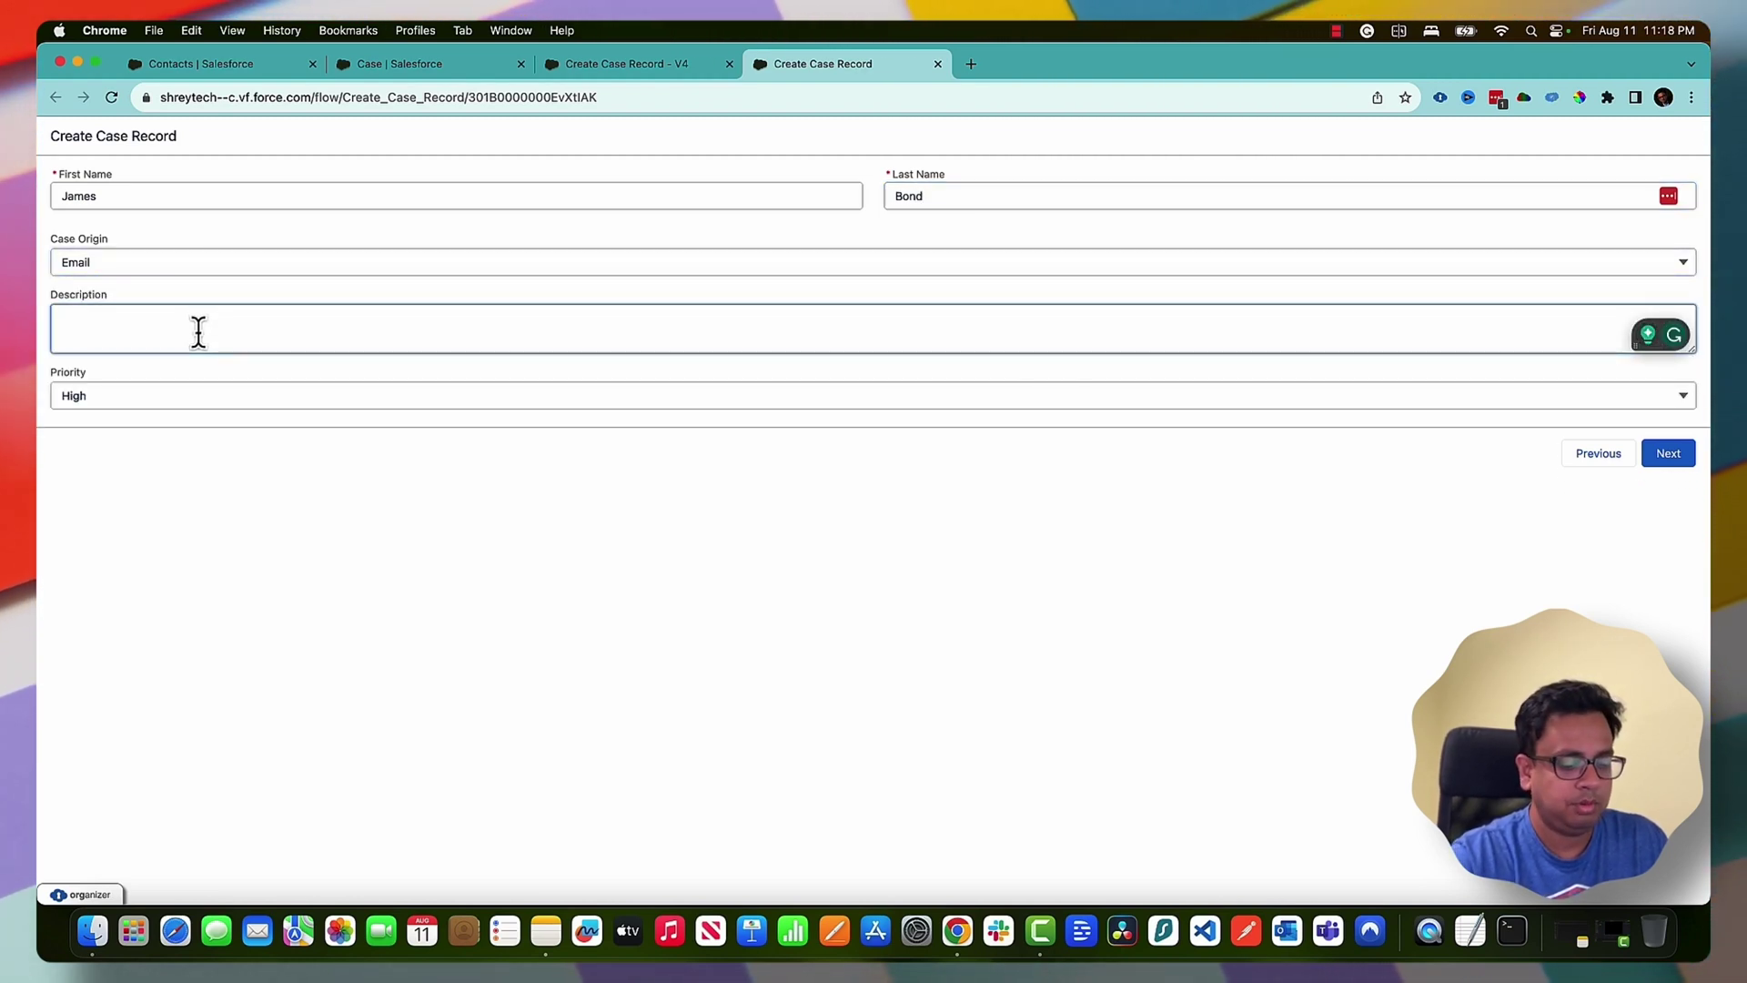
pyautogui.write('Jame')
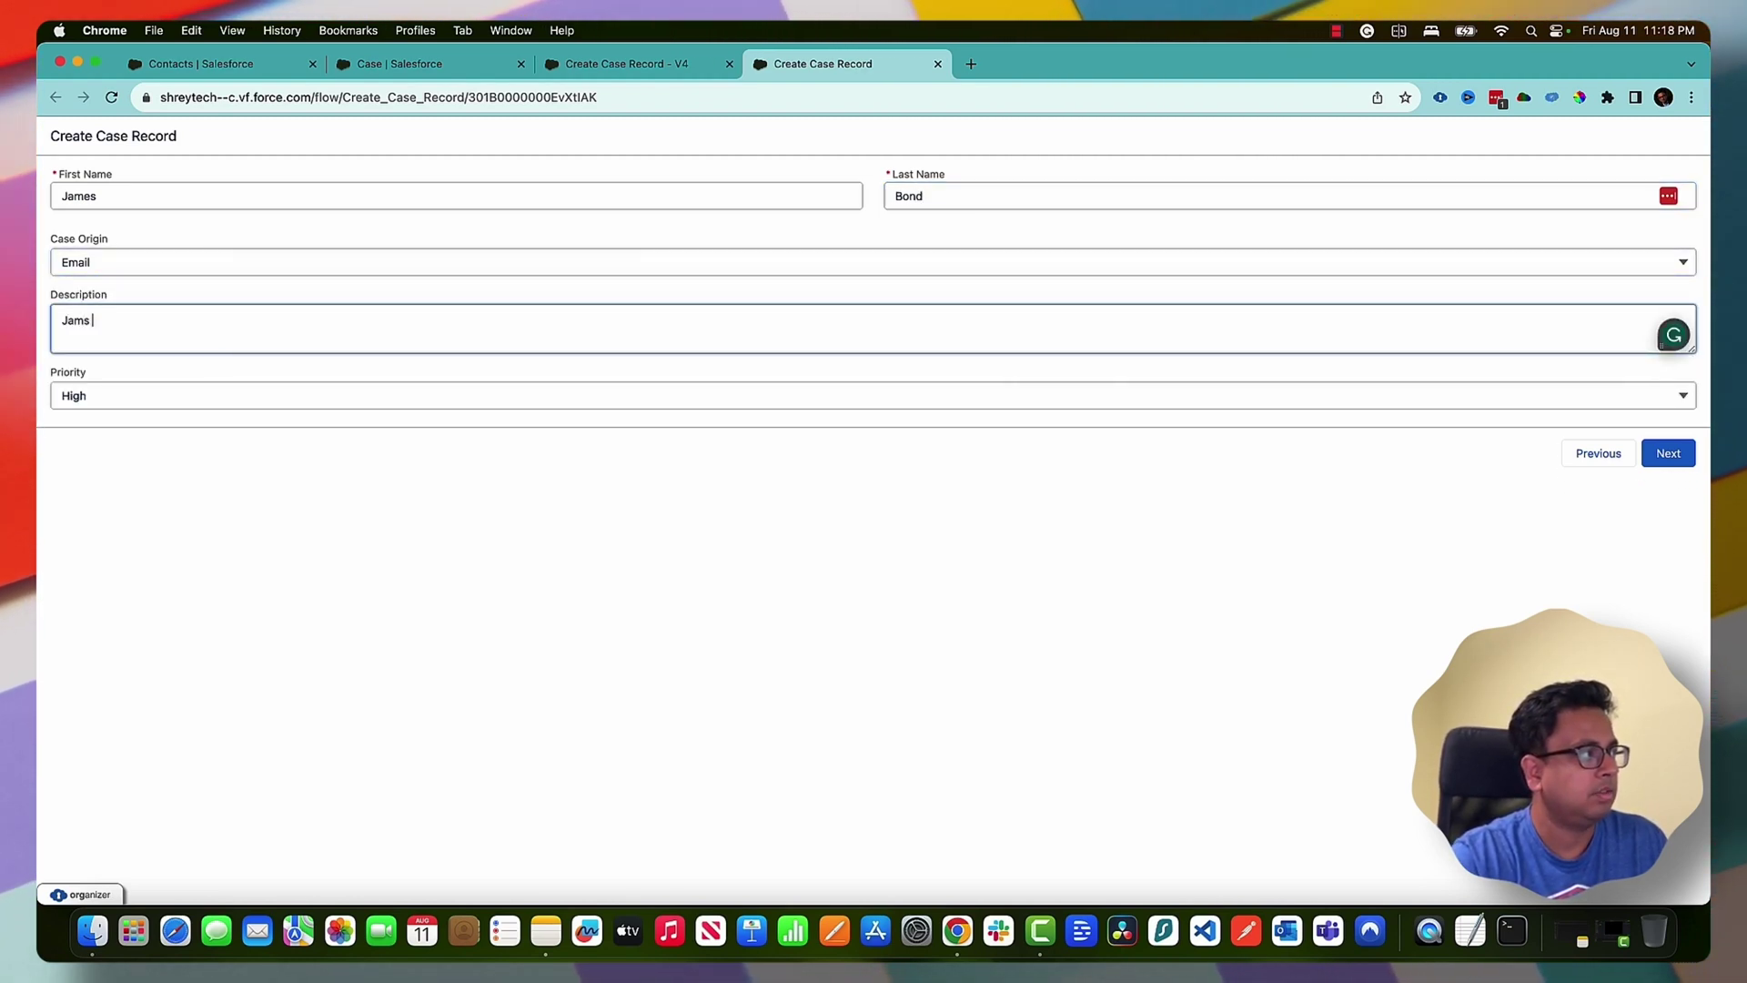
pyautogui.write("s Bond's Case")
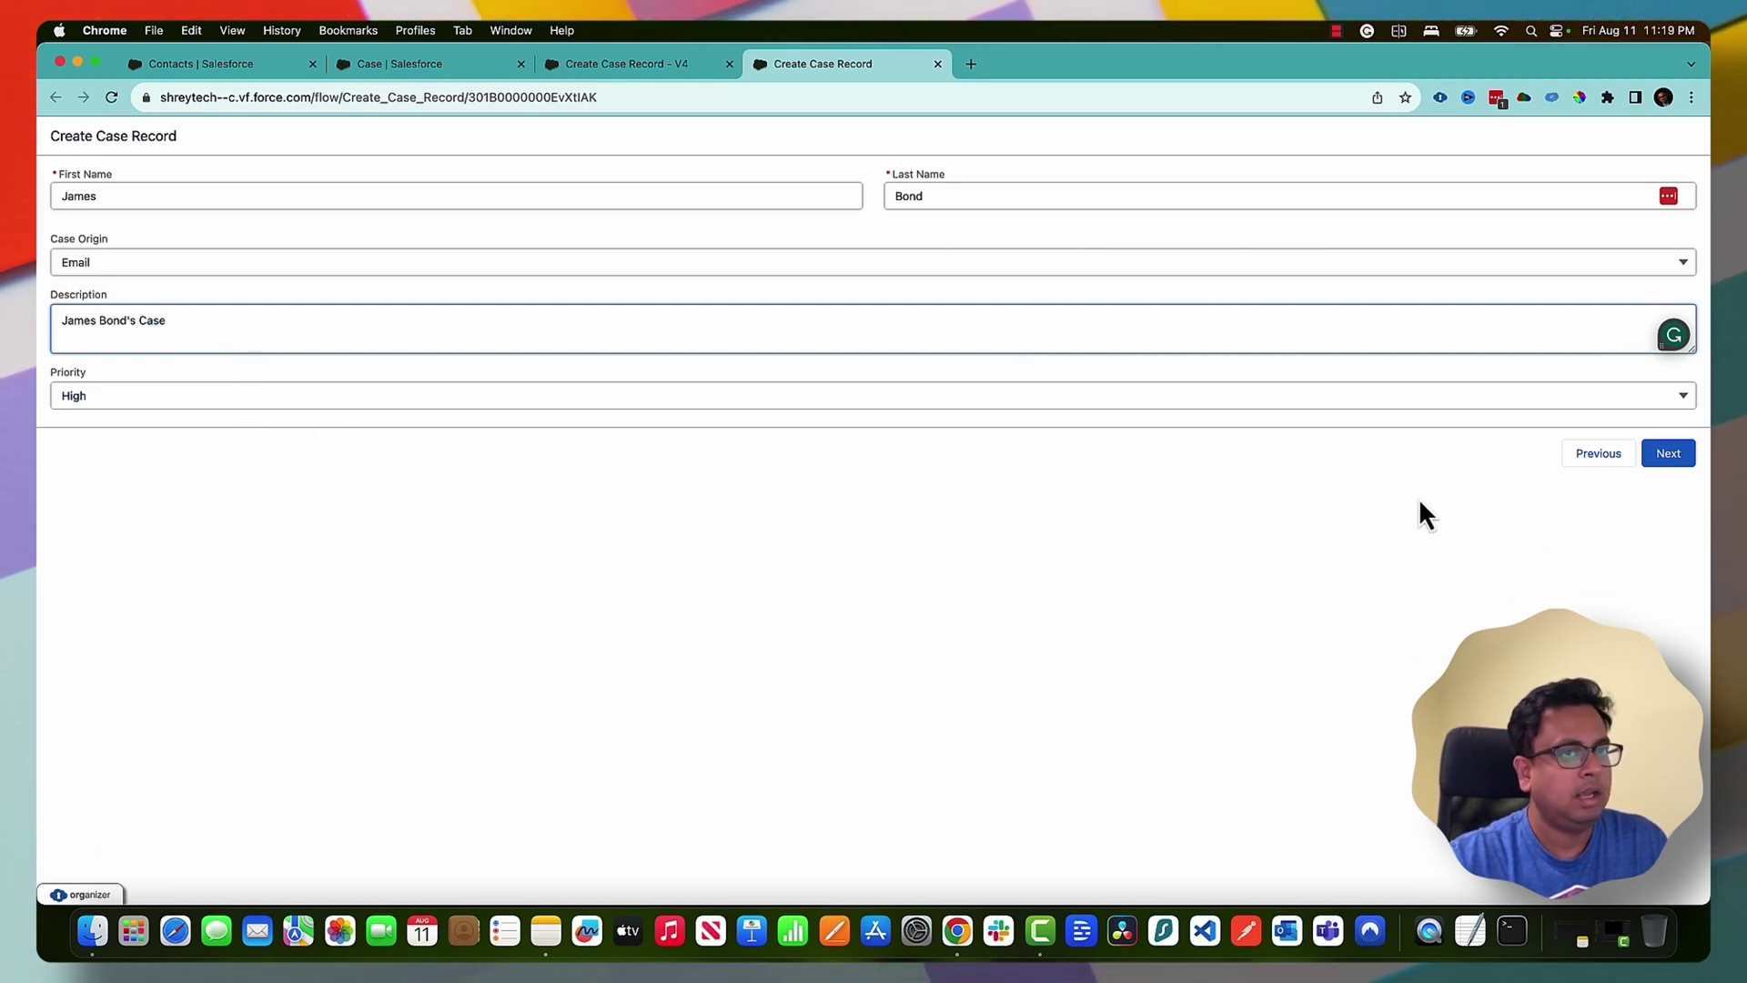
pyautogui.click(1669, 456)
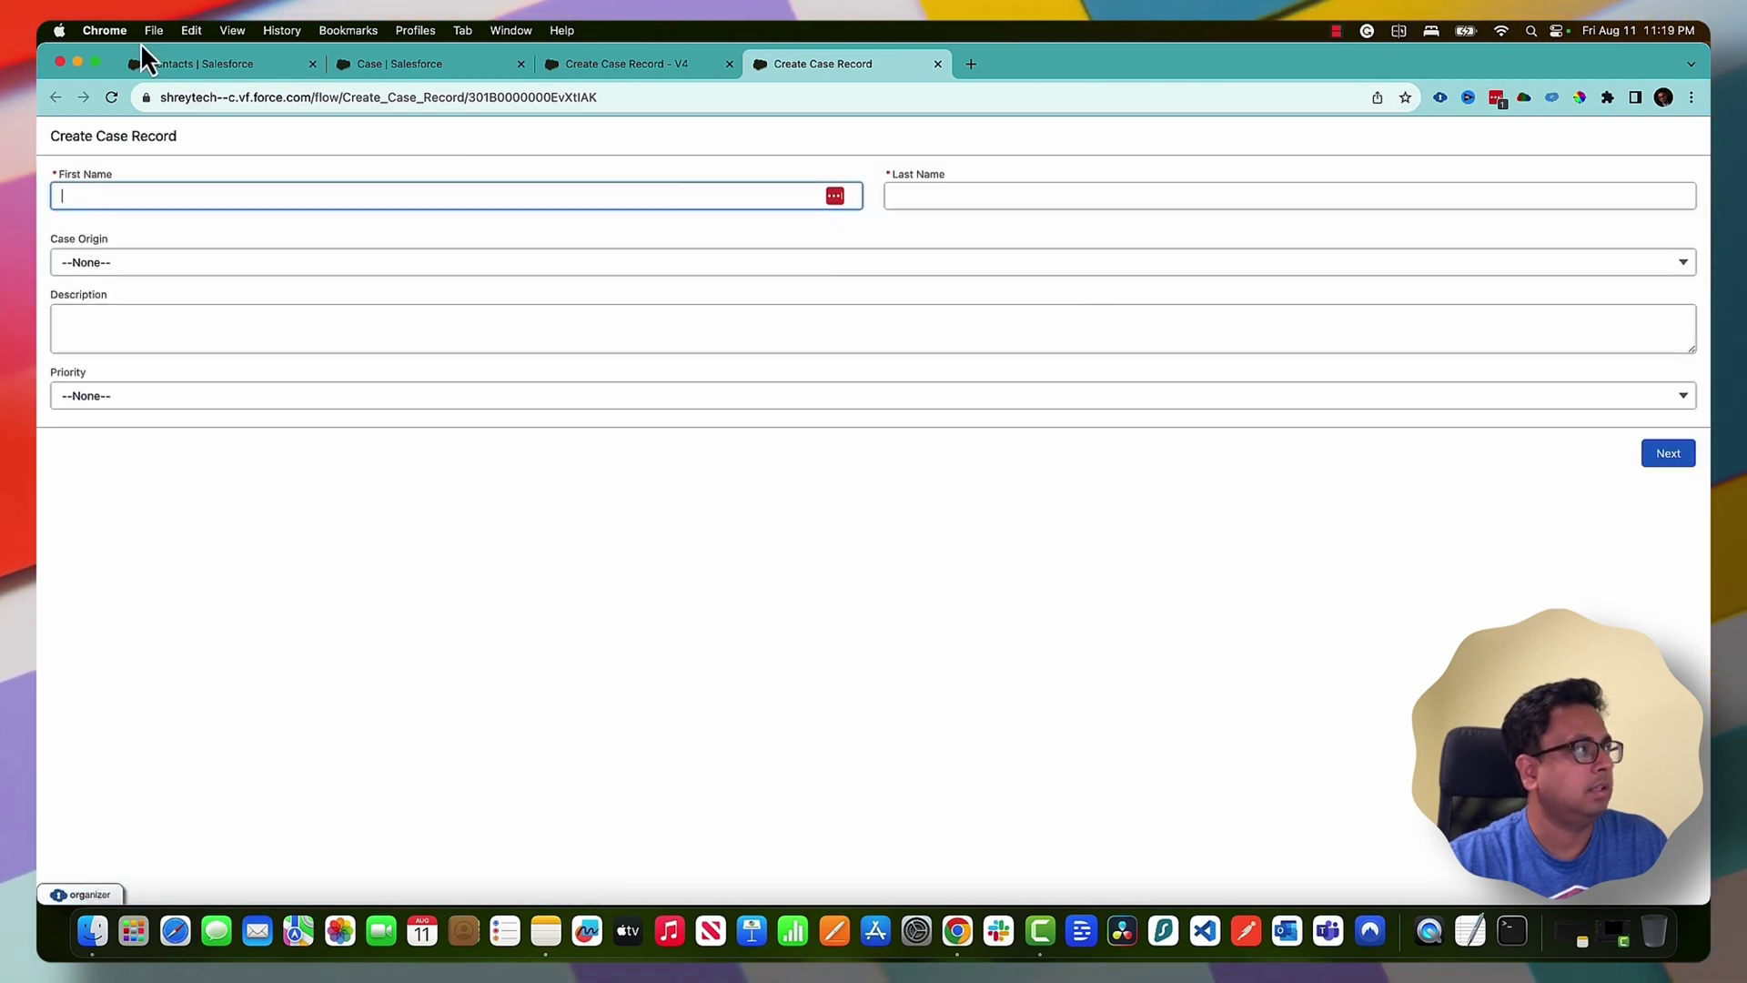
# Confirm the salesforce.com (Sample) account lists 5 contacts, including the new test contact with case 00001010
pyautogui.click(198, 66)
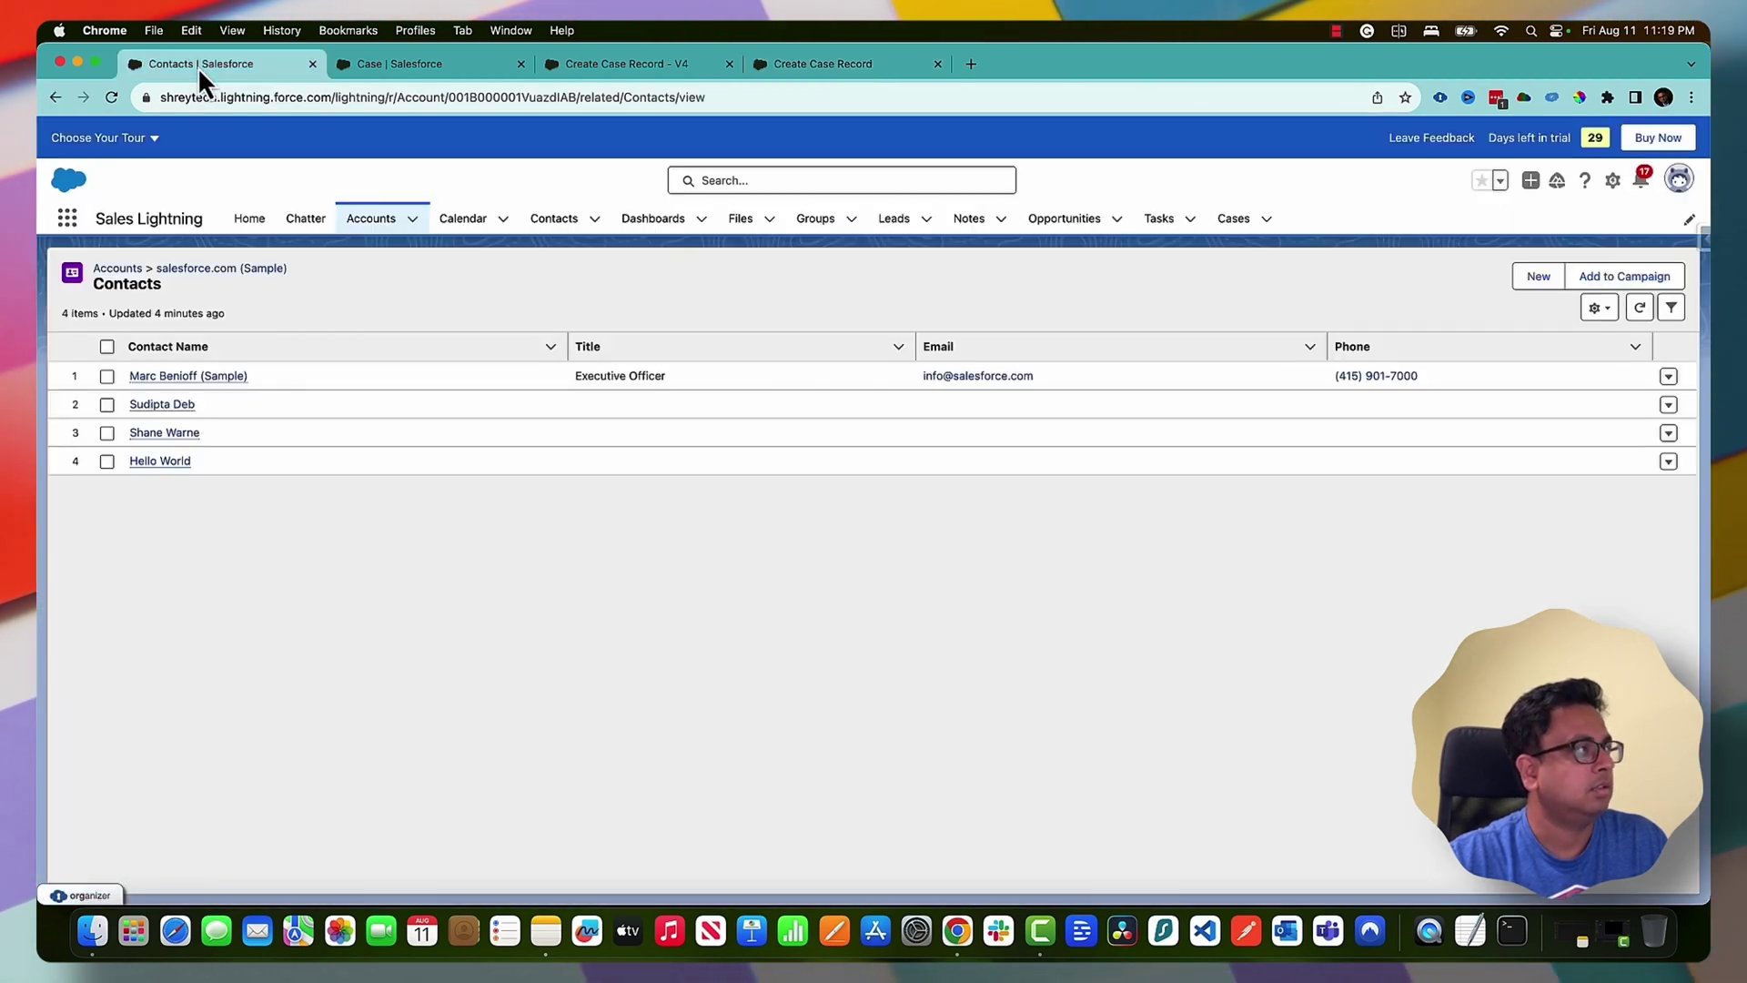
pyautogui.click(218, 268)
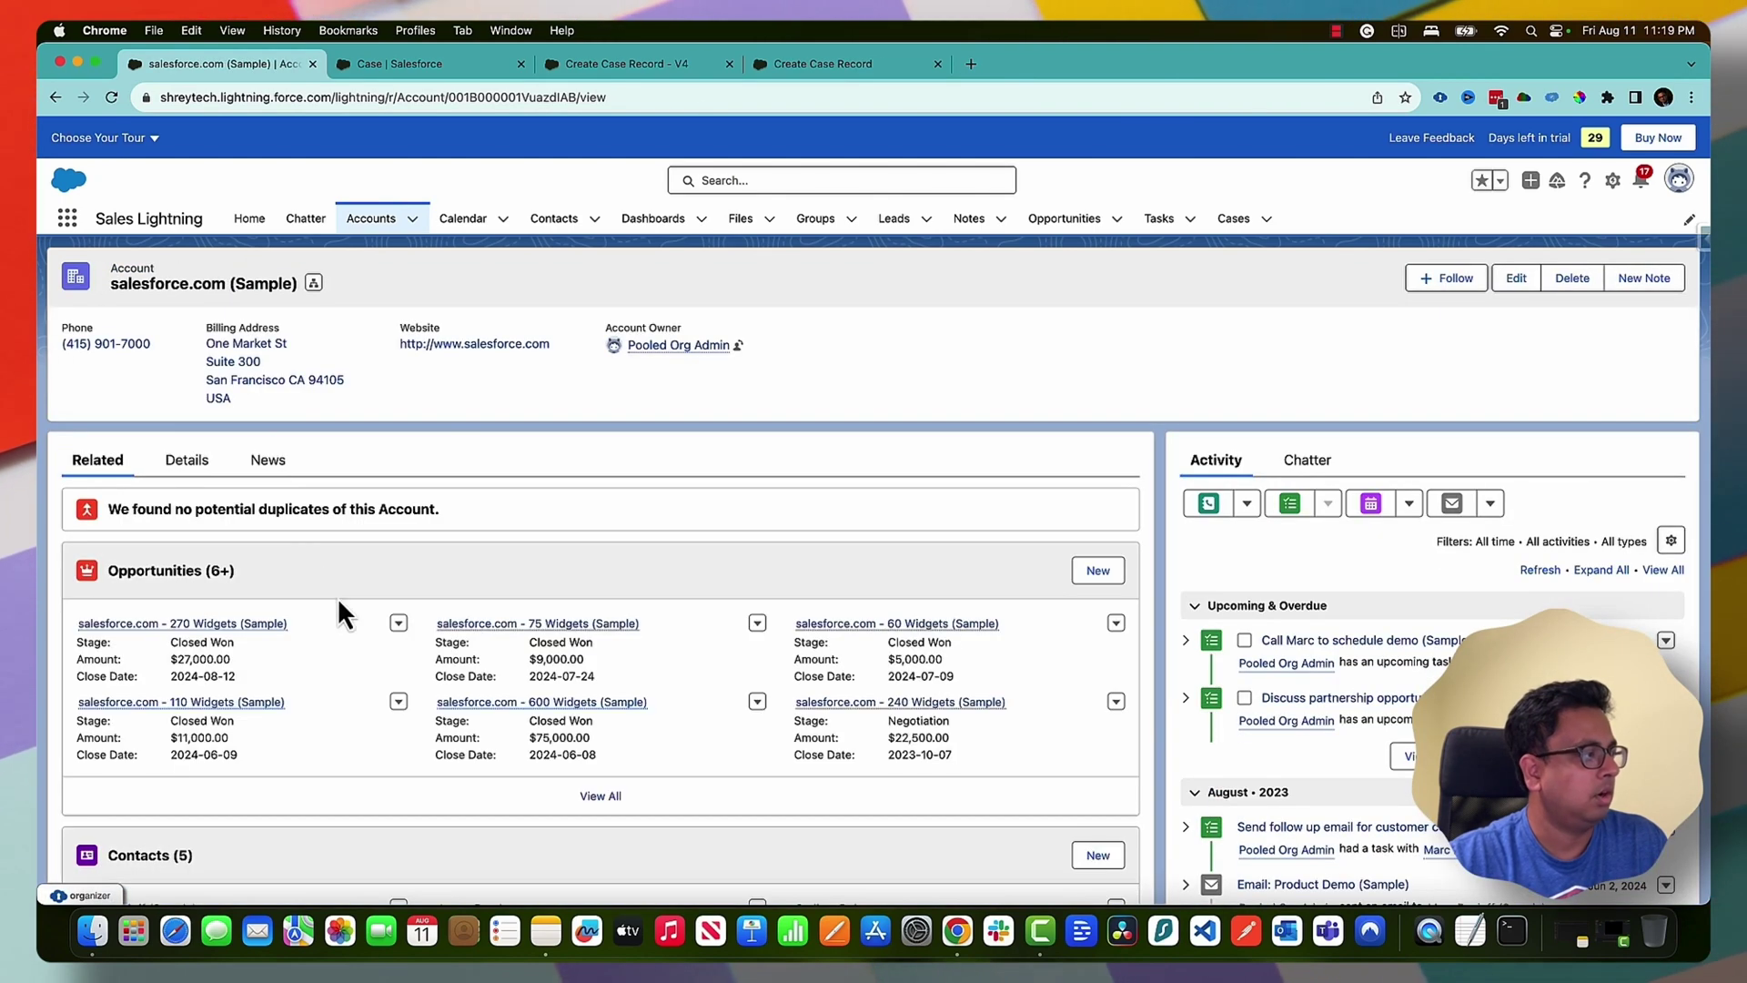
pyautogui.scroll(-3, 386, 631)
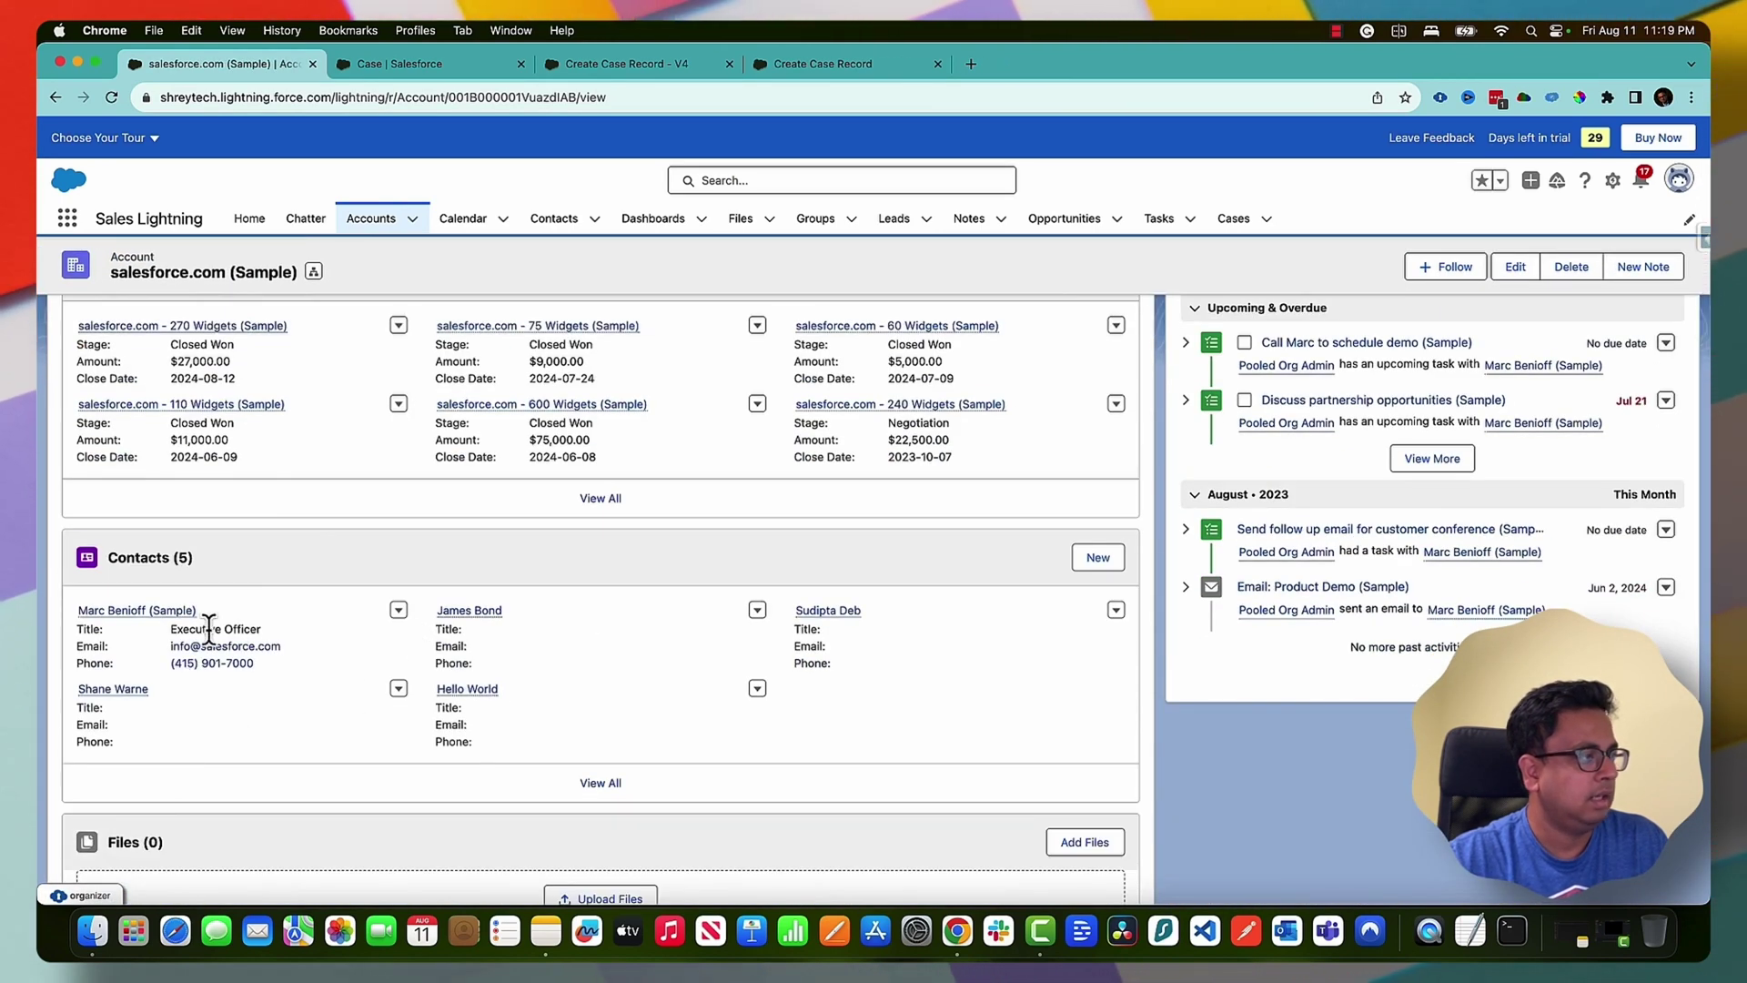
pyautogui.moveTo(480, 628)
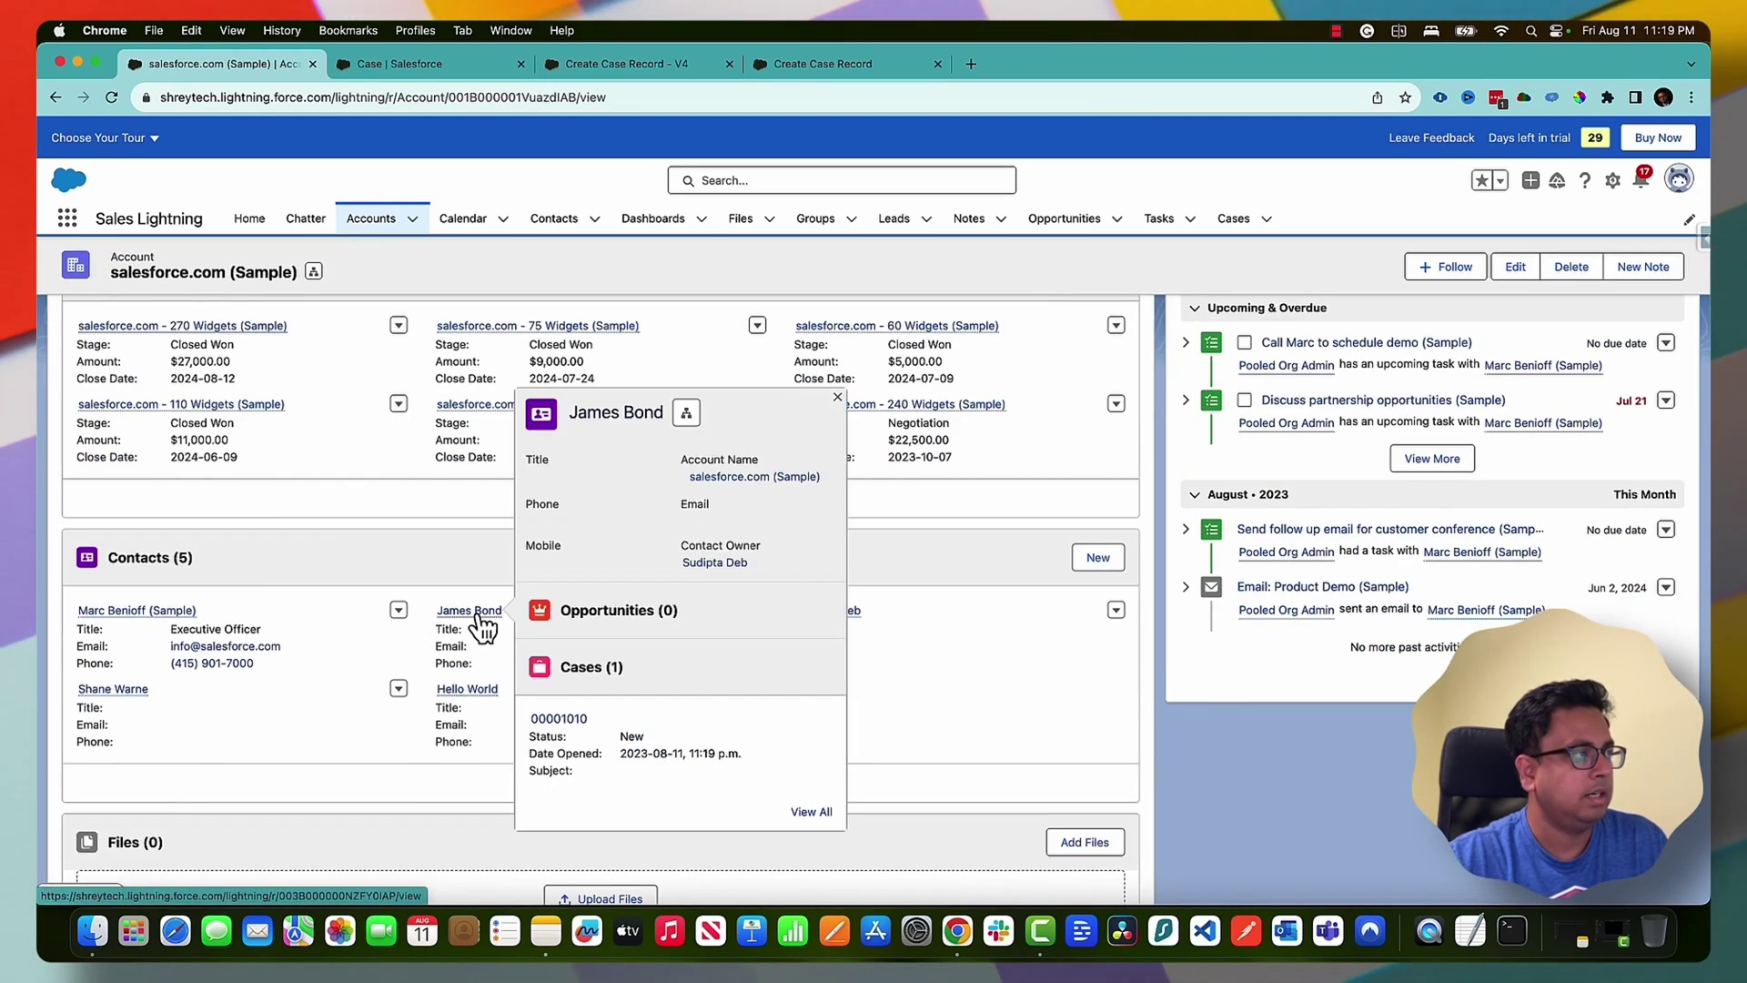
# Open case 00001010 from the Cases list and review its details: High priority, New status, Email origin
pyautogui.click(1230, 221)
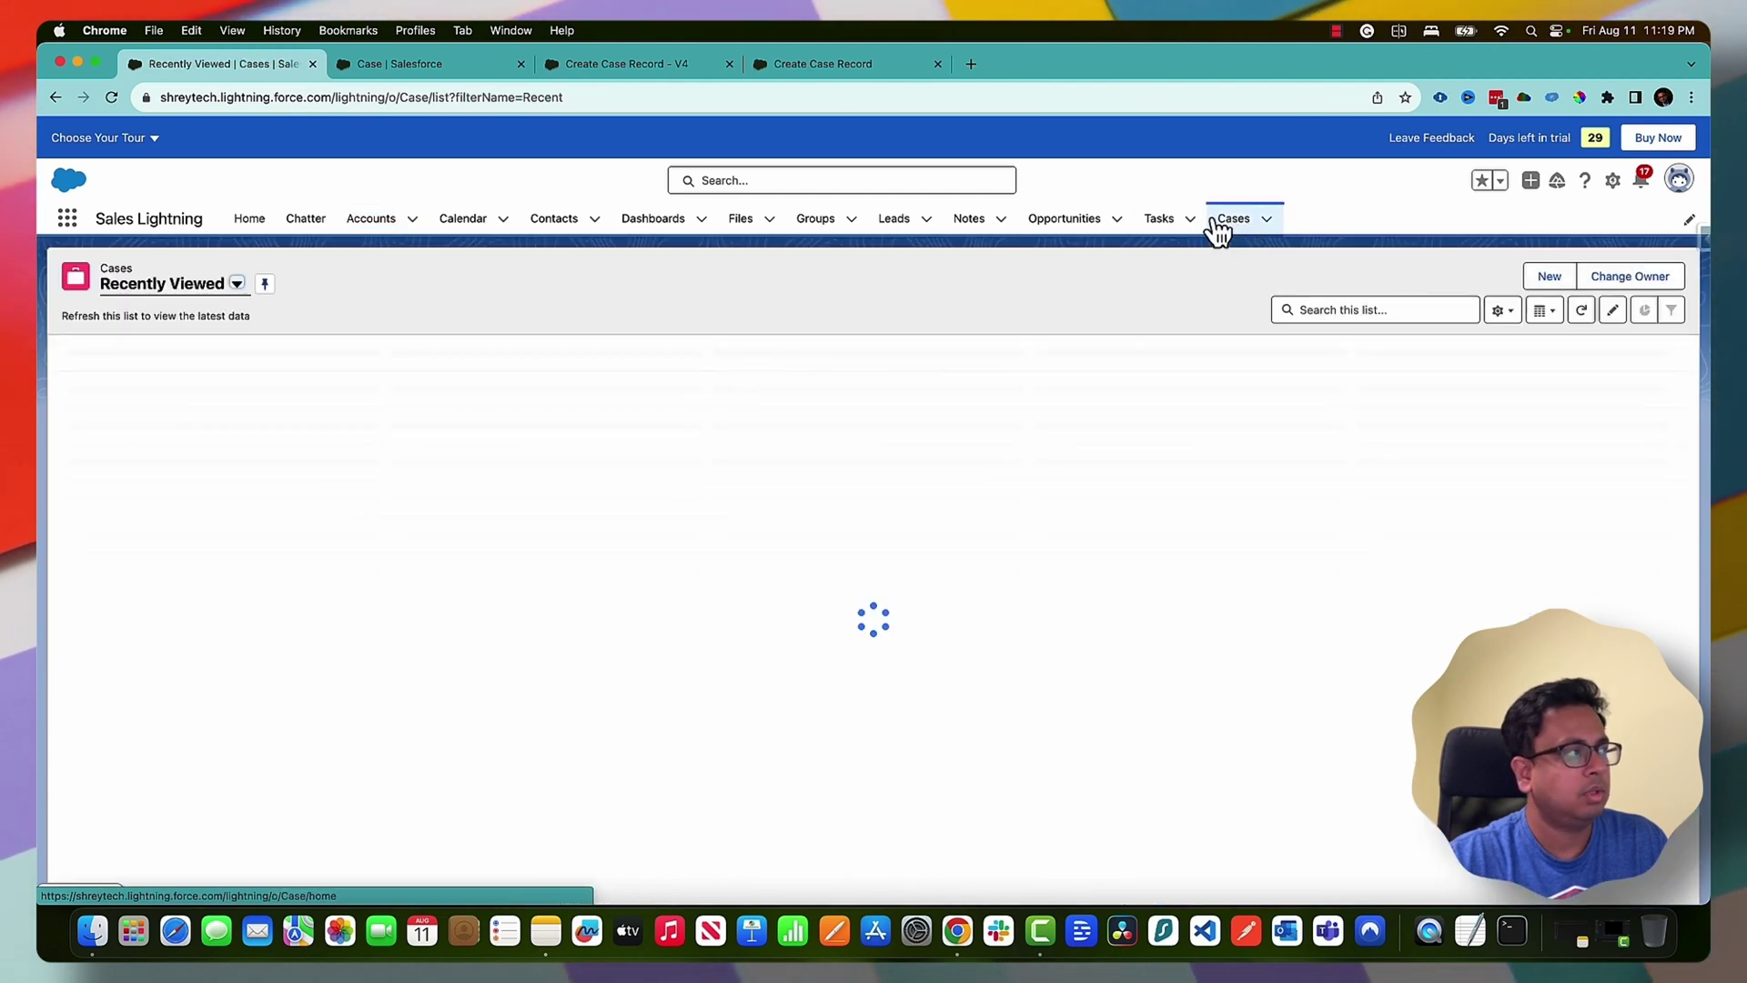
pyautogui.click(171, 377)
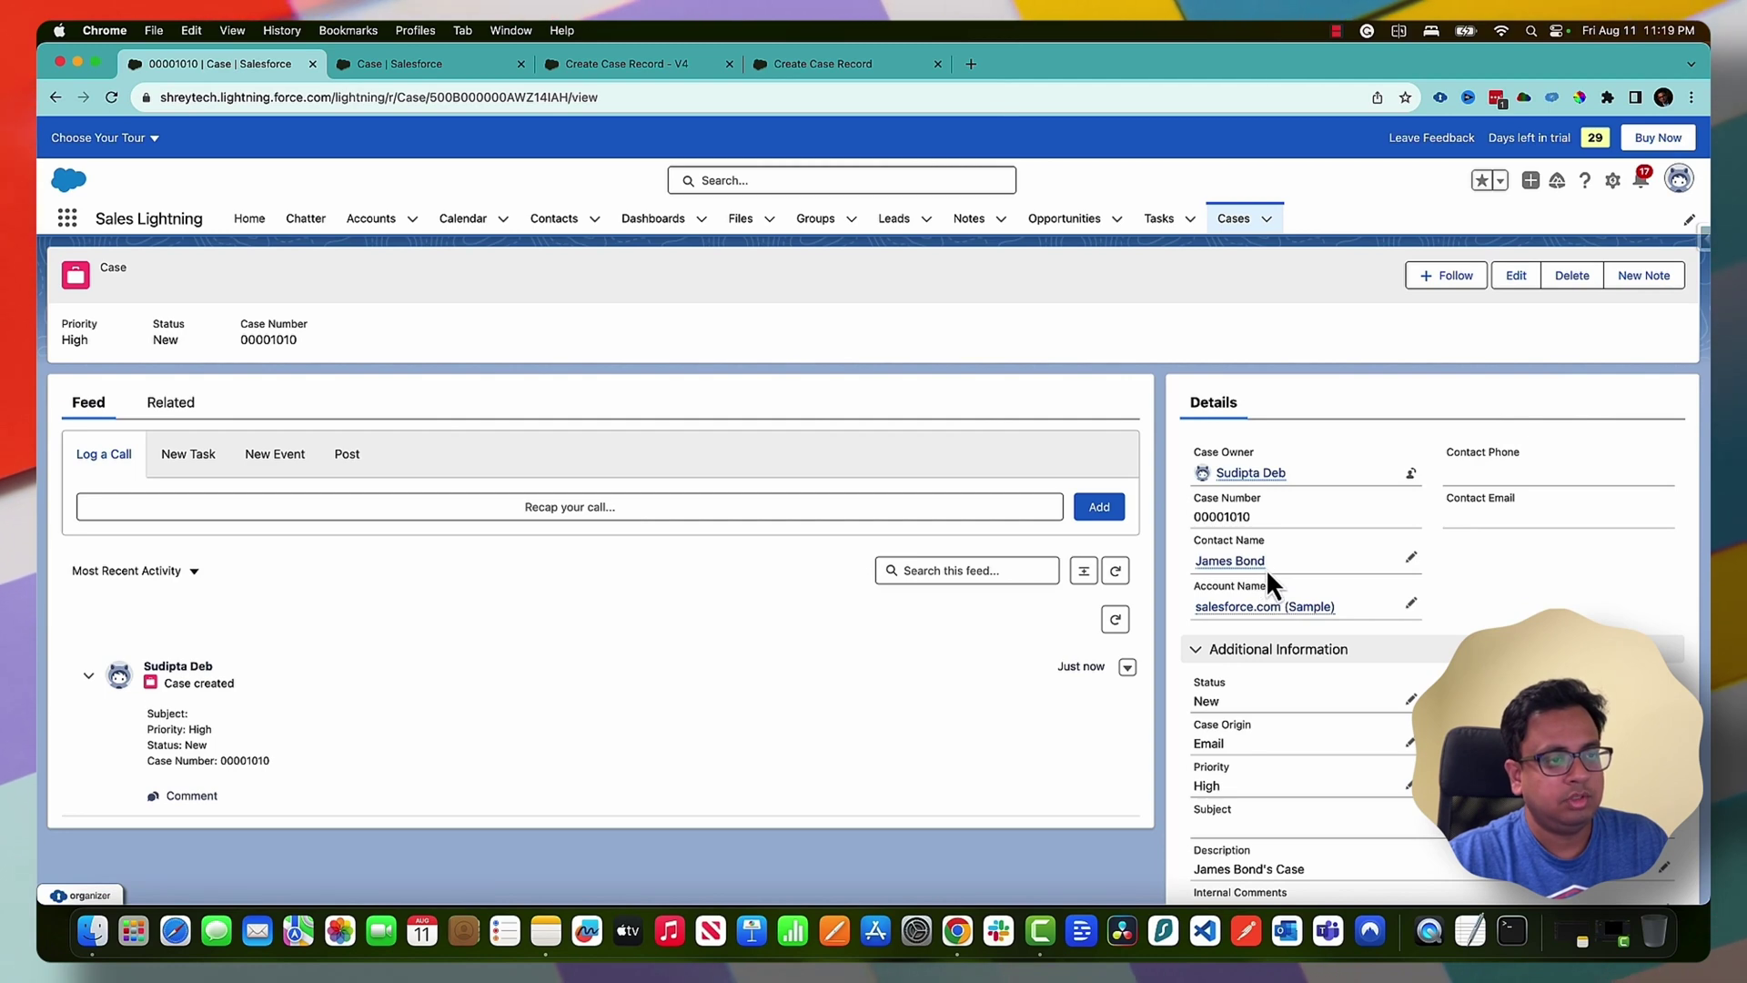
pyautogui.scroll(-5, 1269, 570)
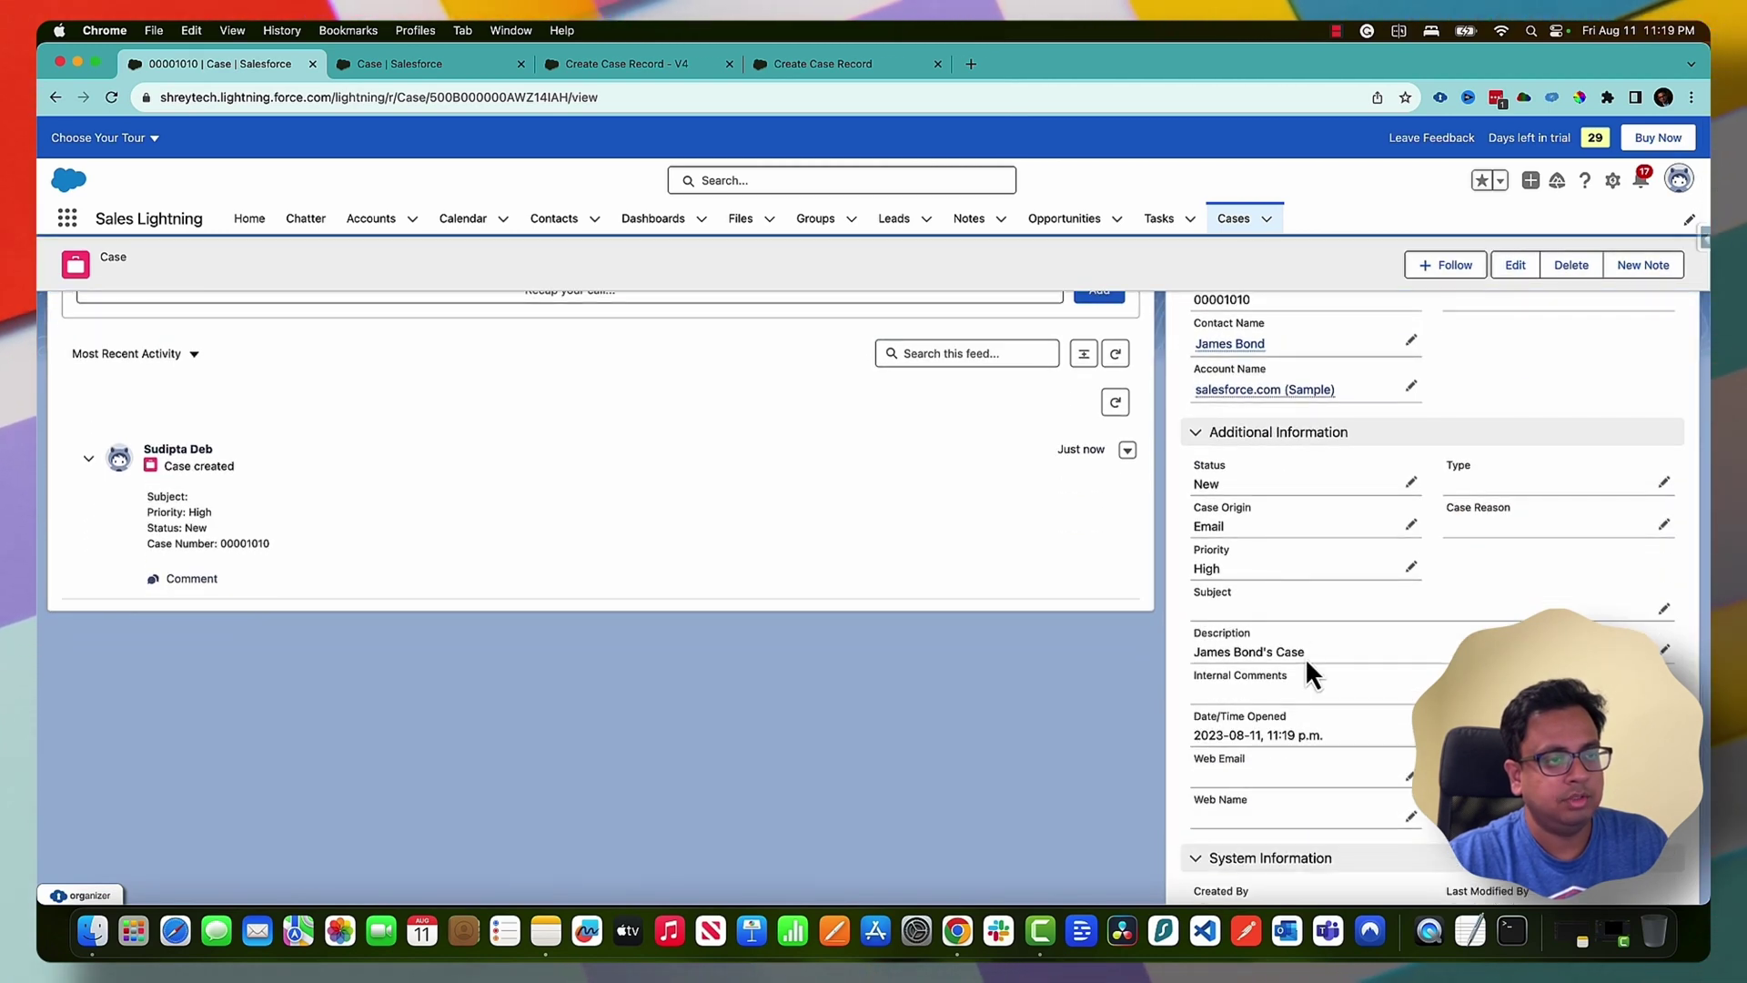